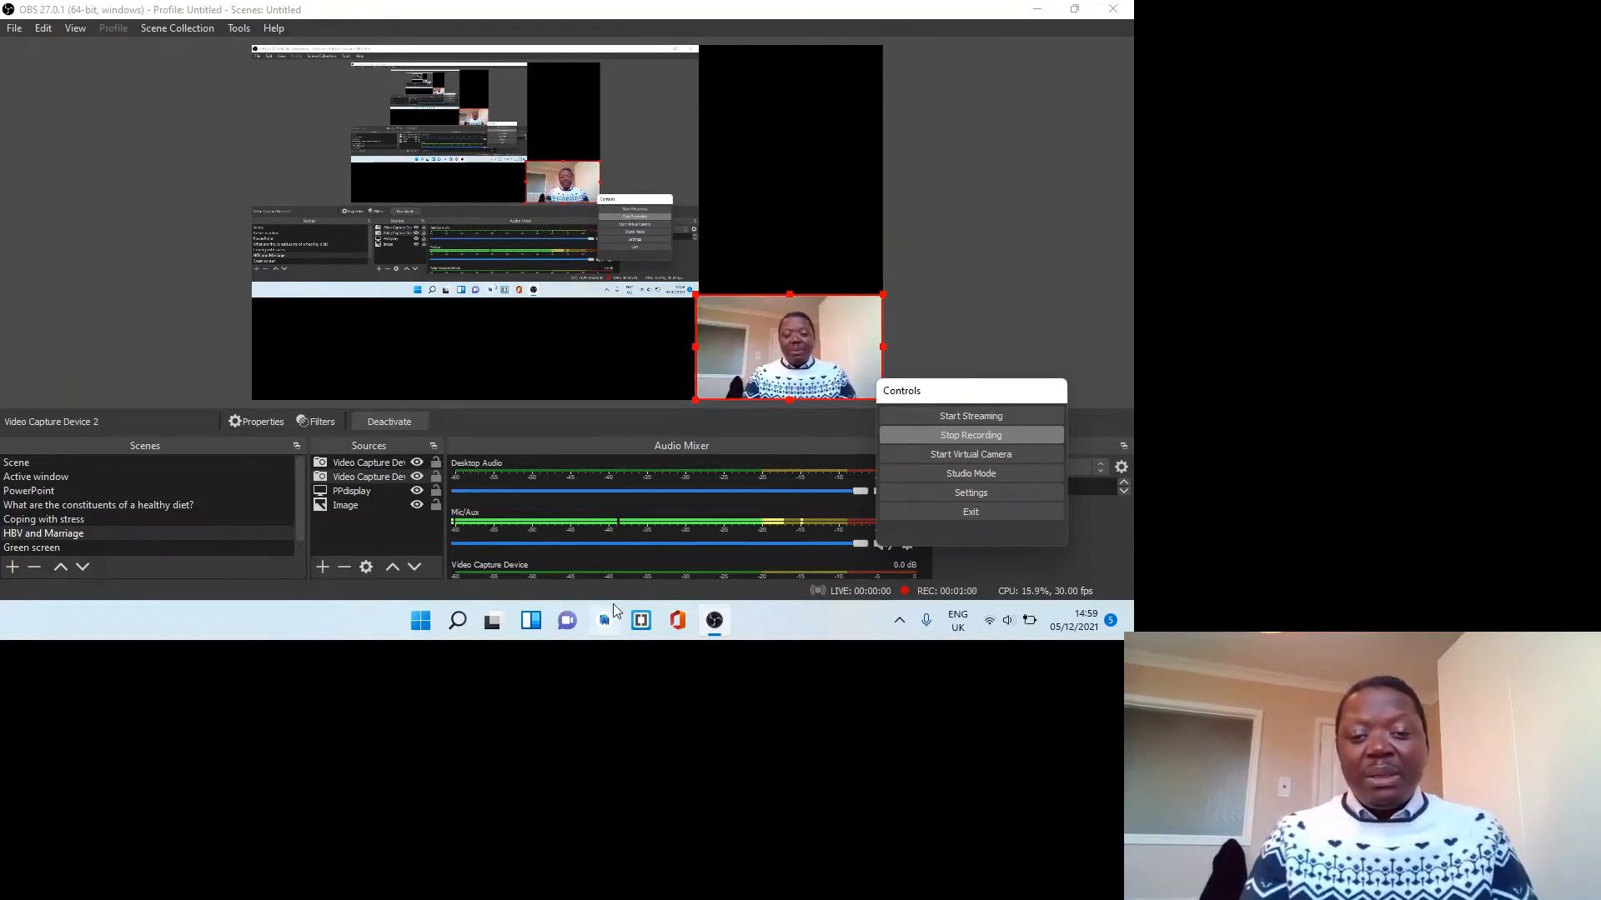
Launch PowerPoint by searching for it and create a blank presentation
left_click(459, 638)
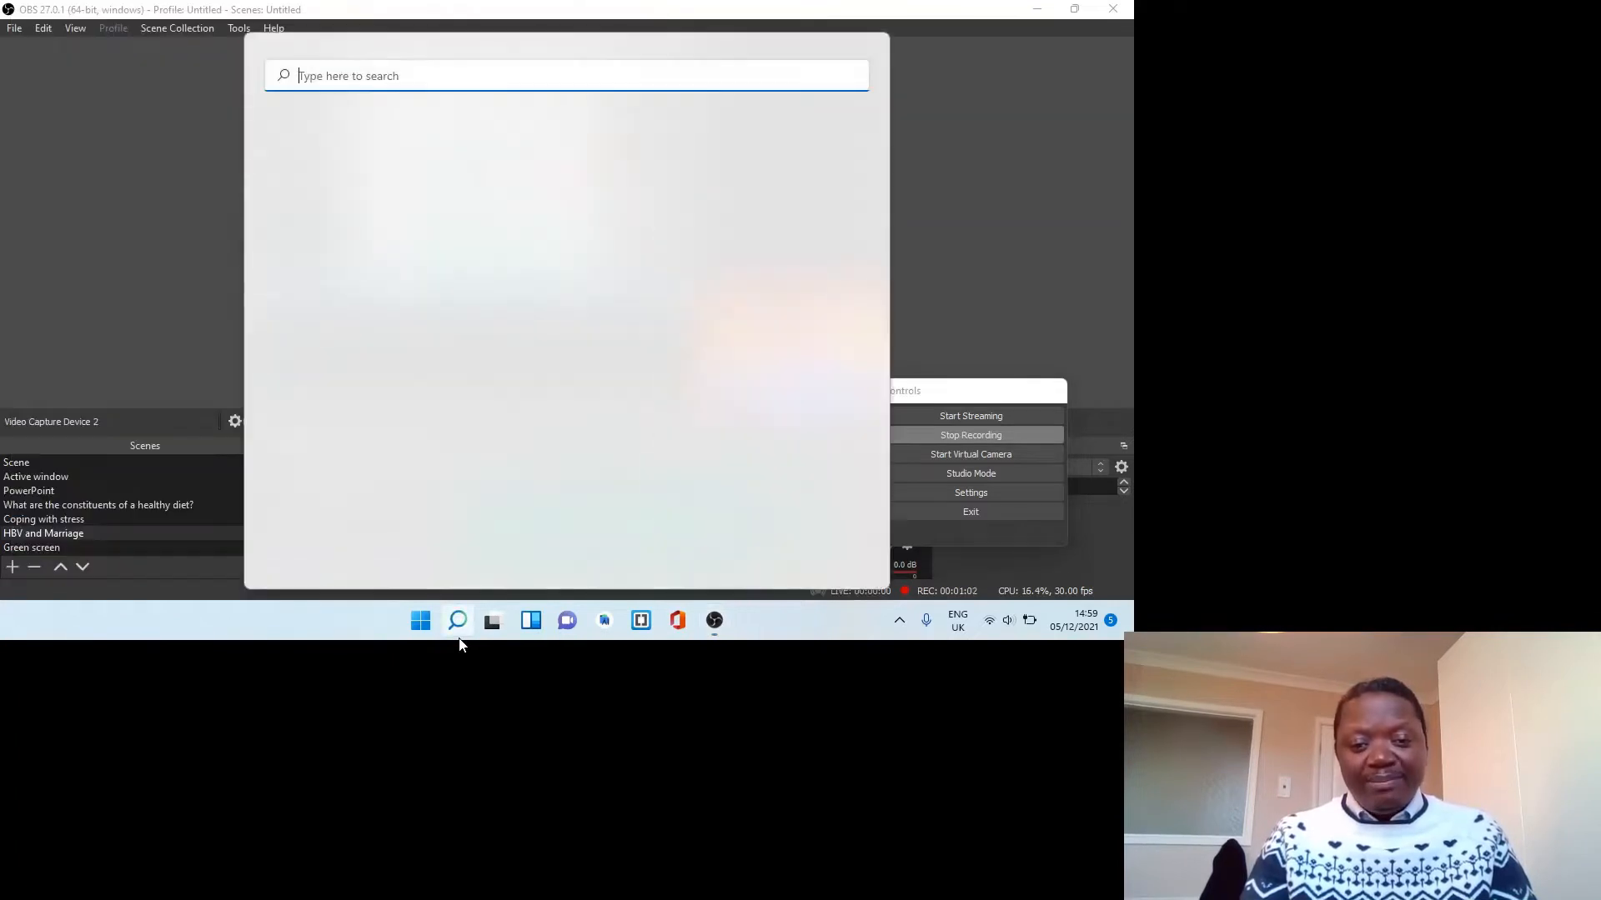
type("pow")
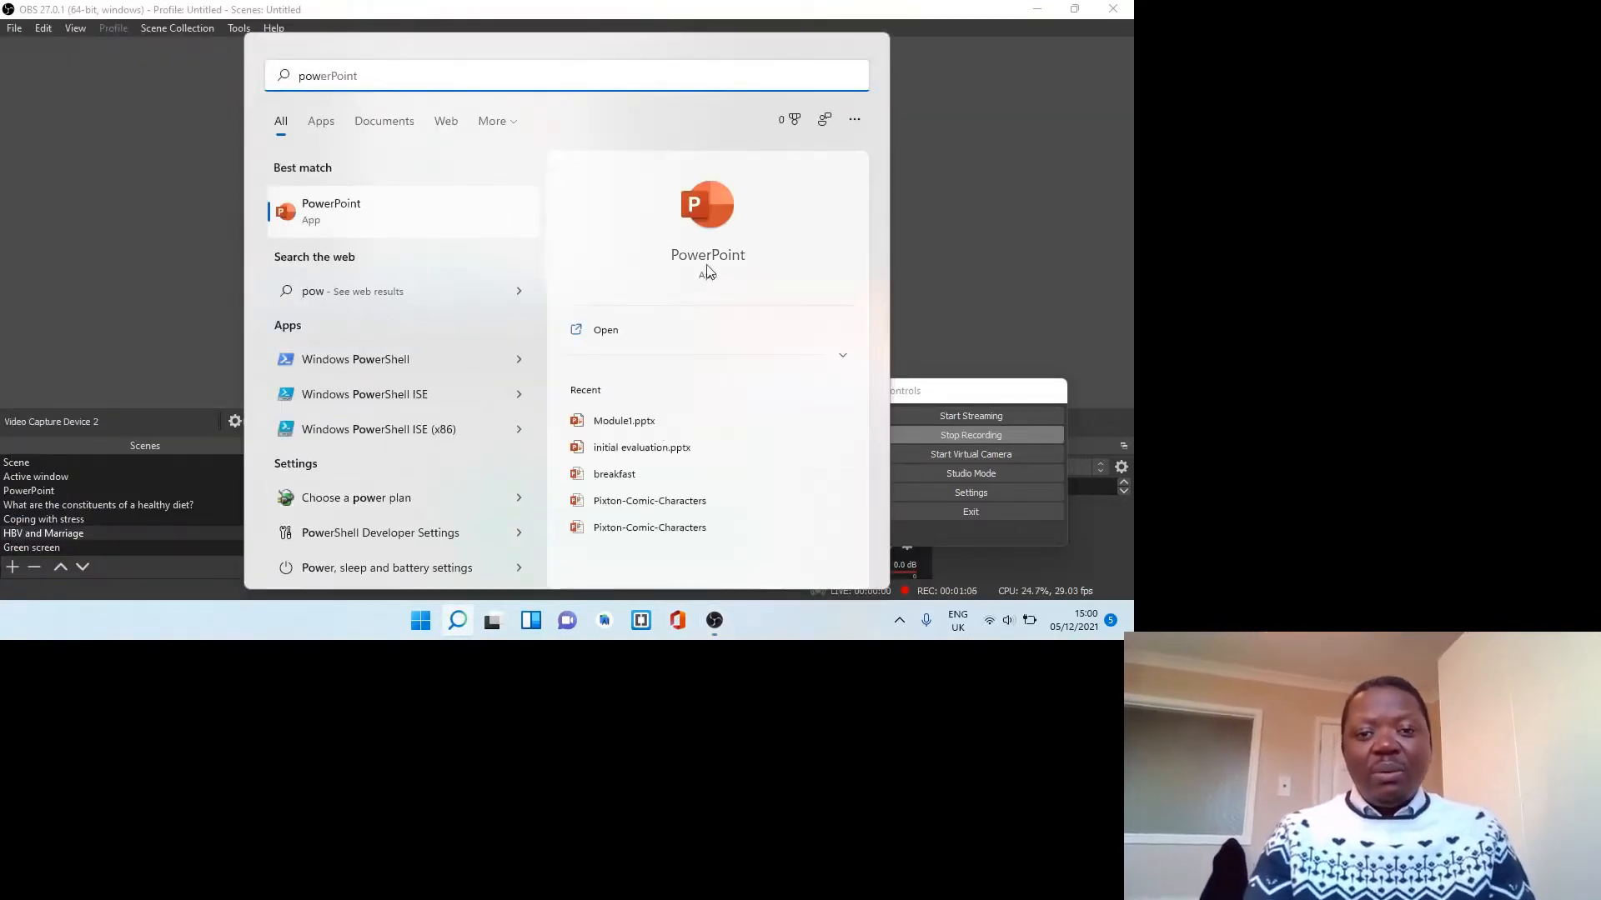
left_click(701, 219)
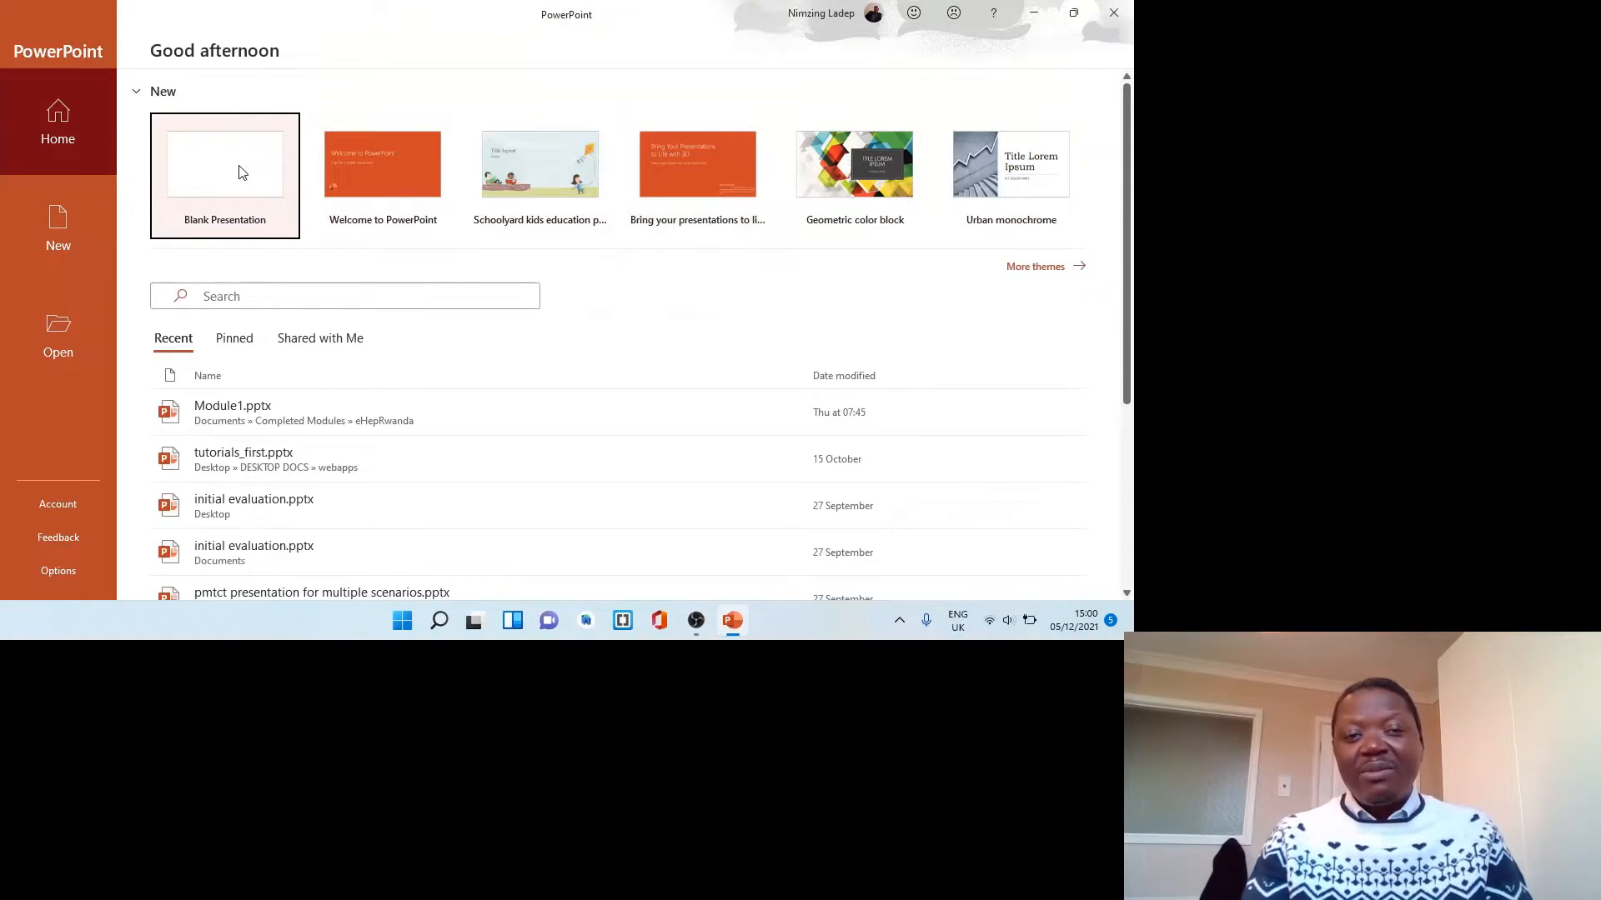
left_click(240, 172)
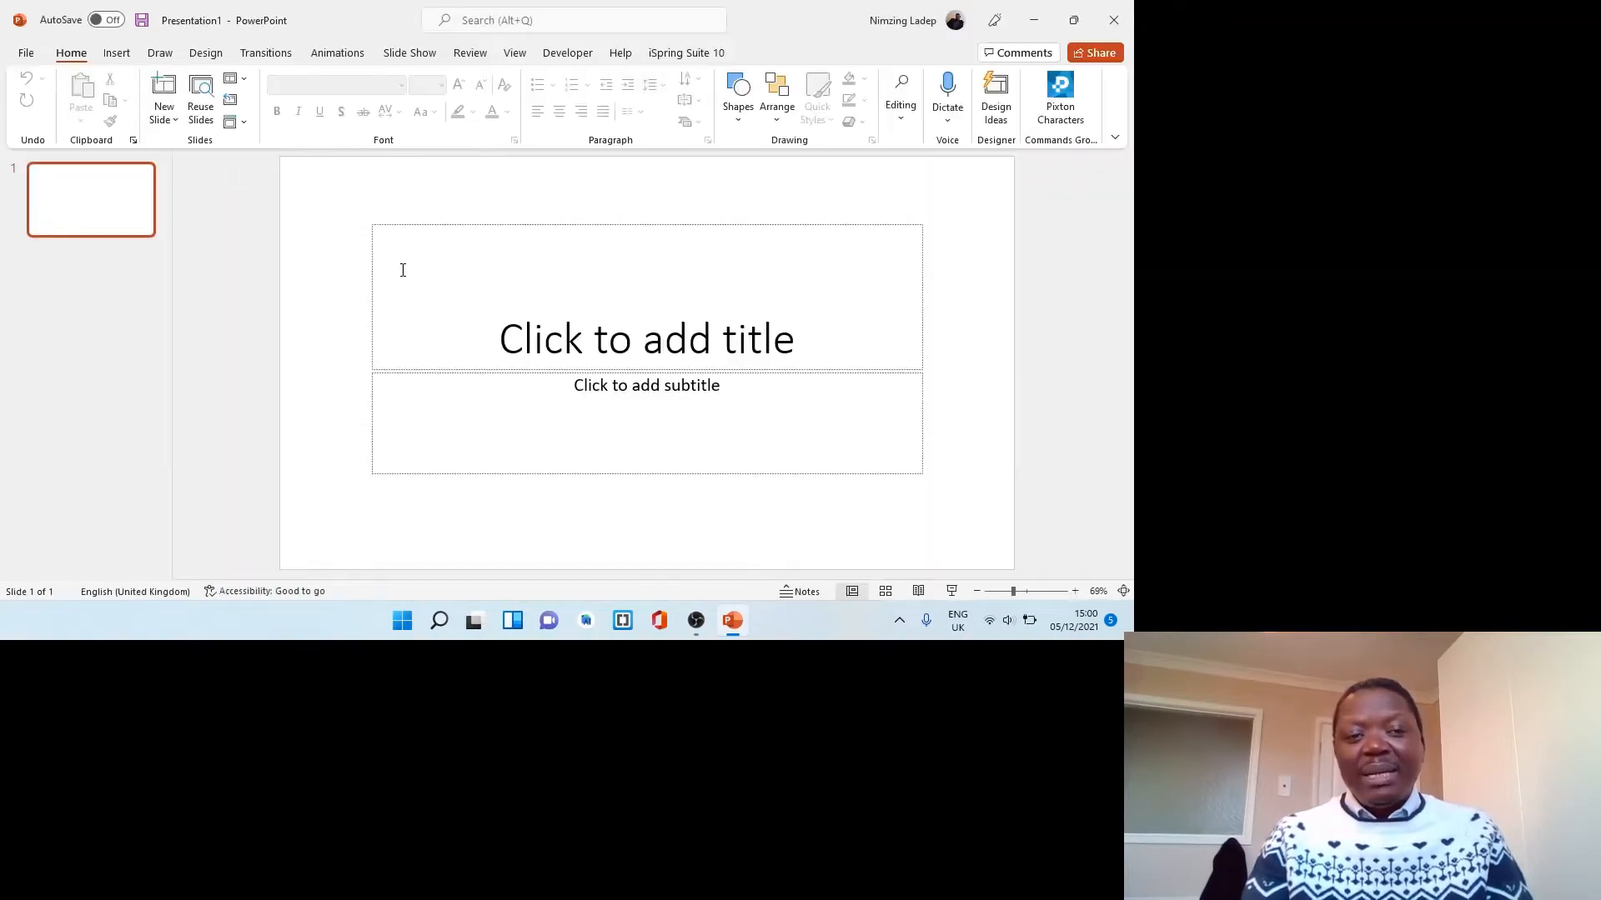
Change the layout of the first slide from Title Slide to Blank
left_click(176, 122)
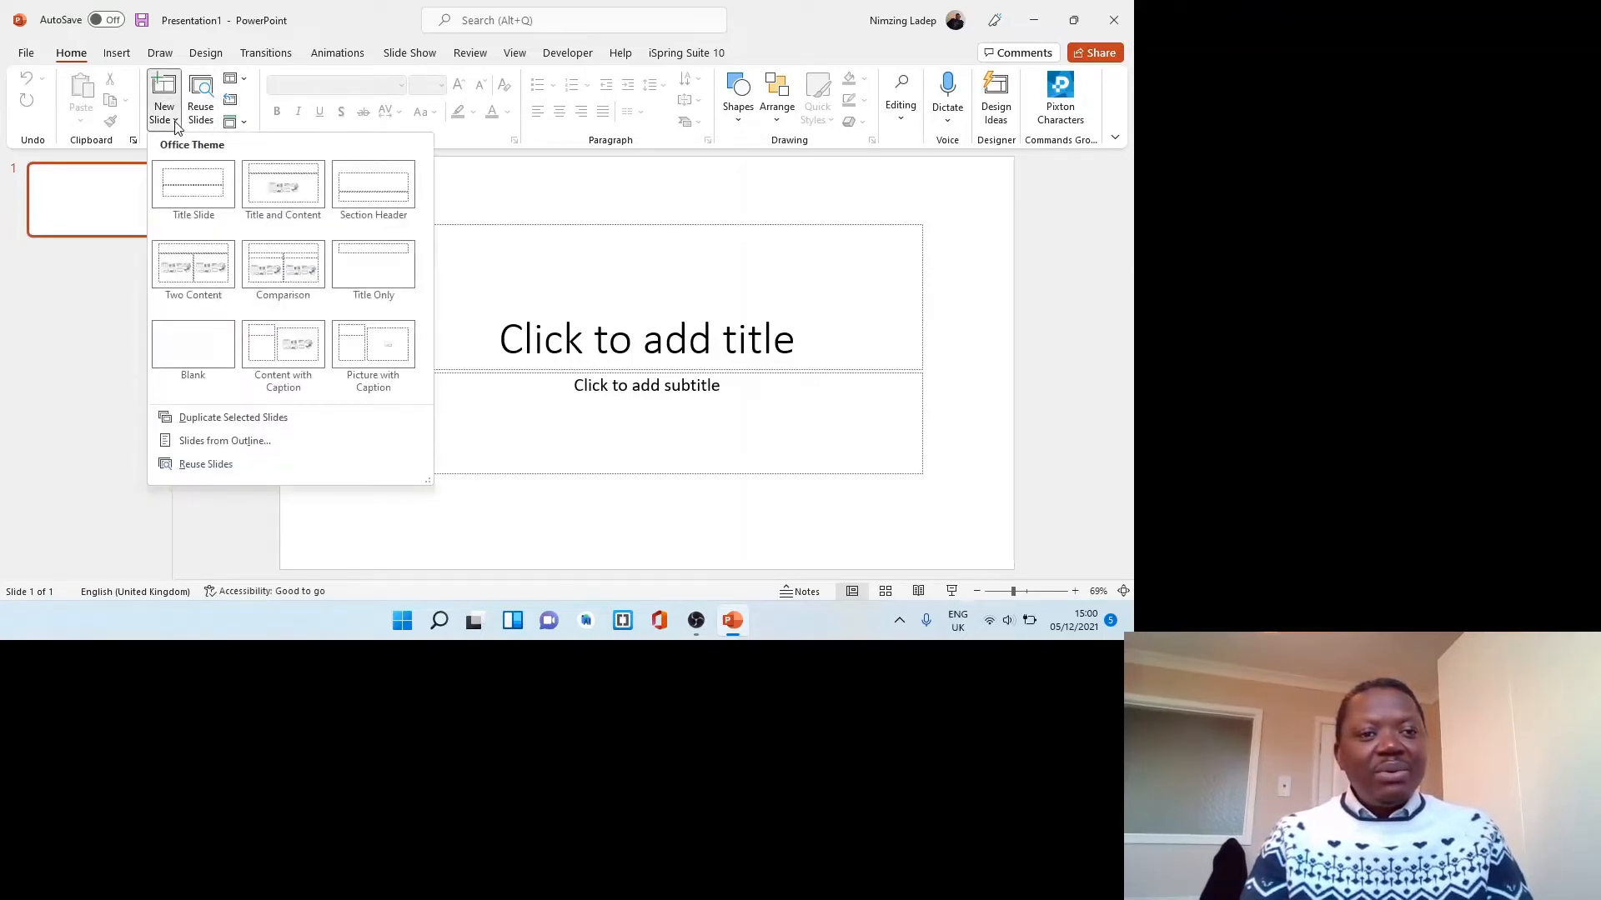
left_click(237, 83)
left_click(237, 83)
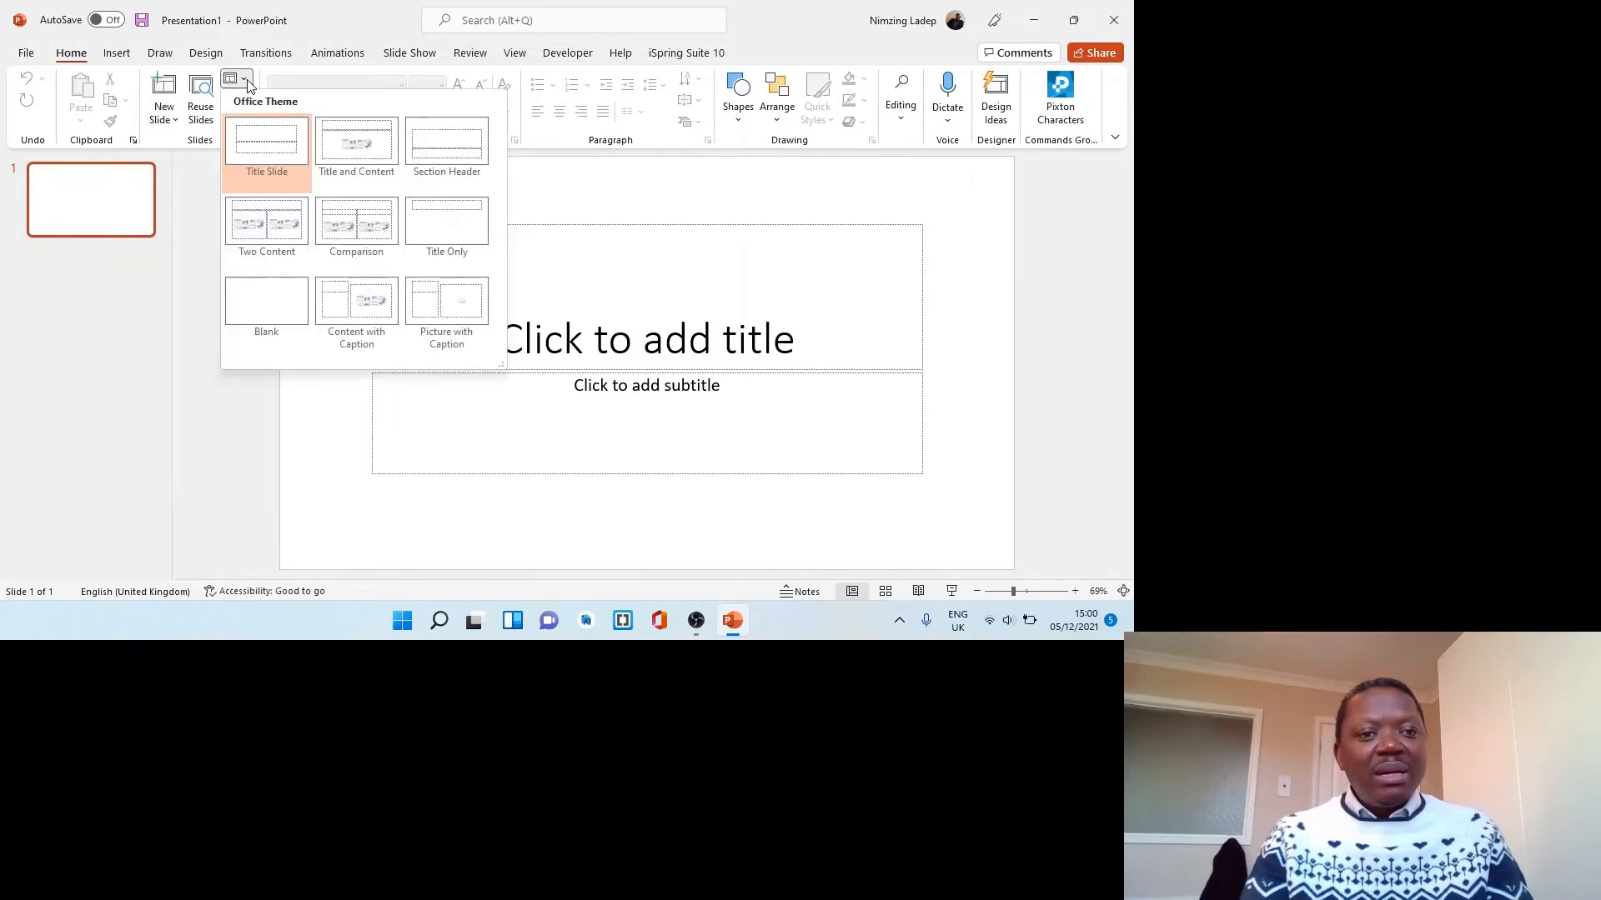
left_click(267, 292)
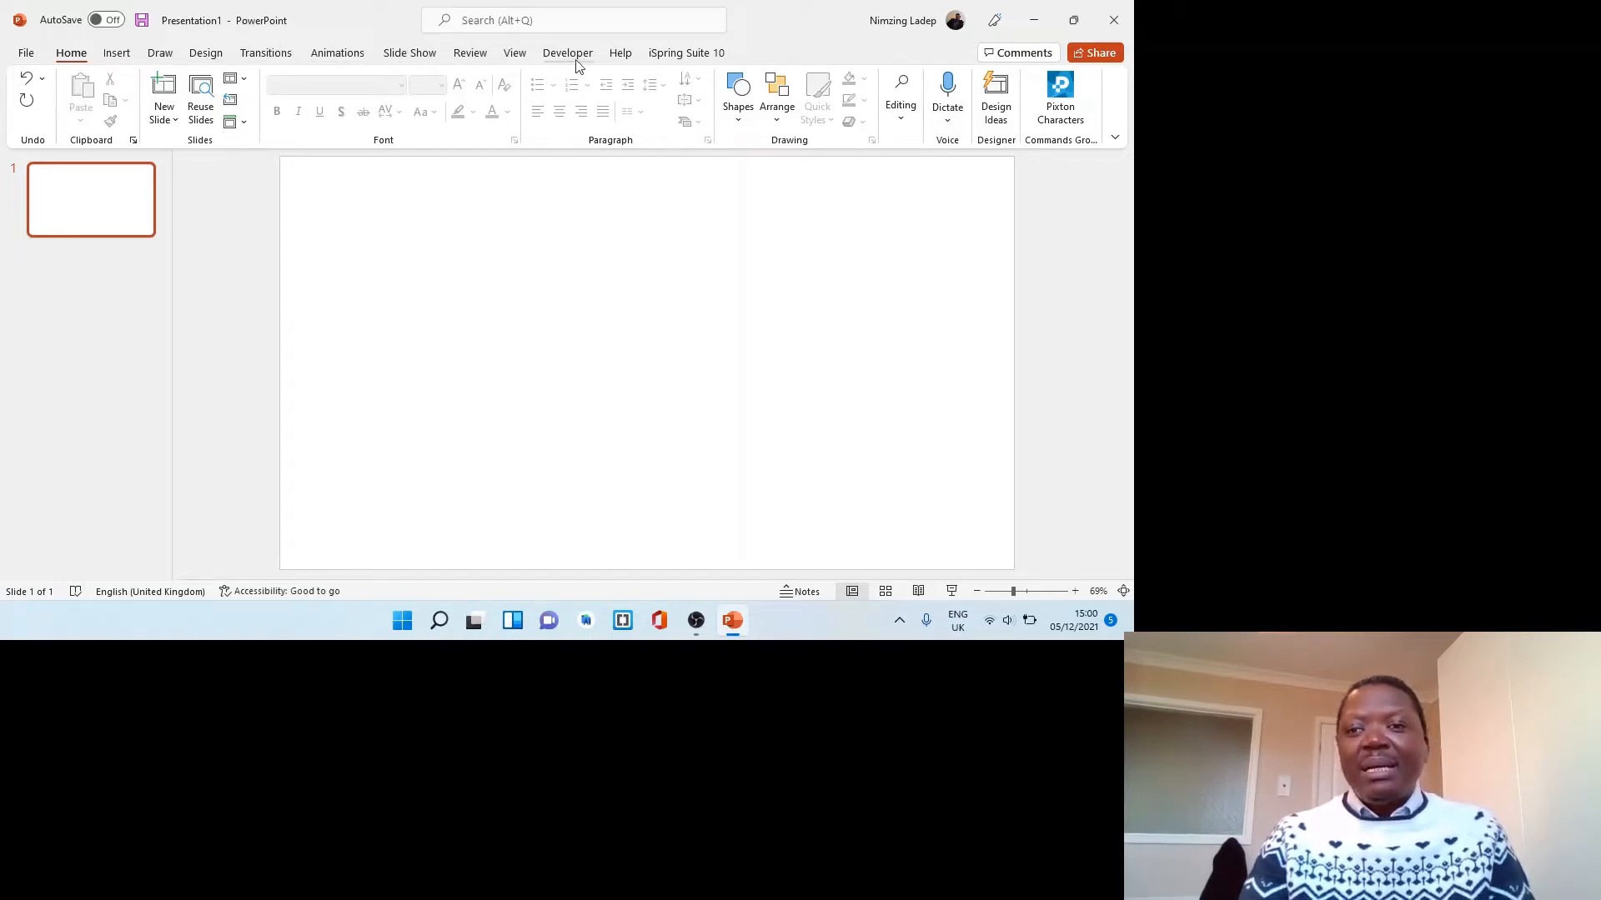
left_click(1065, 117)
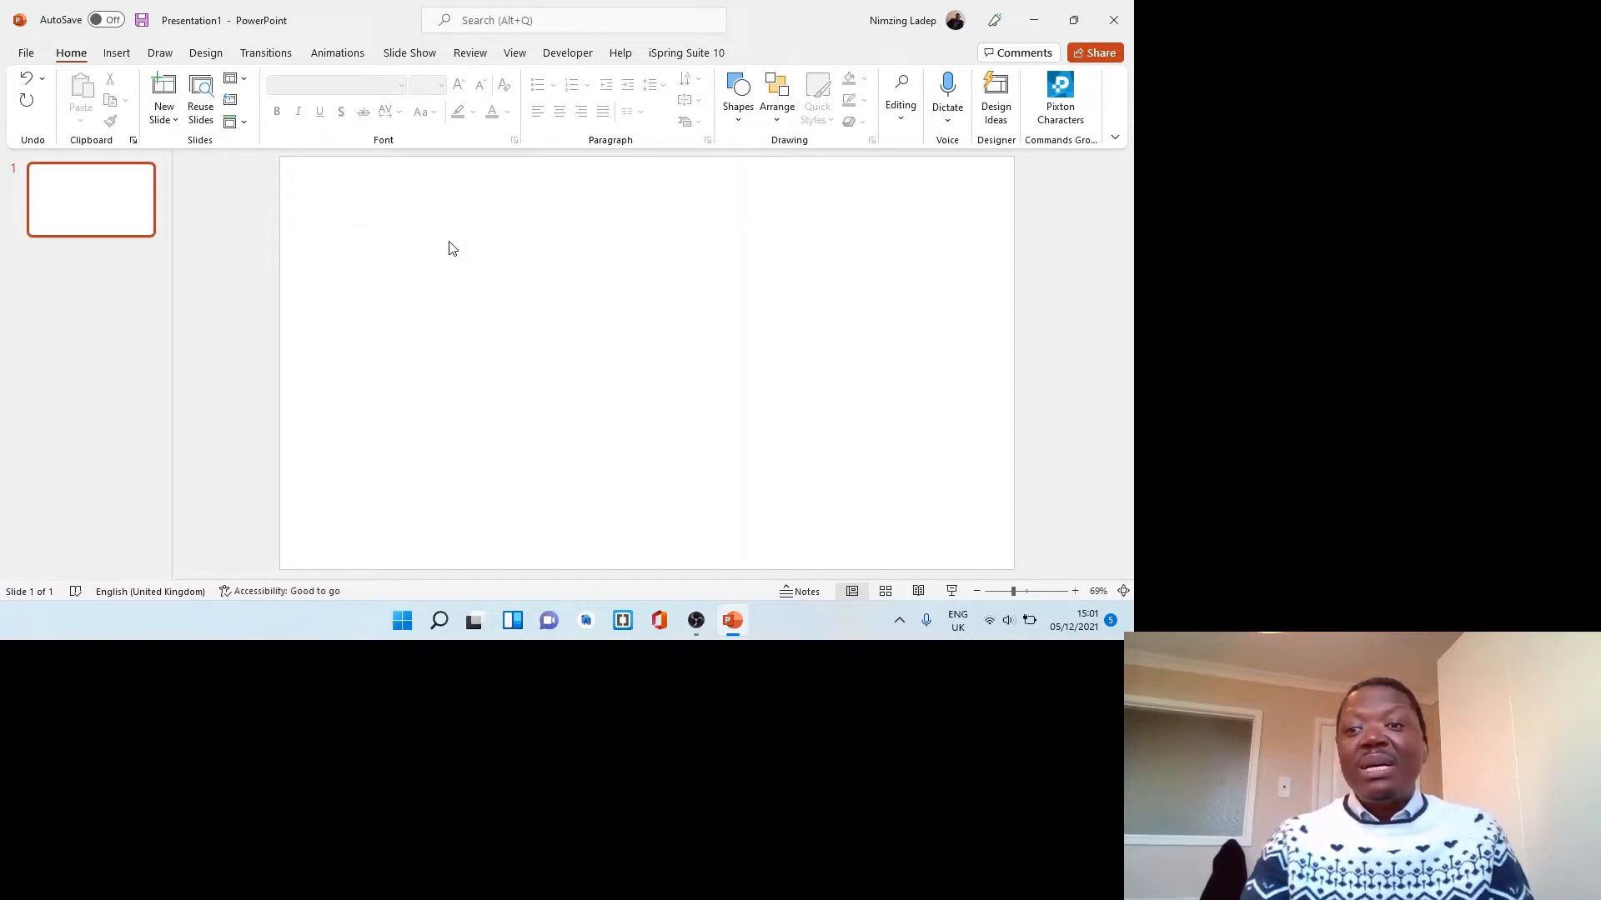
Draw a rectangle about 4.6 cm high and 7.9 cm wide near the slide's upper-left corner
left_click(118, 54)
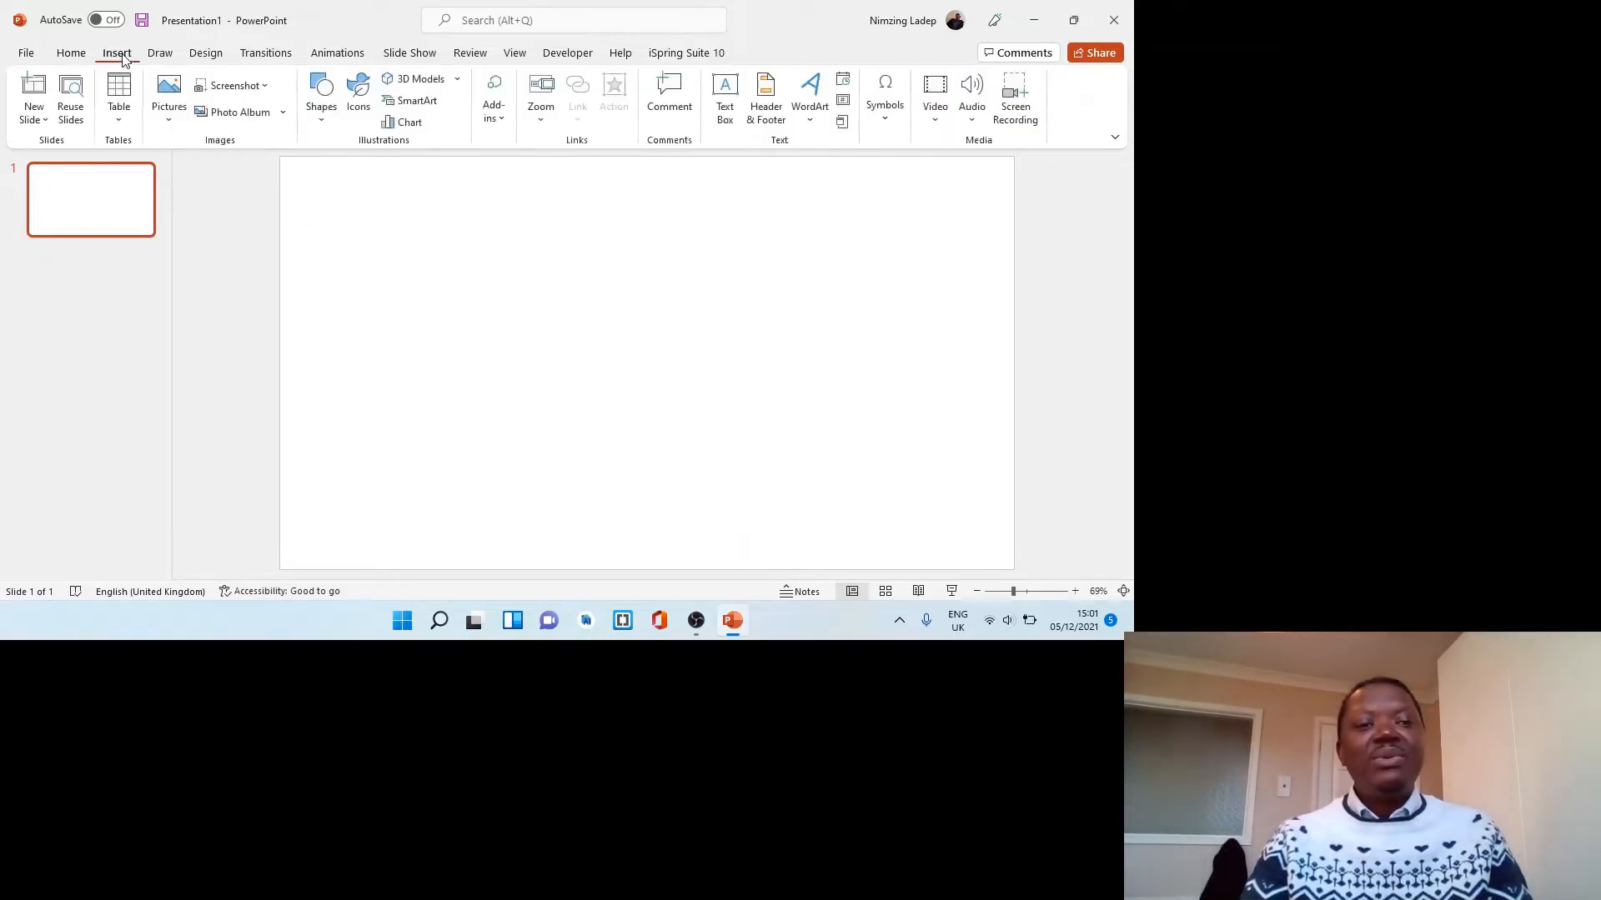
left_click(325, 125)
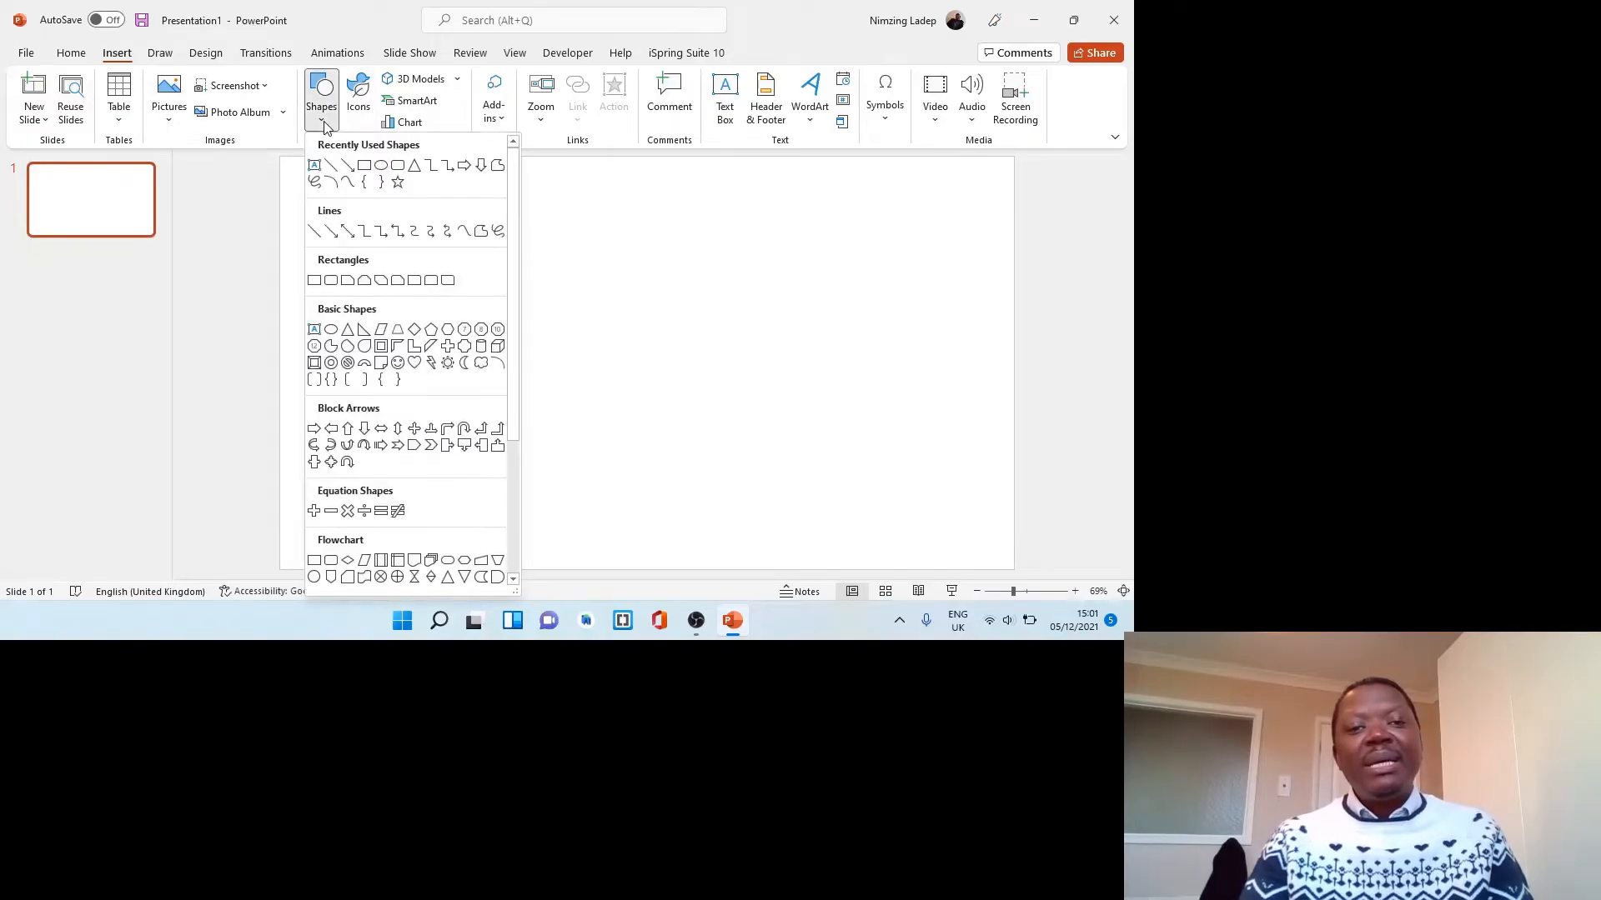
left_click(364, 166)
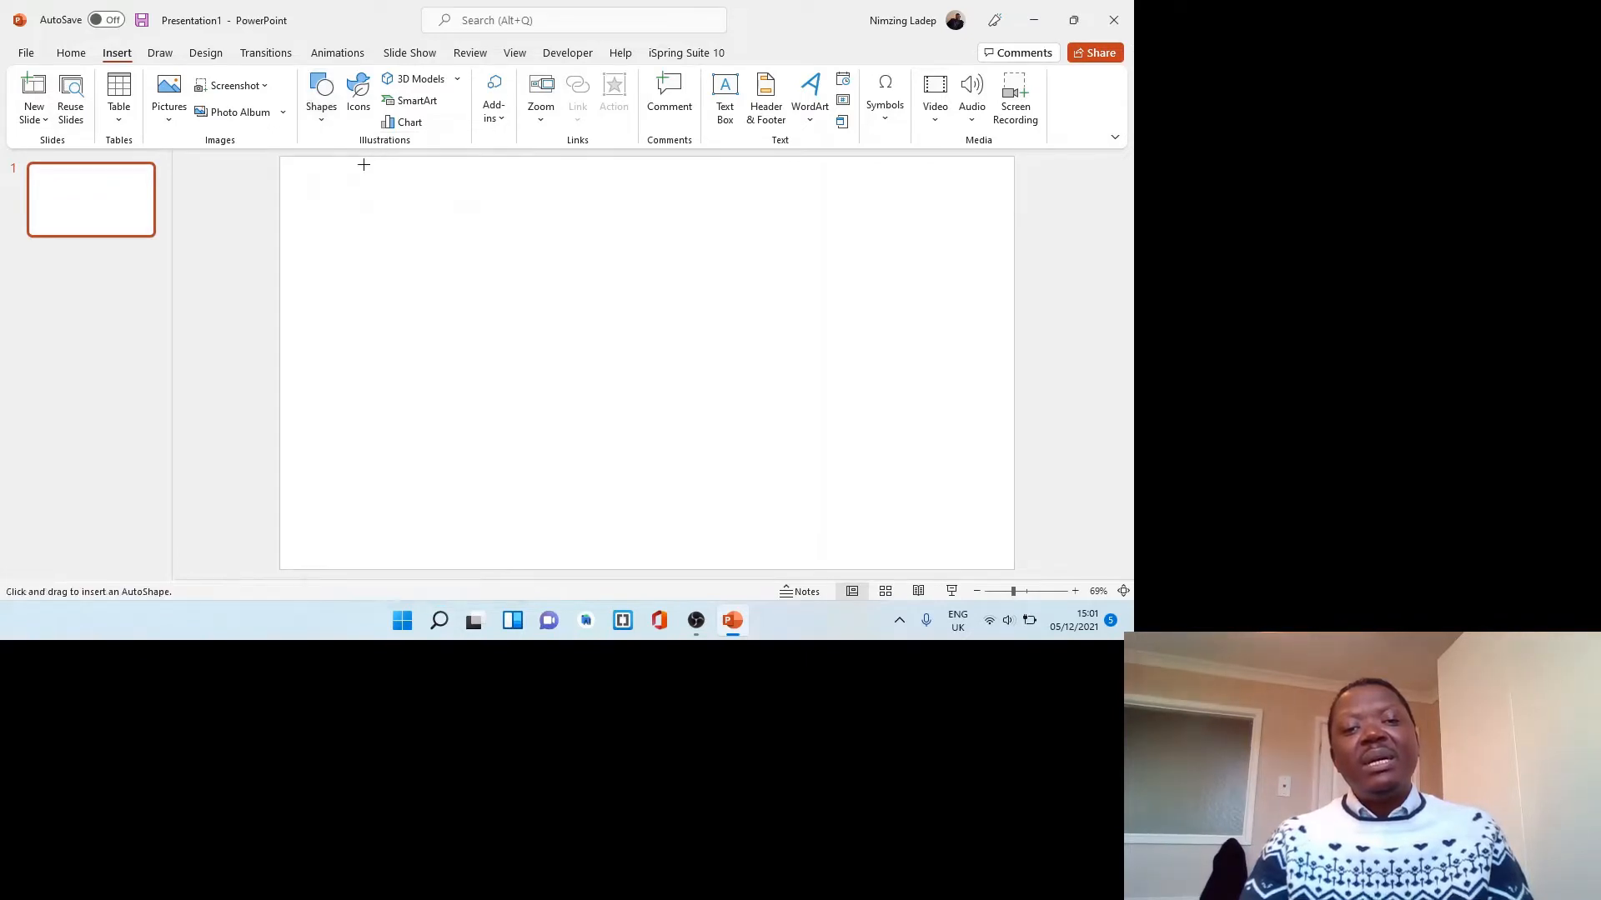
mouse_move(322, 193)
left_mouse_down()
mouse_move(342, 236)
mouse_move(493, 293)
left_mouse_up()
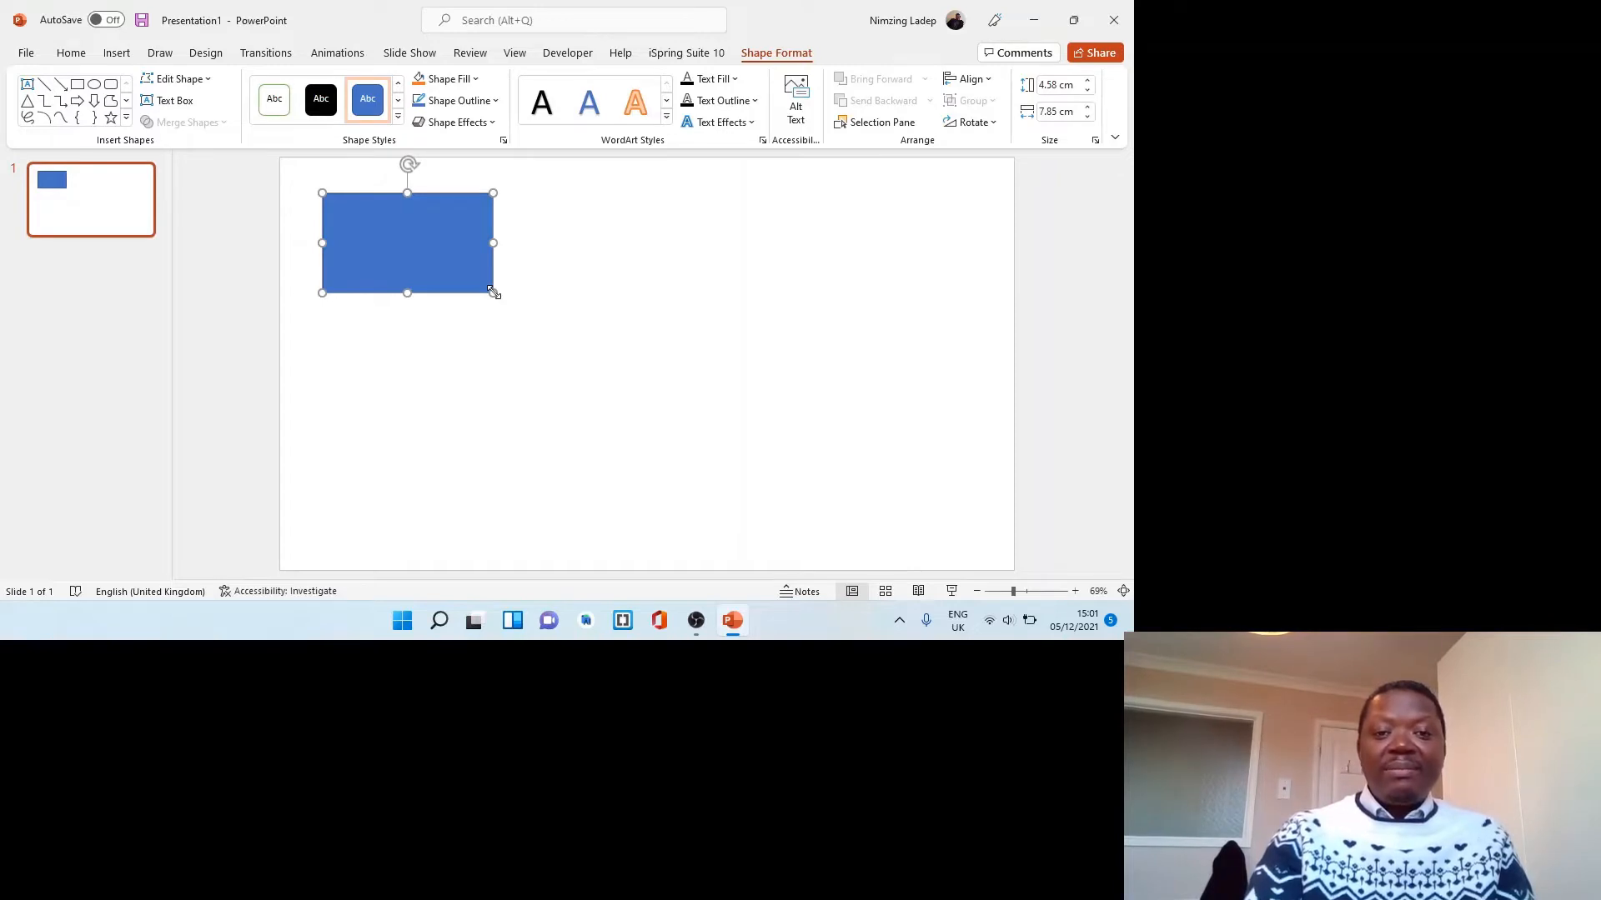
Duplicate the rectangle and place the copy level with it on the right half of the slide
key("ctrl+c")
key("ctrl+v")
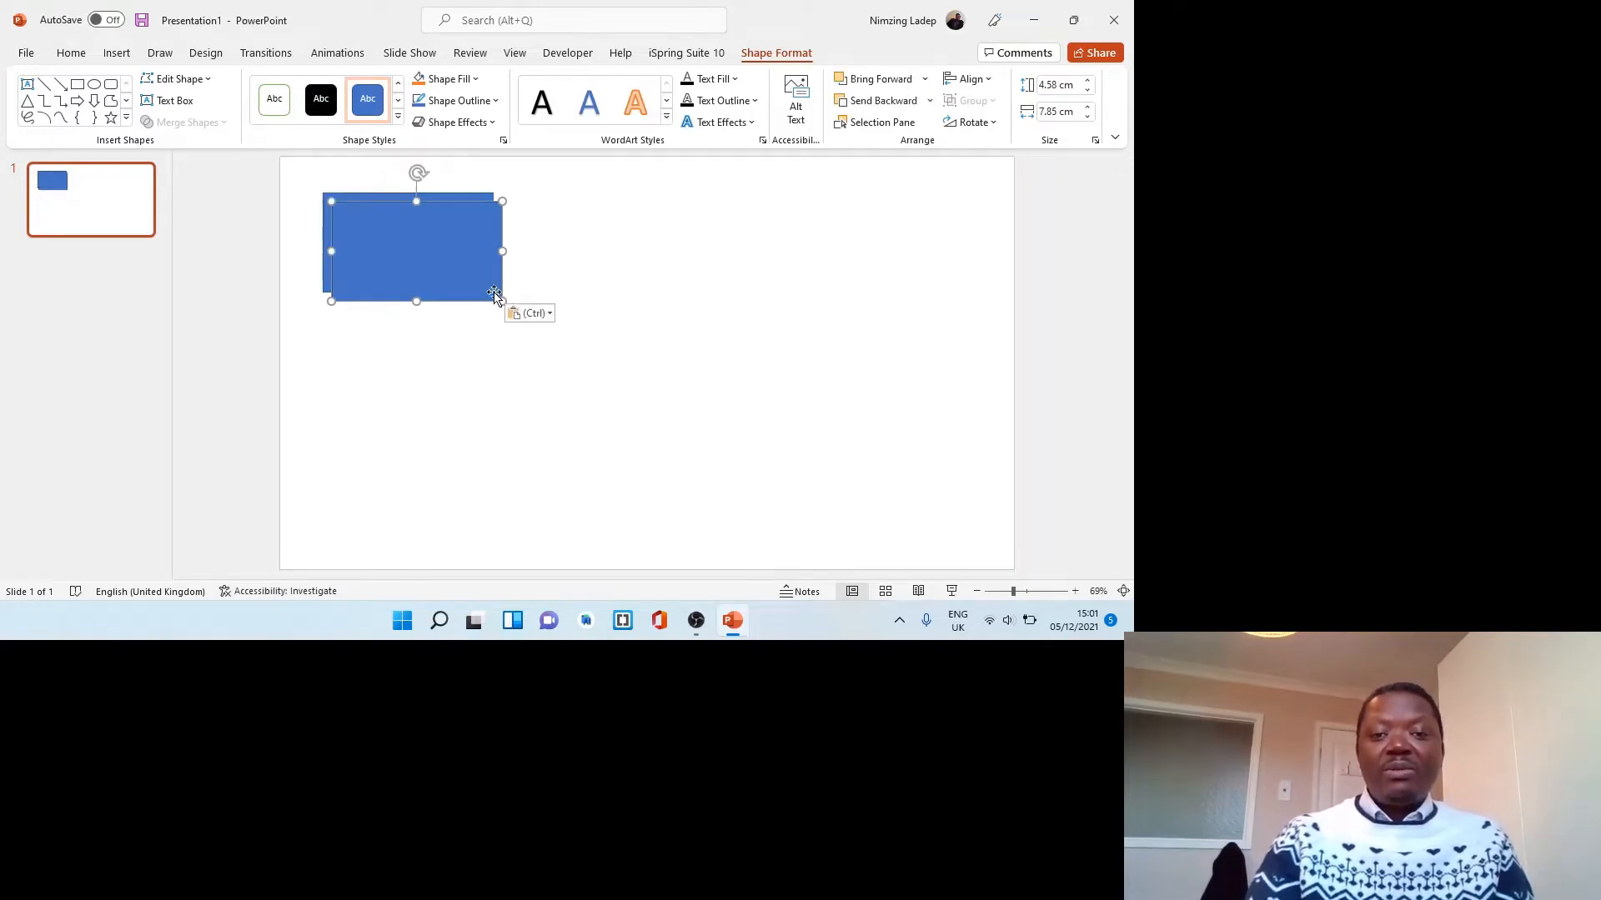
left_click_drag(432, 261, 835, 252)
left_click(949, 317)
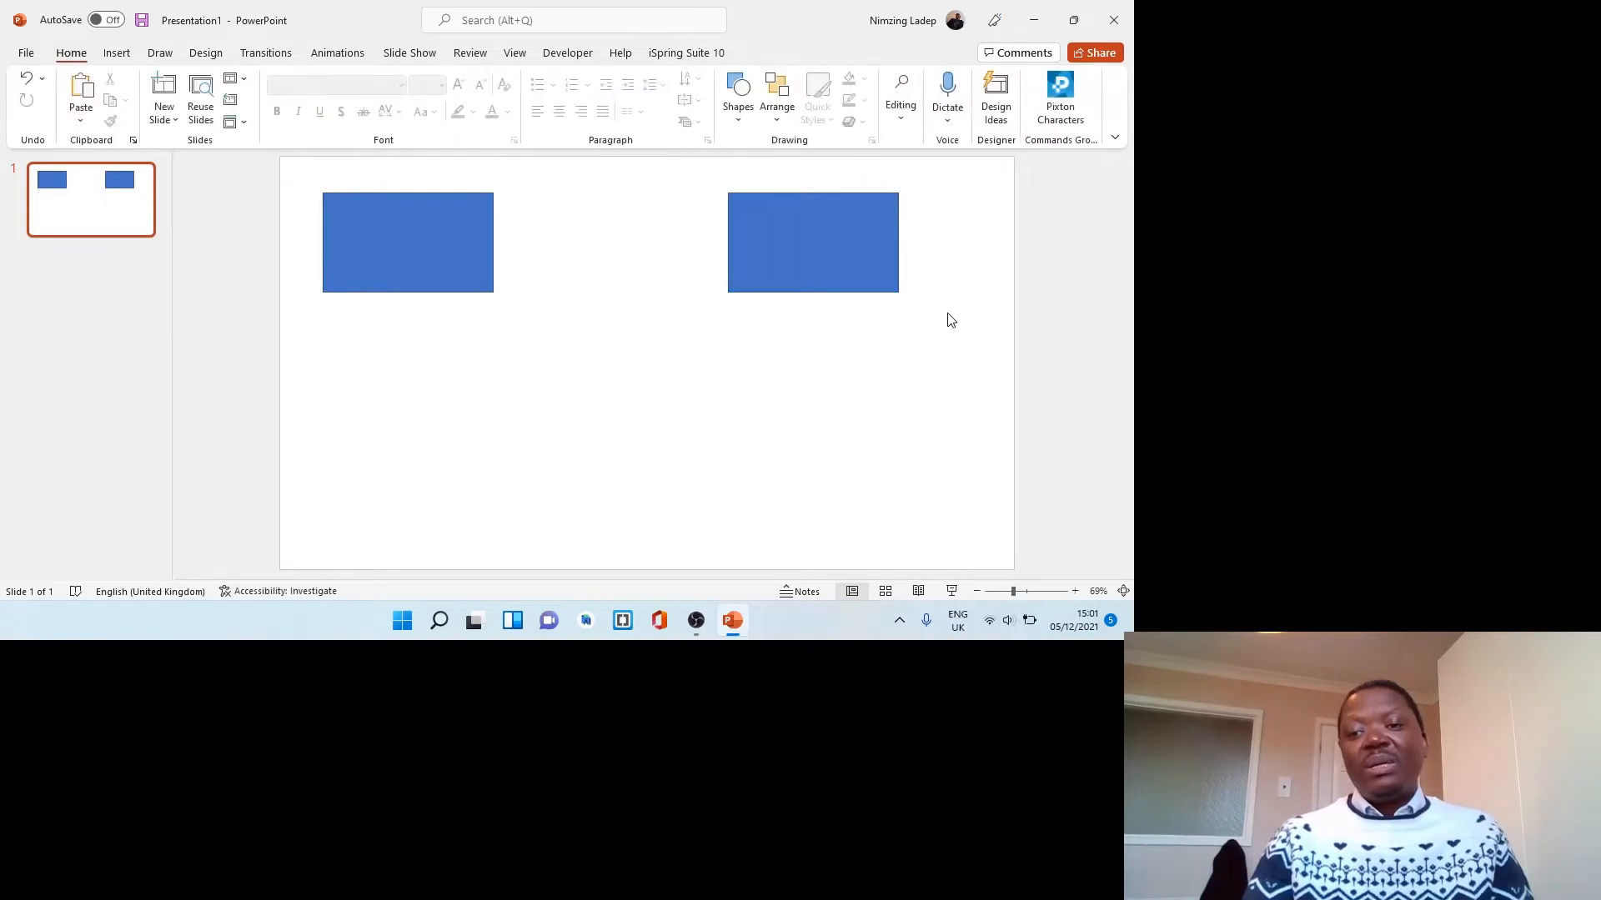
Duplicate both rectangles as a second row below, and shift the upper pair down and to the right
left_click_drag(948, 315, 299, 169)
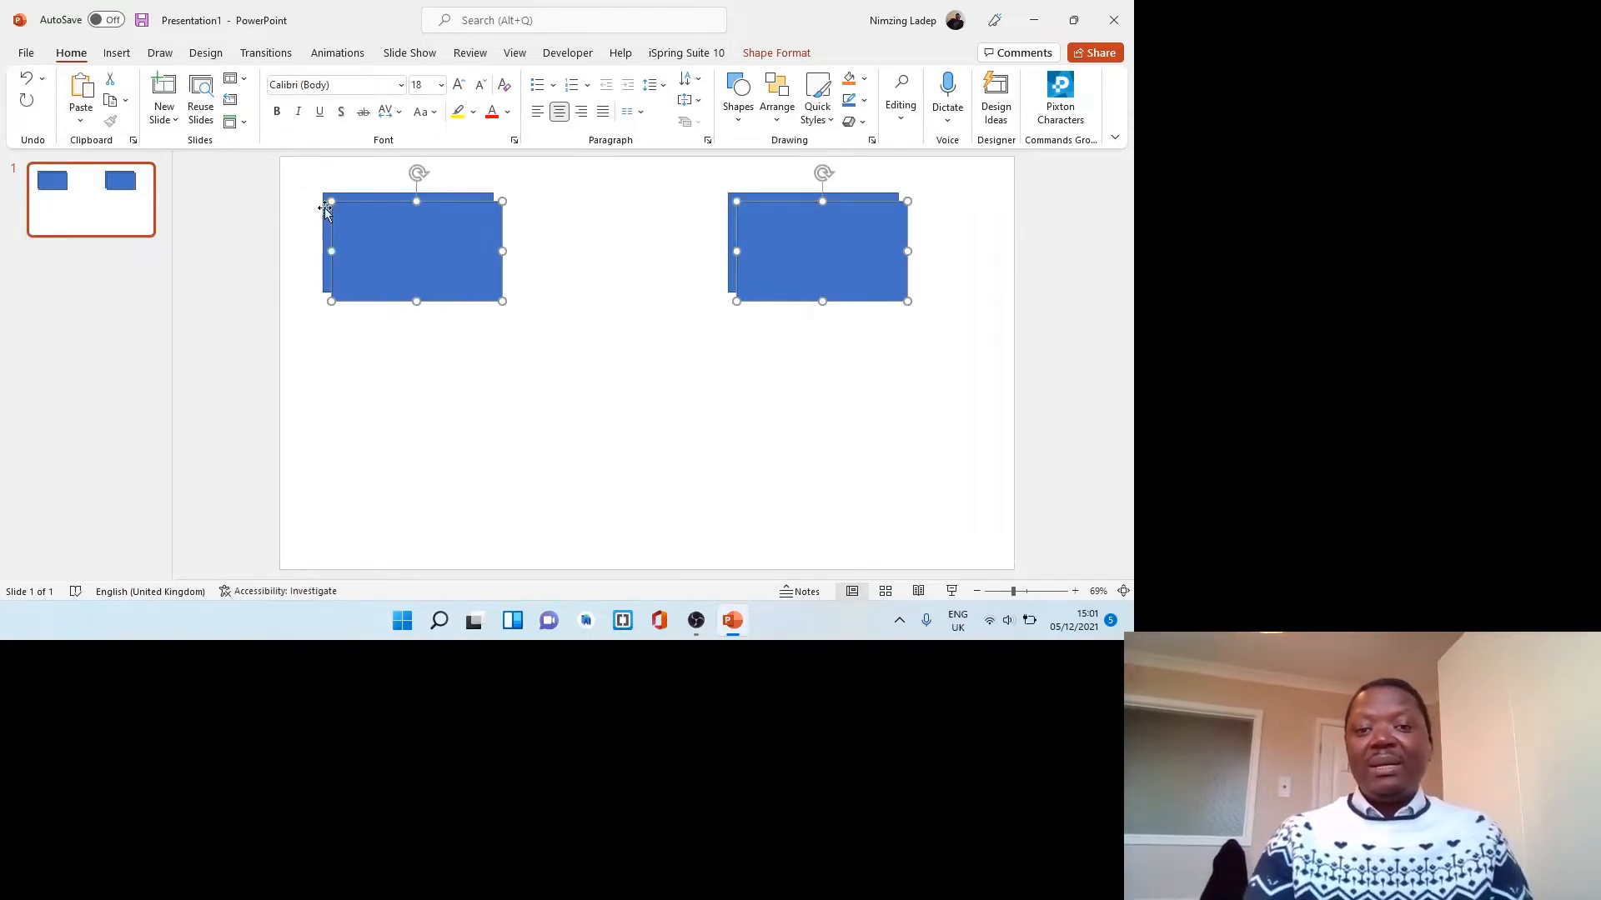
left_click_drag(430, 230, 441, 393)
left_click_drag(948, 502, 435, 265)
left_click(586, 288)
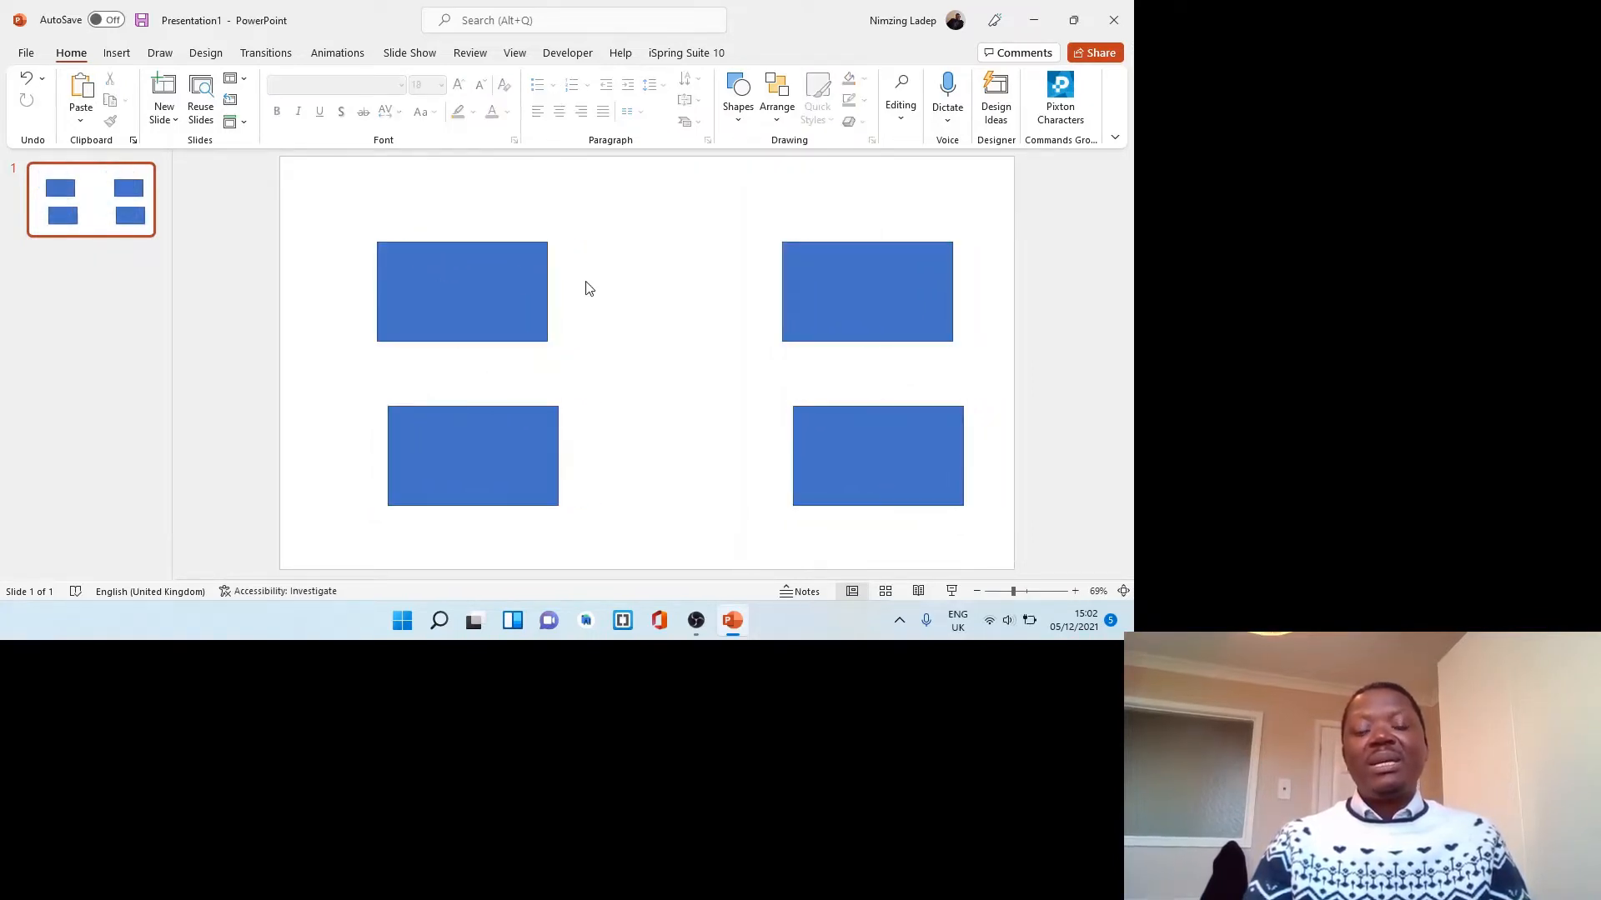
Open the shape formatting of the upper-left rectangle and switch its fill to Picture or texture fill
left_click(464, 263)
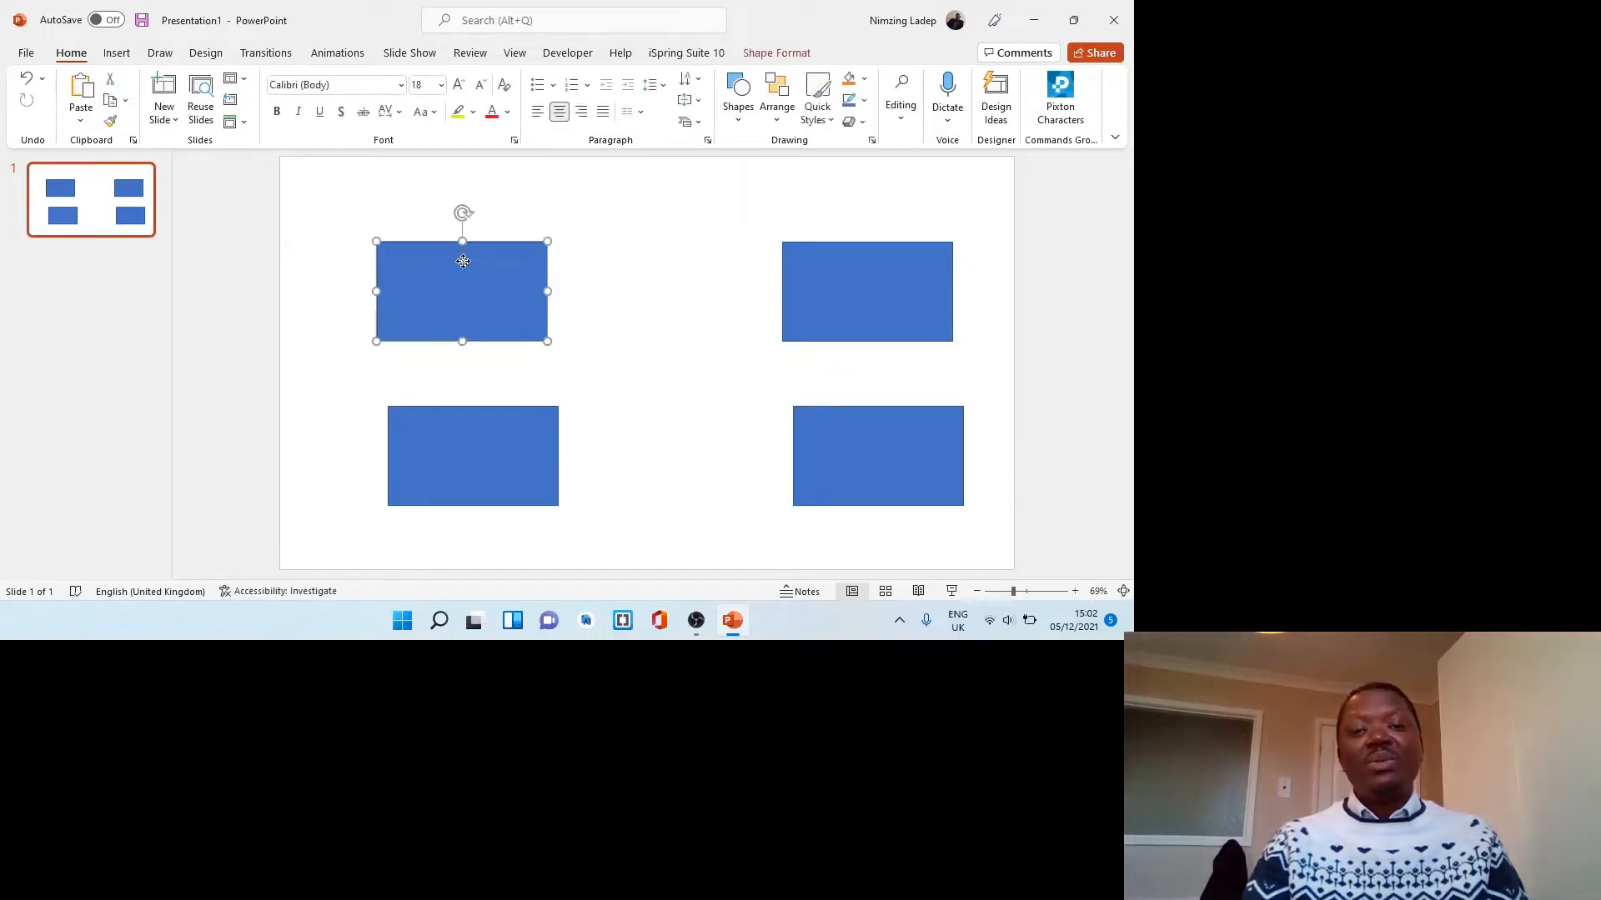
right_click(464, 265)
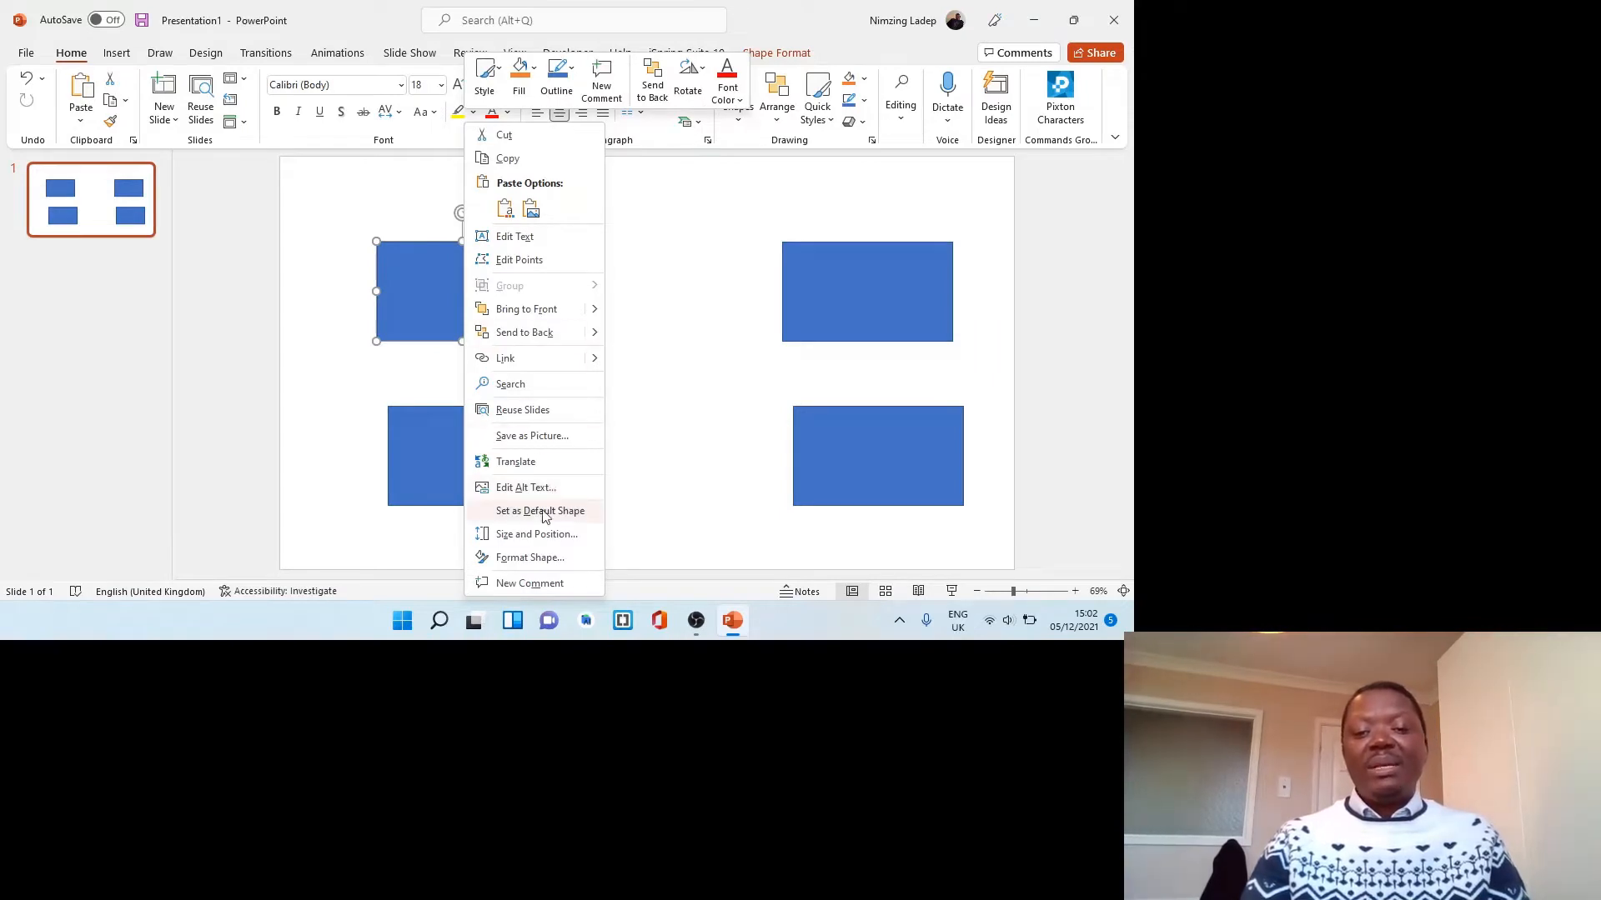
left_click(534, 560)
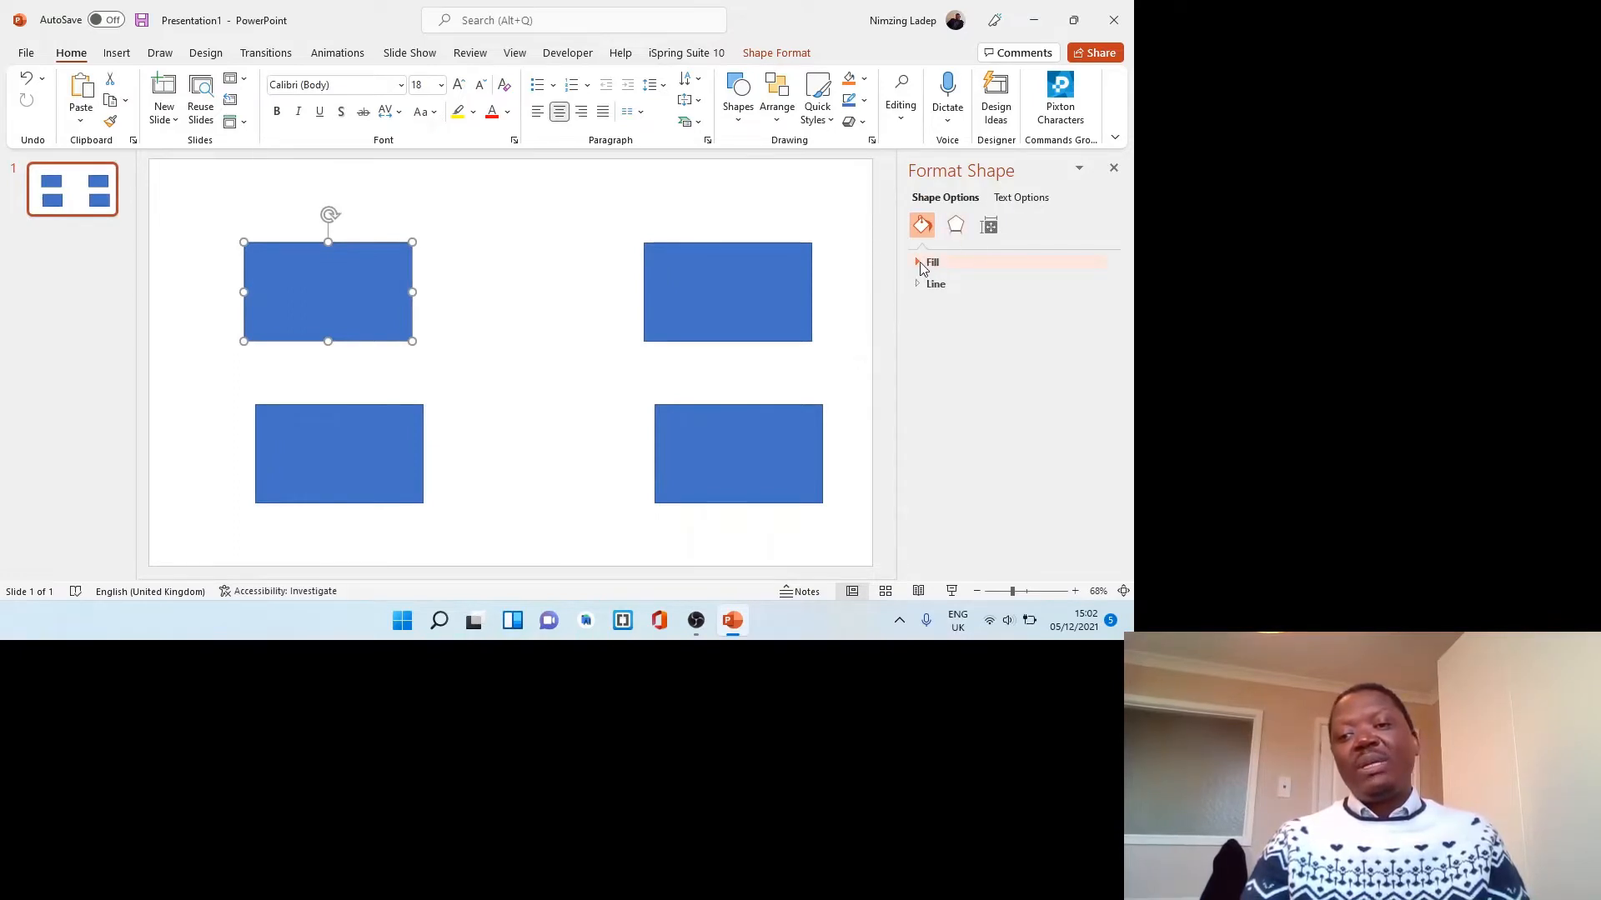
left_click(921, 264)
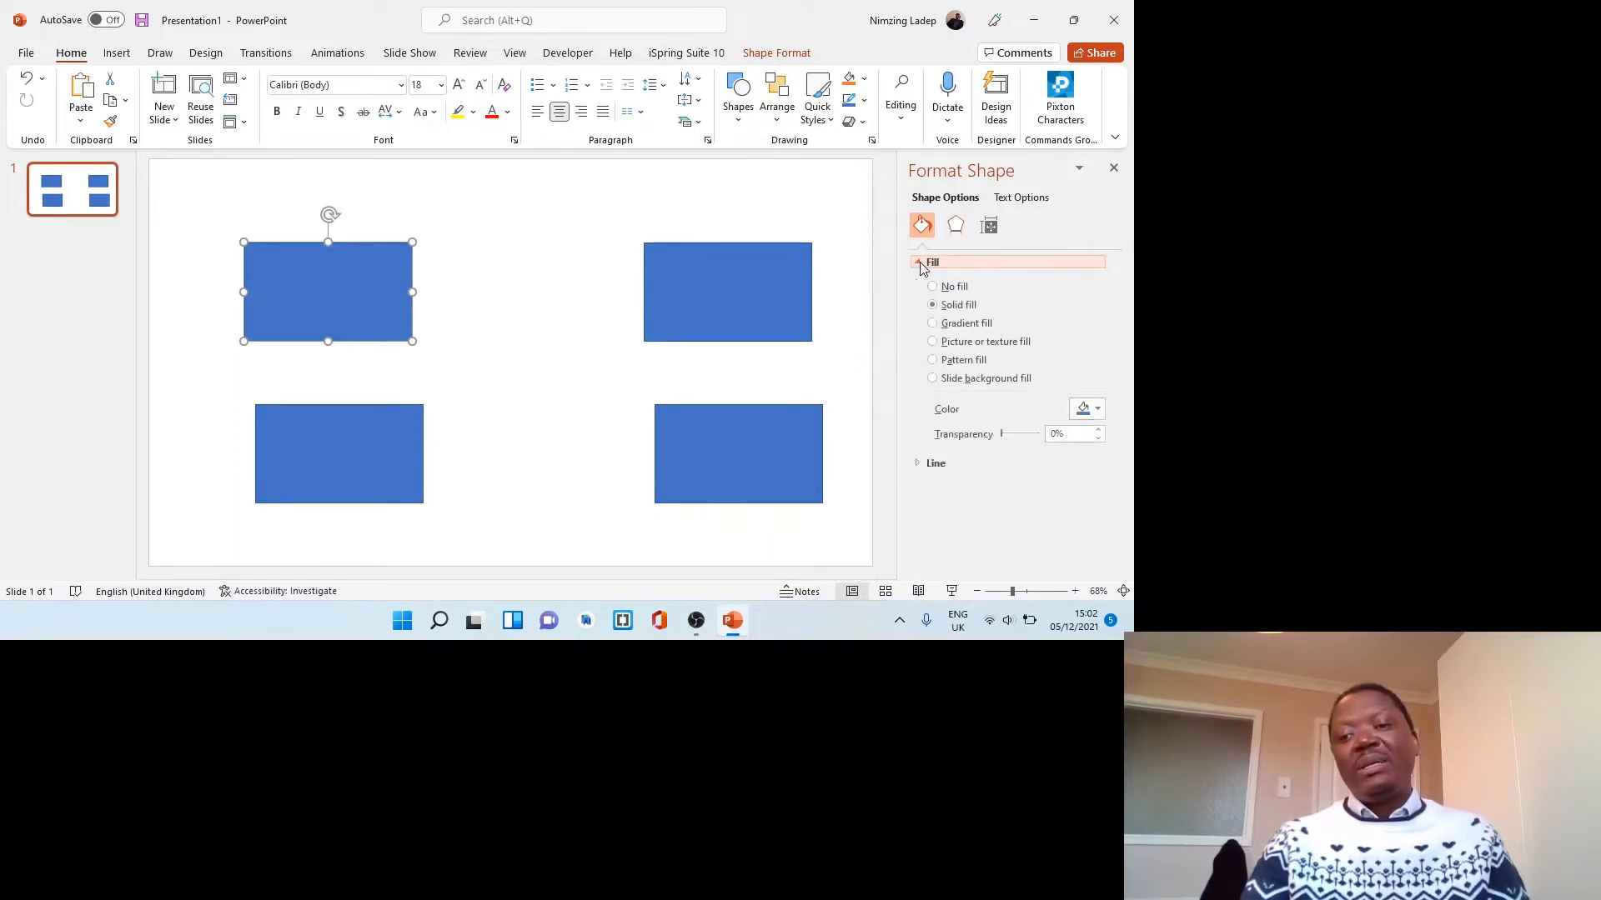
left_click(933, 342)
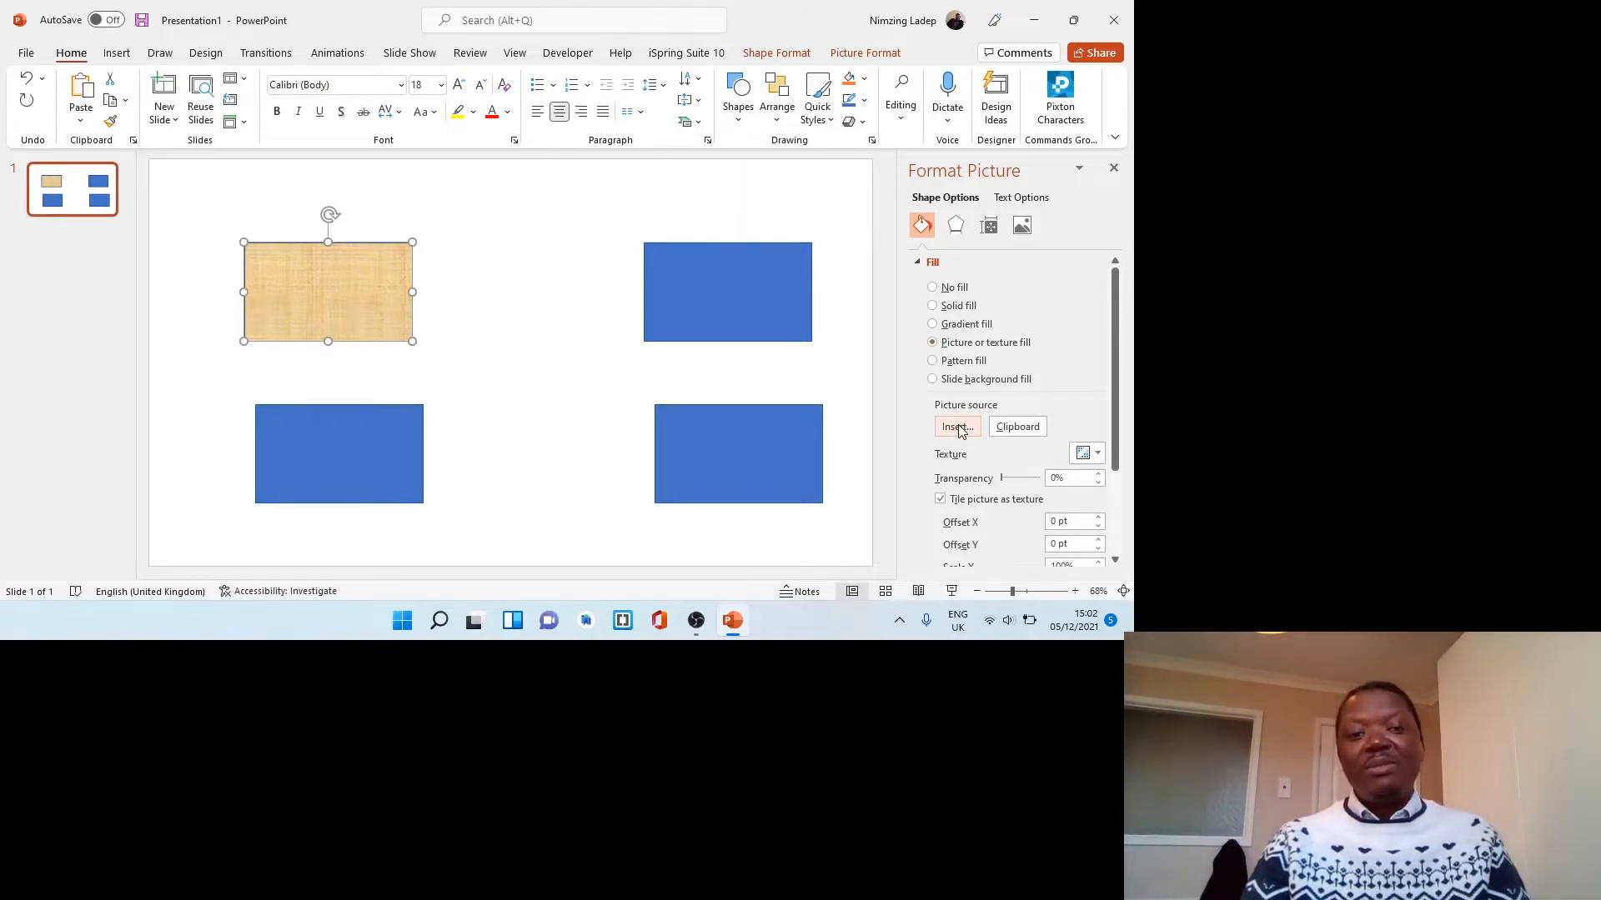
Search online pictures for "liver" and fill the upper-left rectangle with the image of a red liver inside a blue torso
left_click(958, 426)
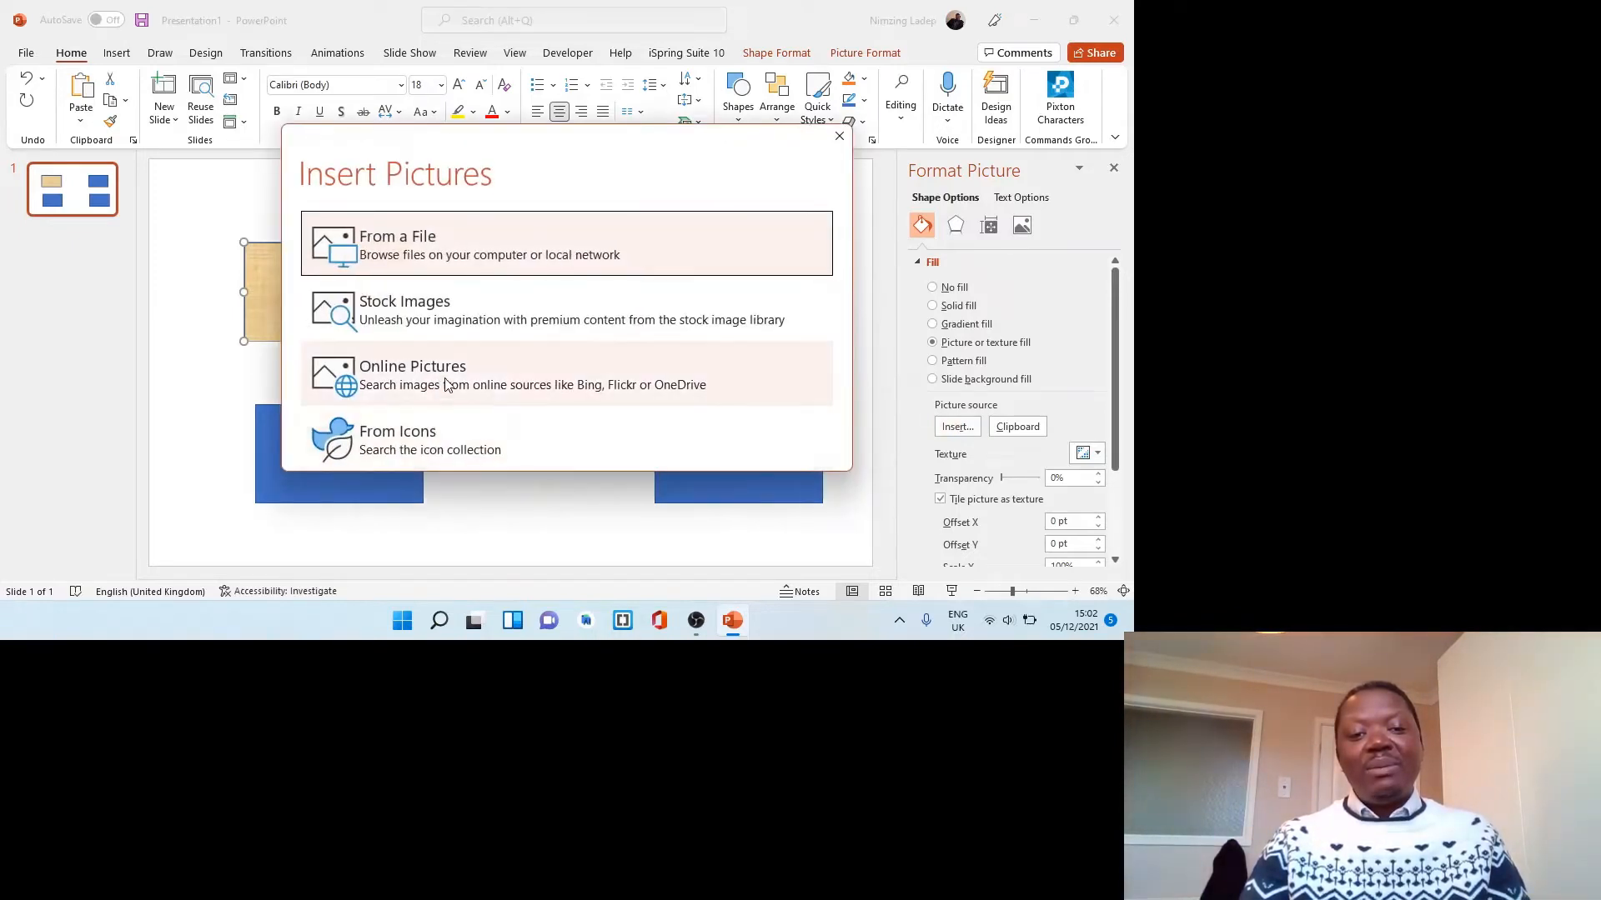
left_click(445, 380)
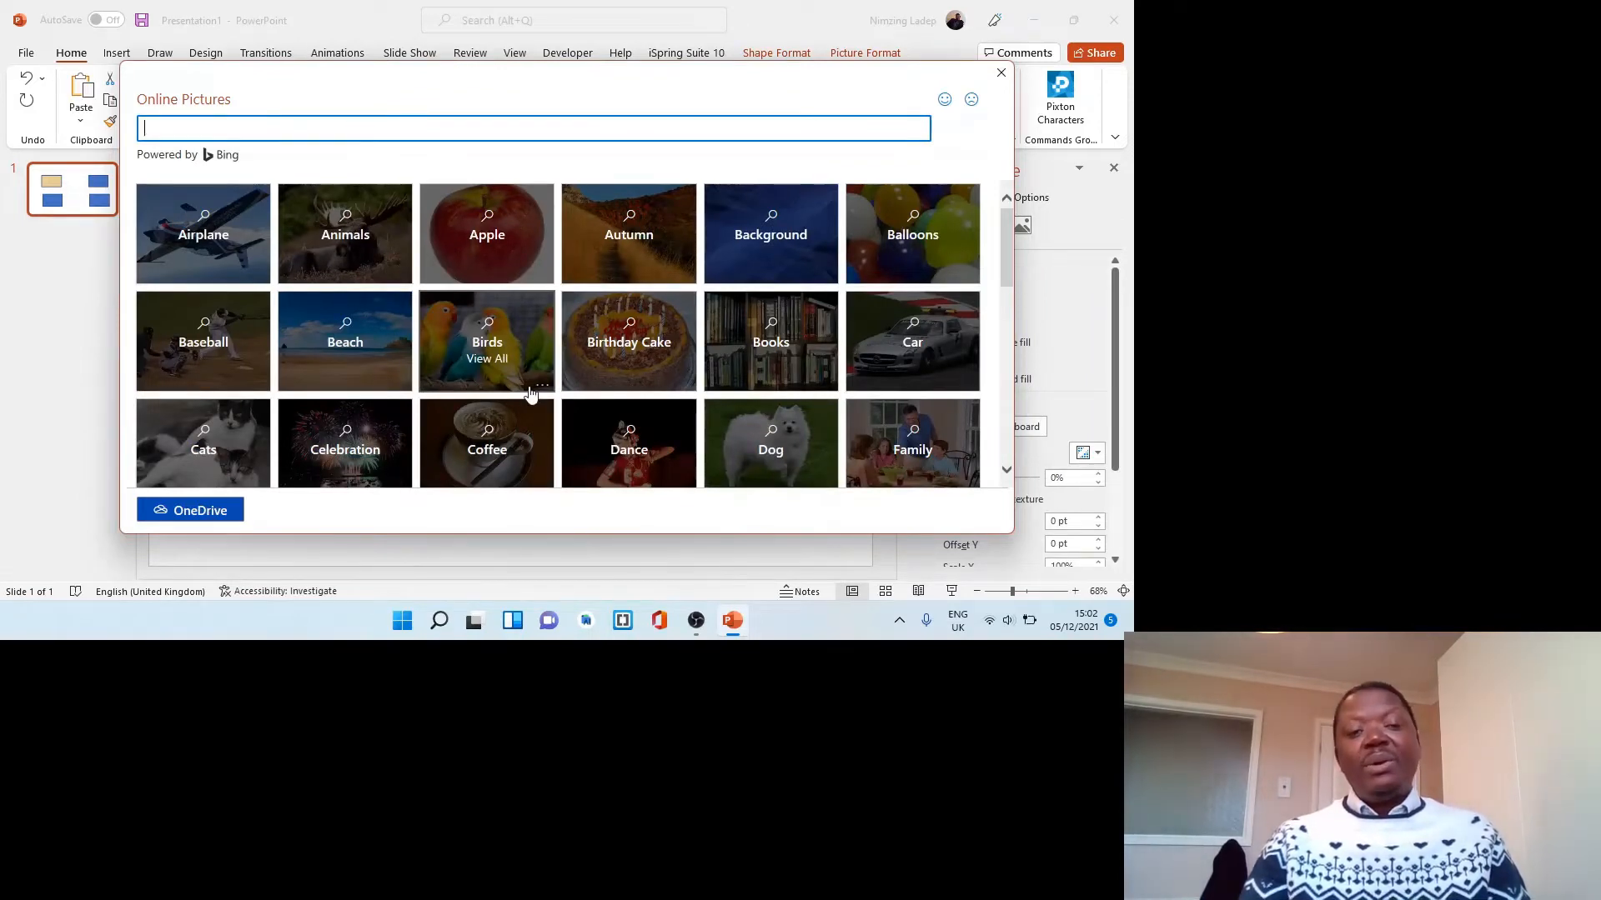
type("liver")
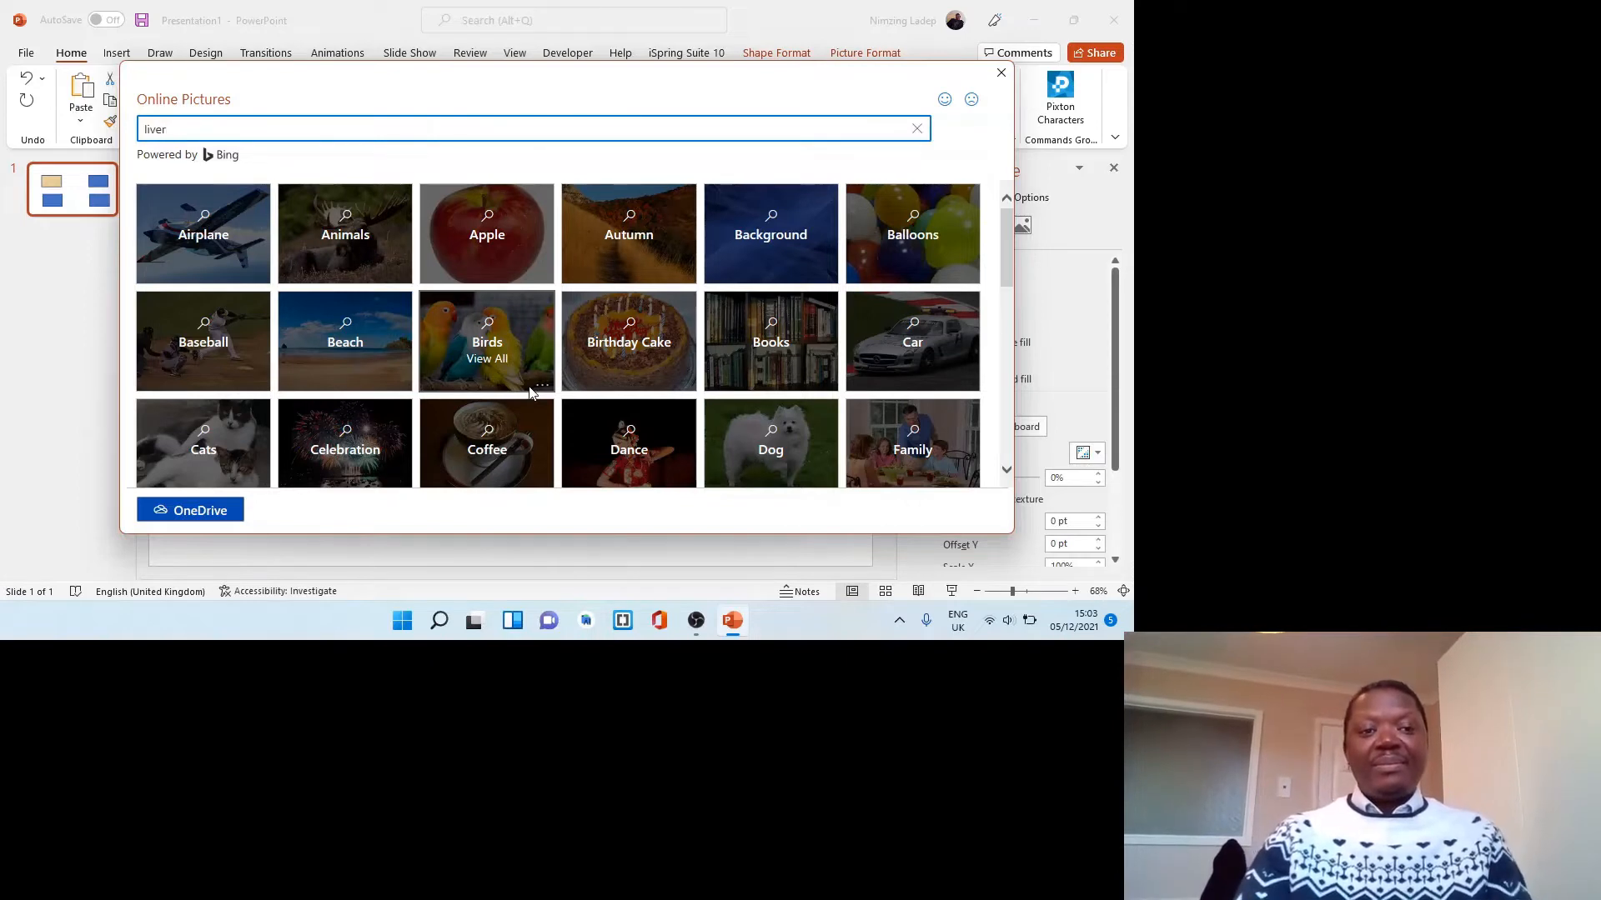
key("Return")
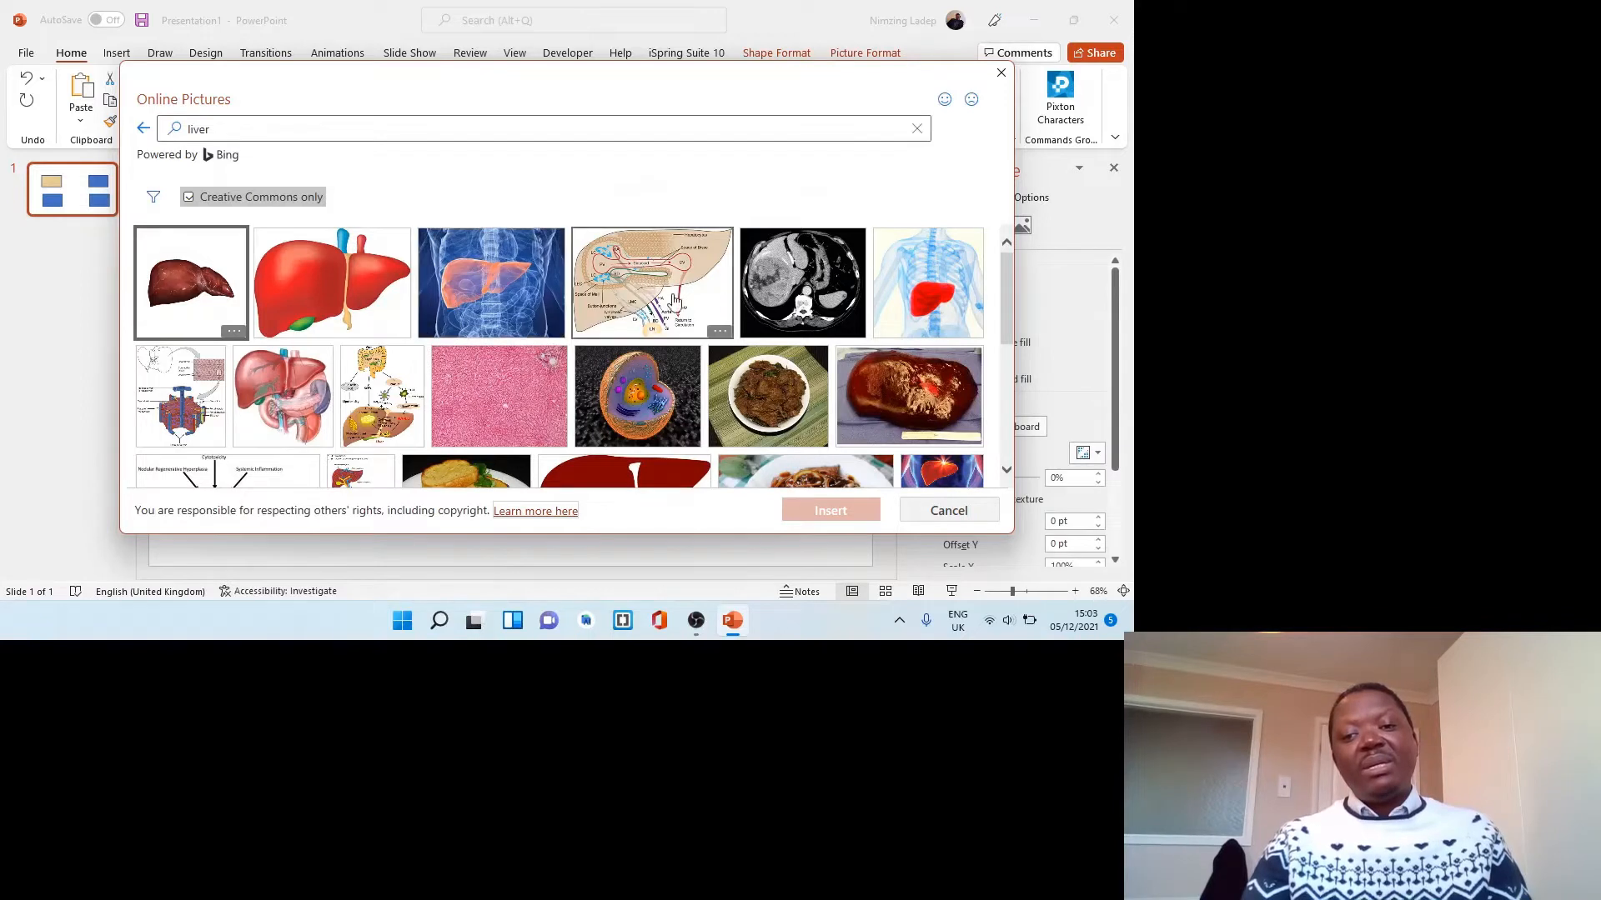
left_click(936, 300)
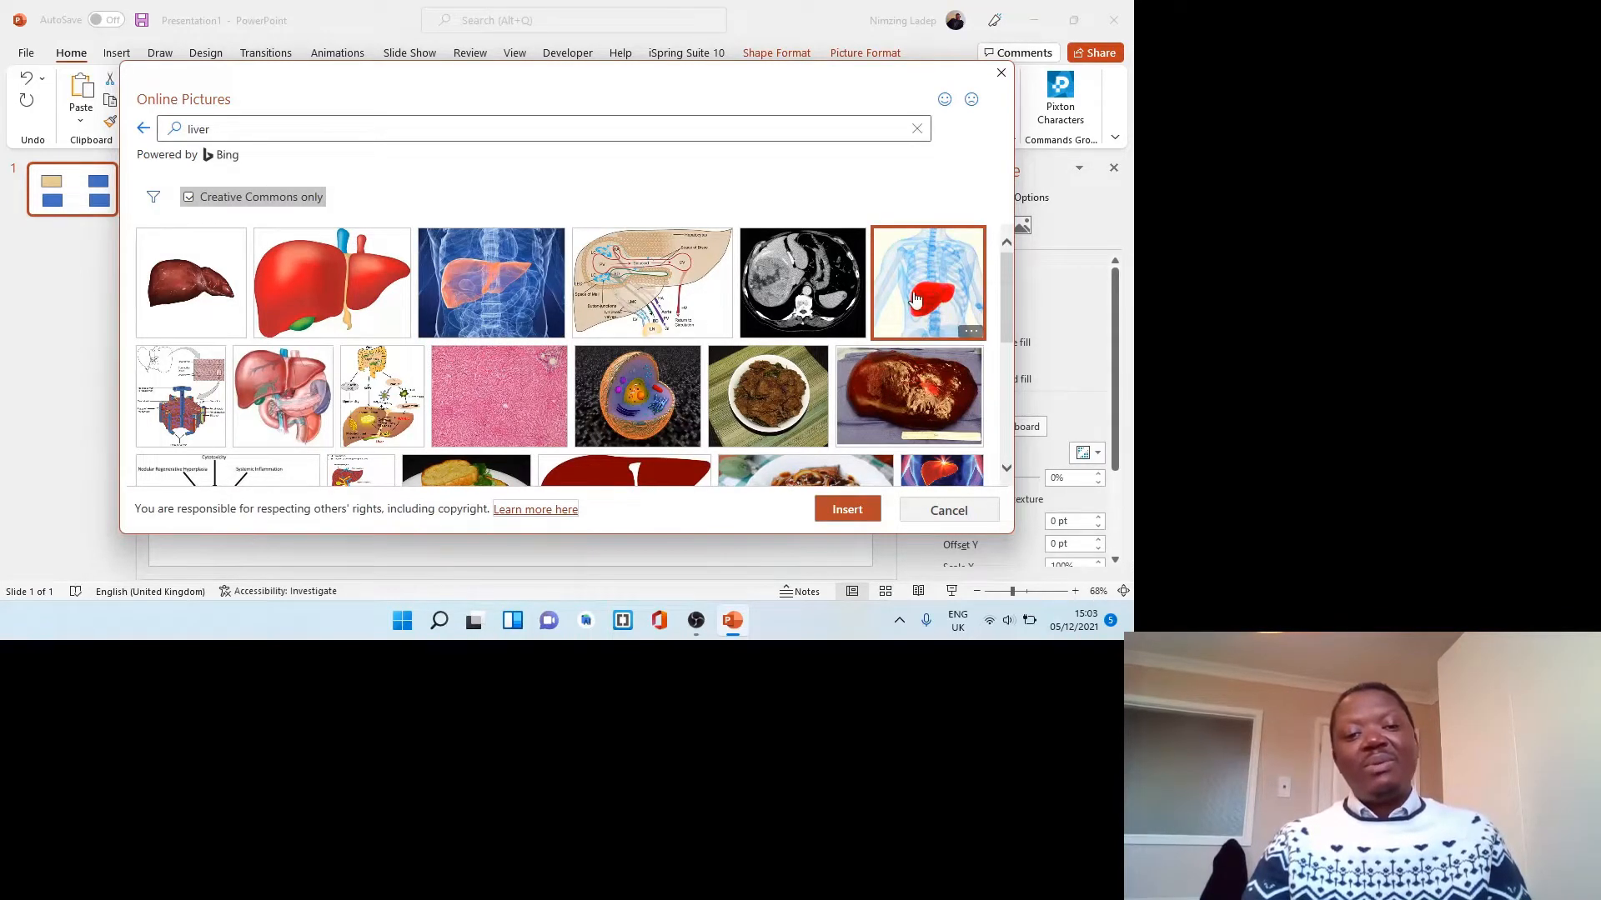
left_click(843, 508)
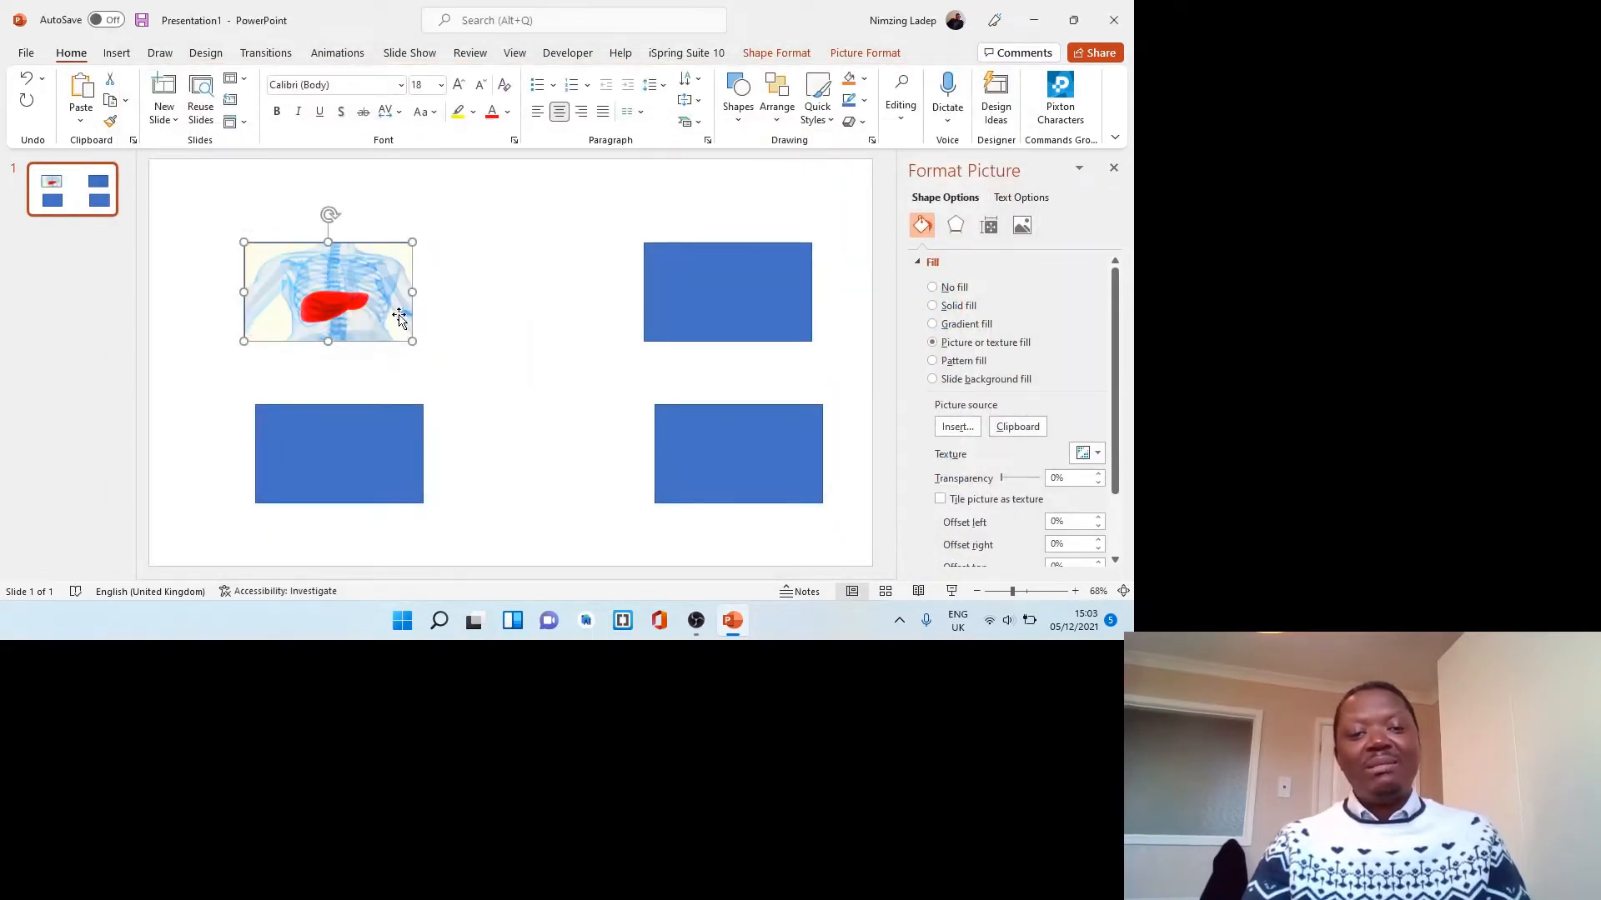
Fill the upper-right rectangle with an online "jaundice" picture of a yellow eye under a lifted eyelid, and select the lower-left rectangle
left_click(718, 325)
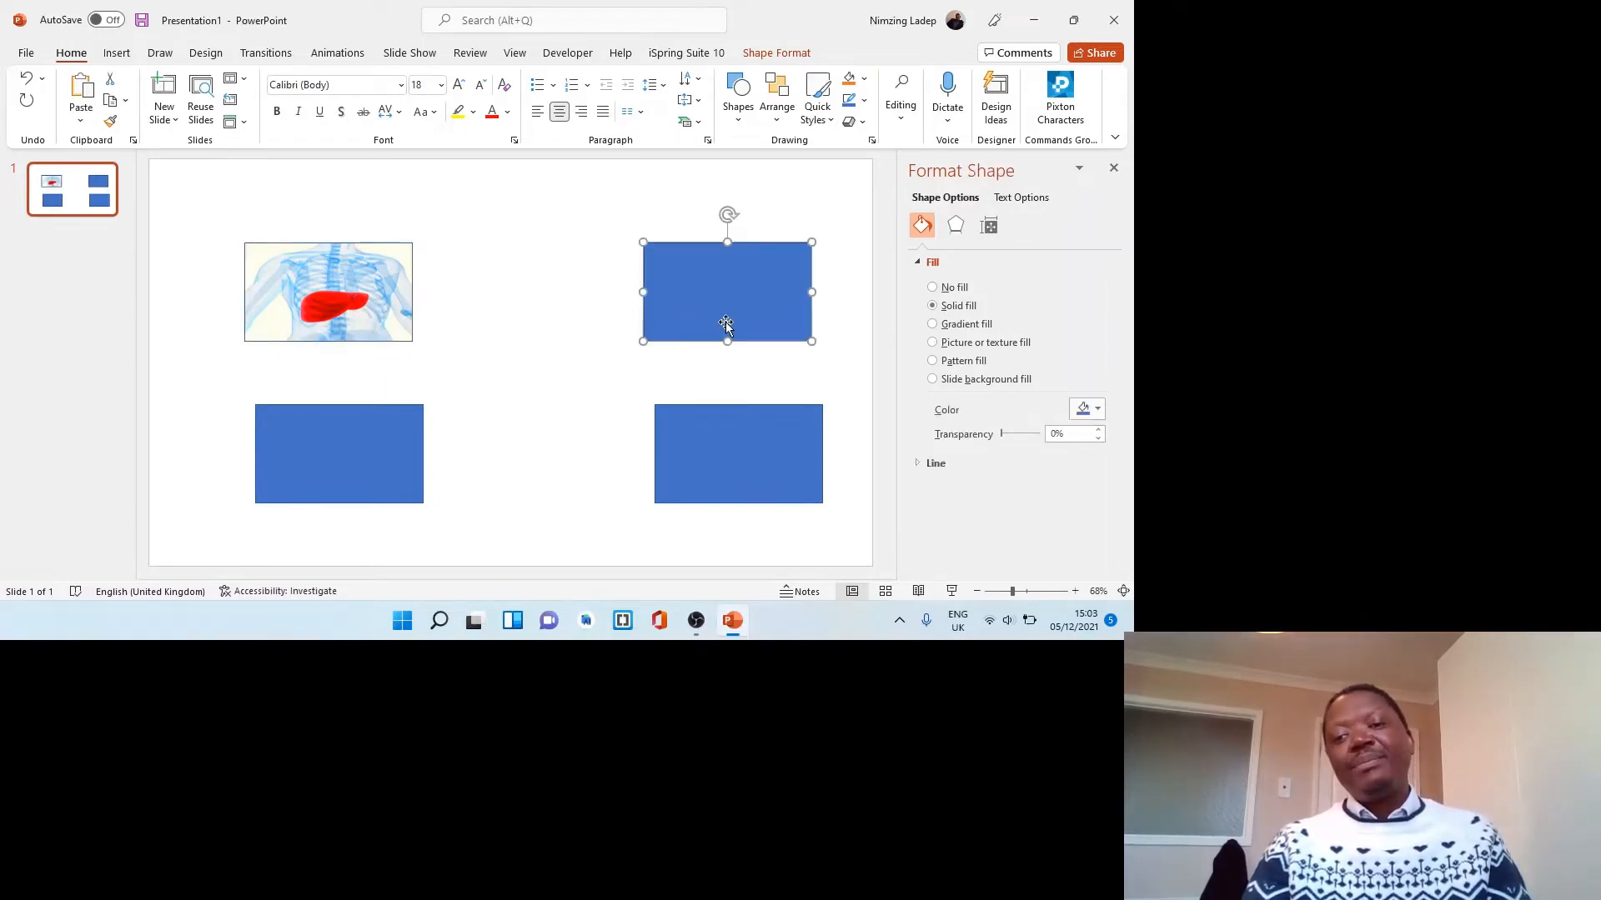
left_click(934, 345)
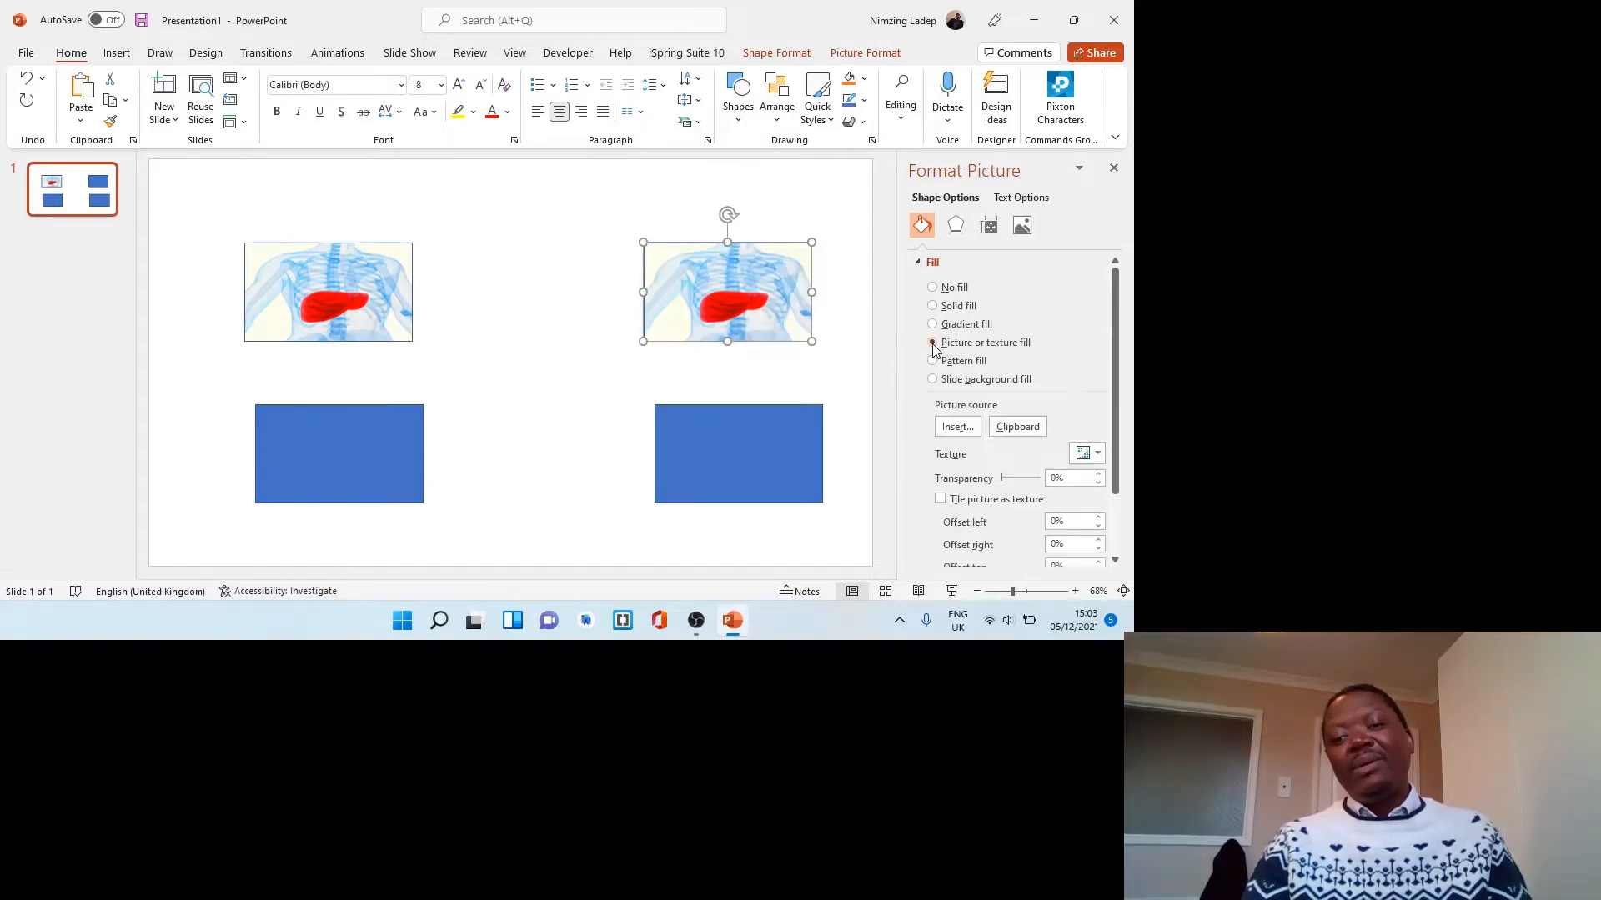
left_click(957, 427)
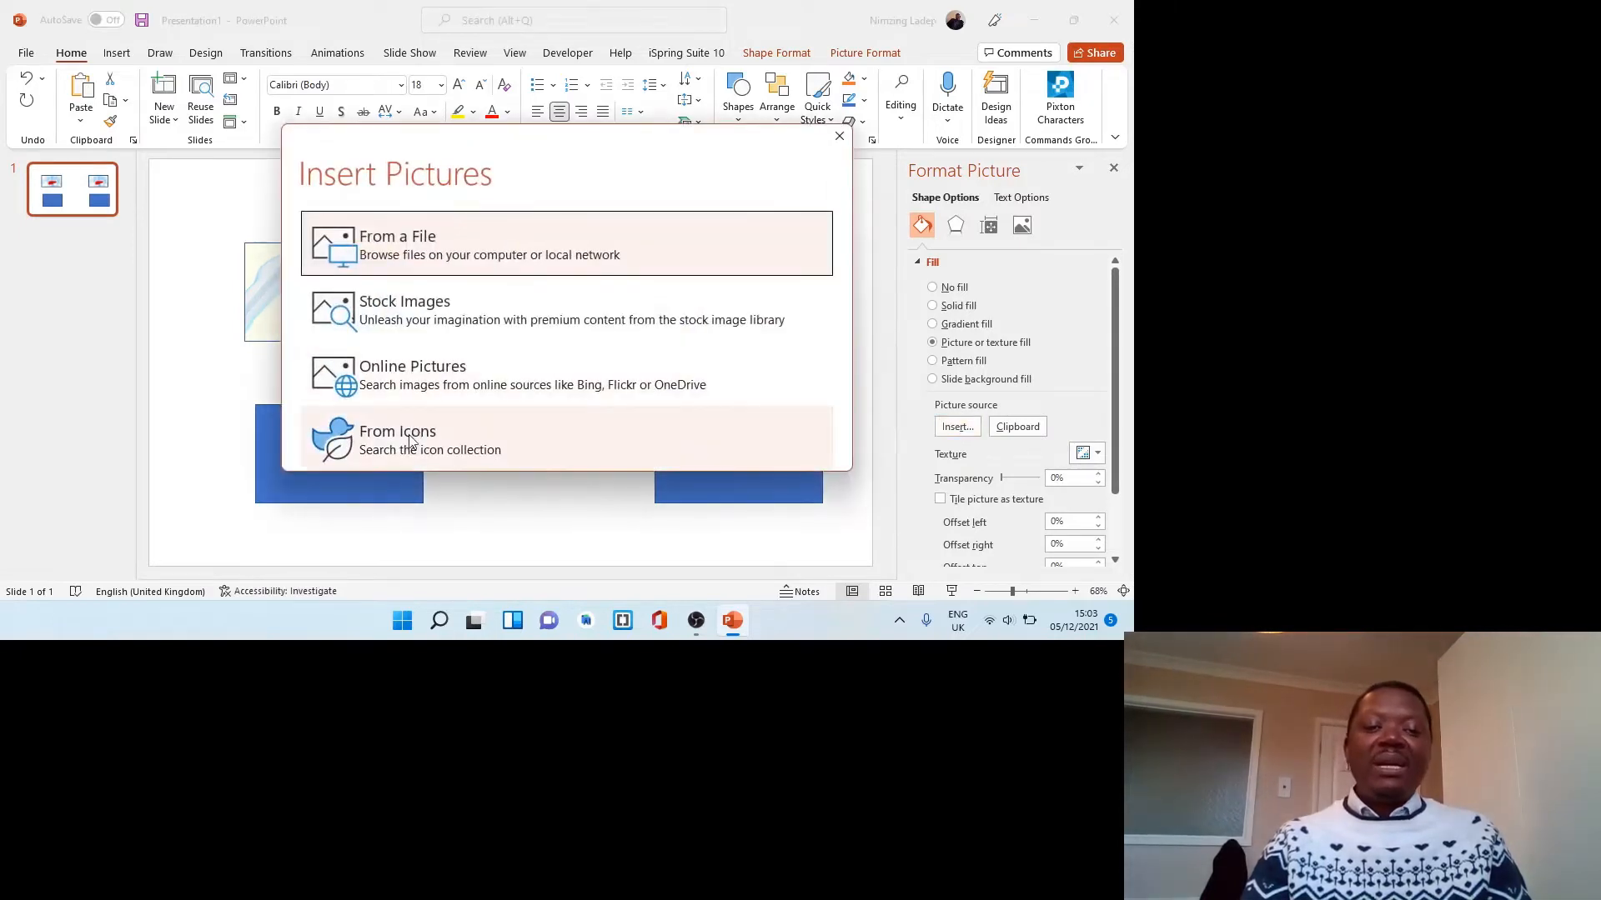
left_click(408, 385)
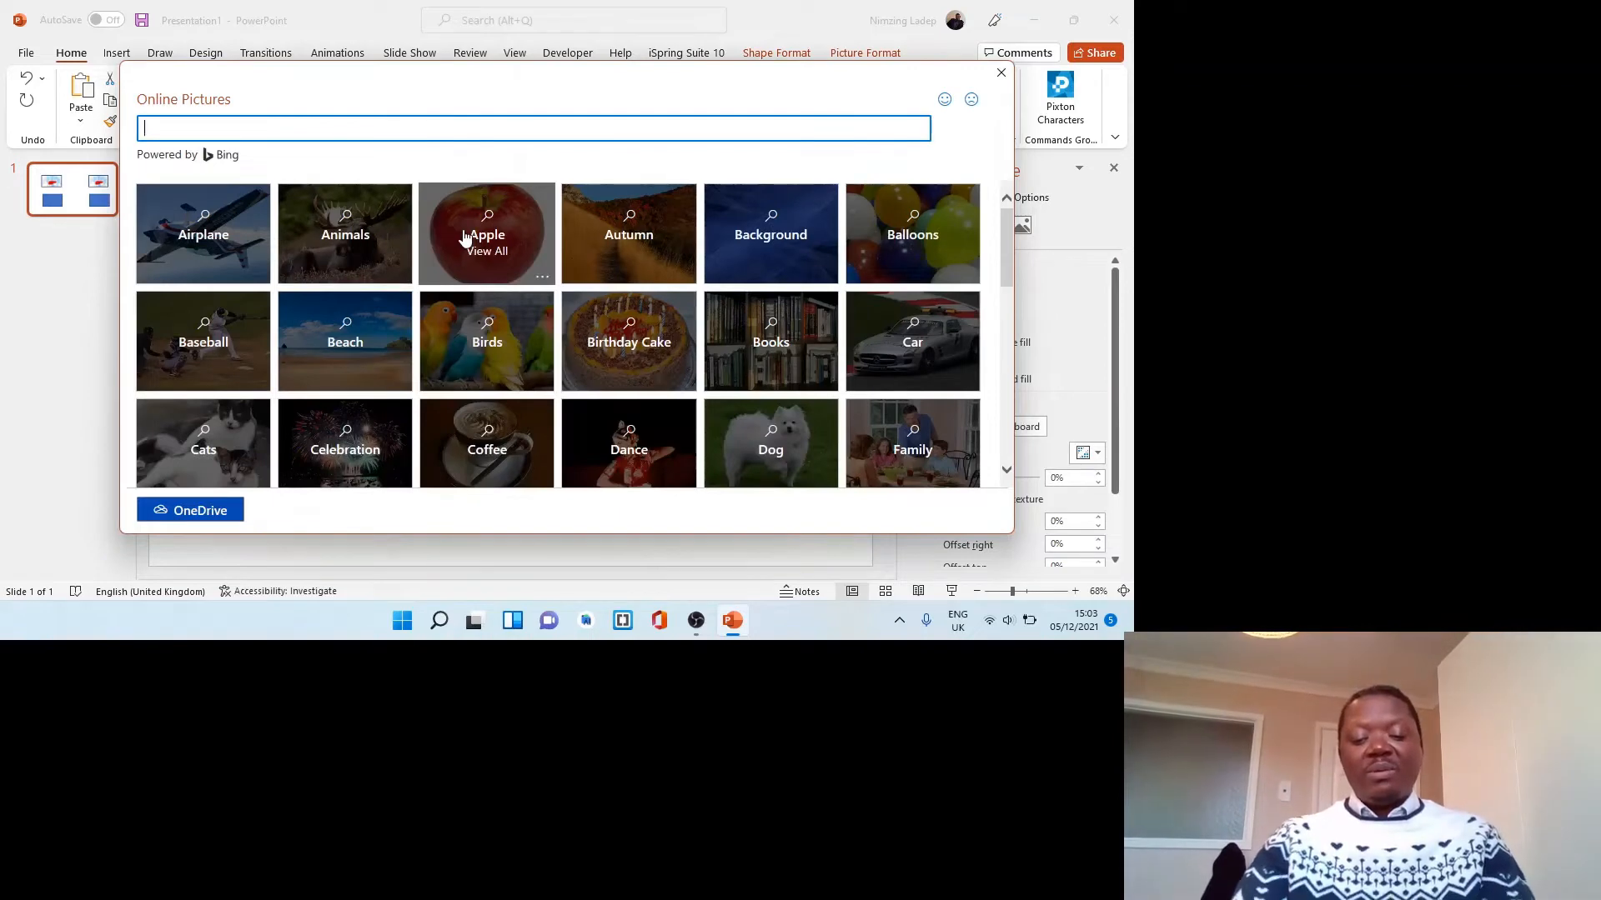
type("jaun")
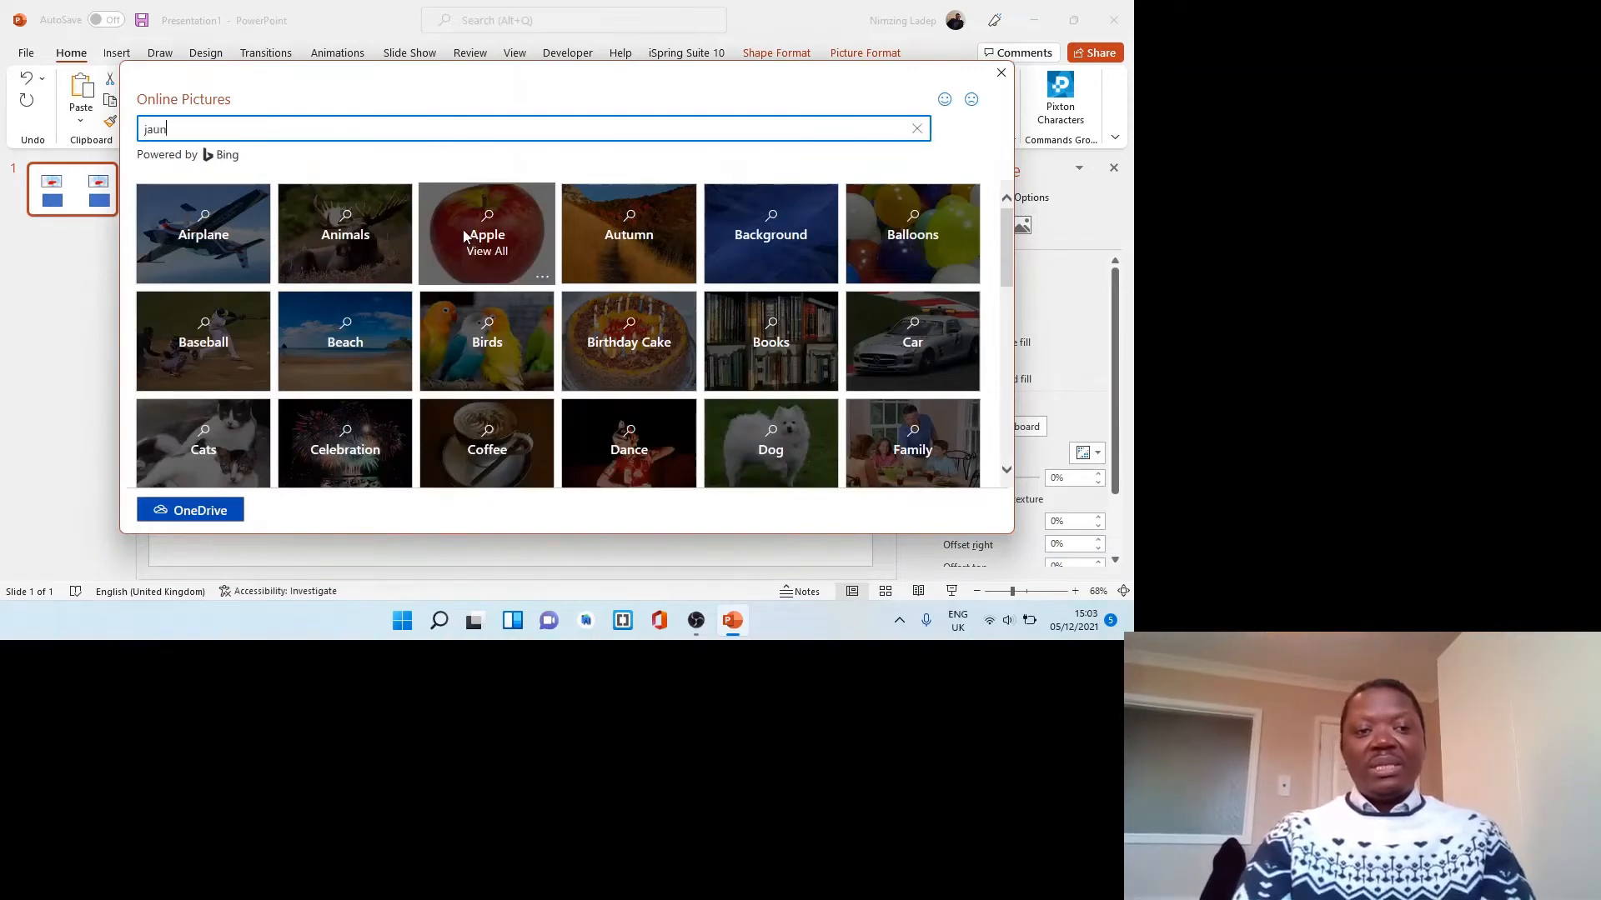
type("dice")
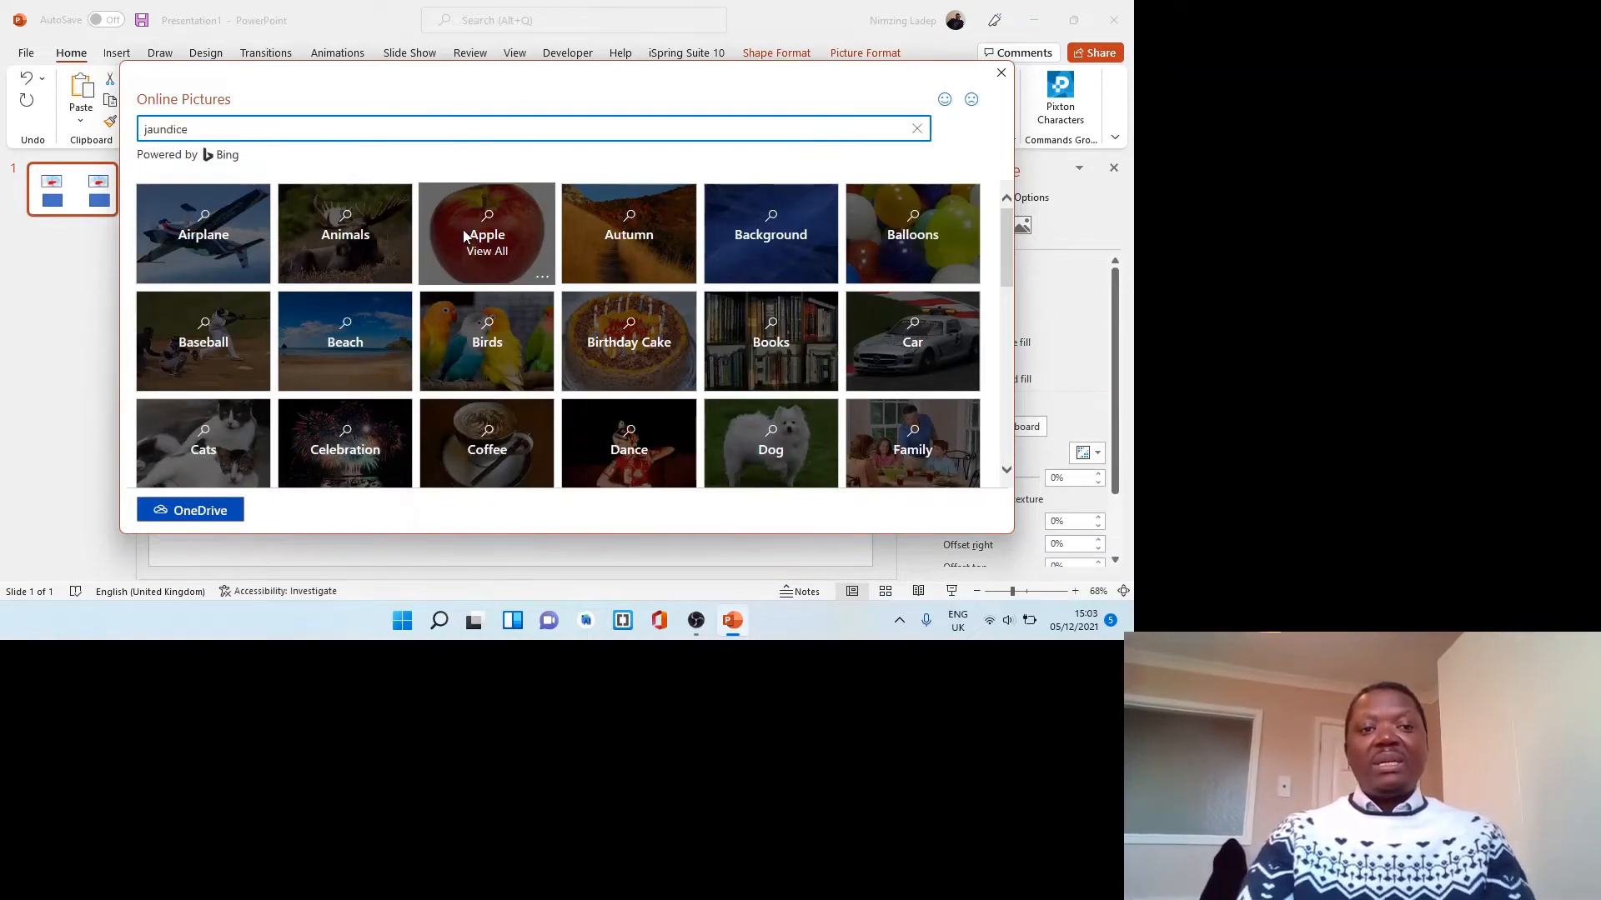
key("Return")
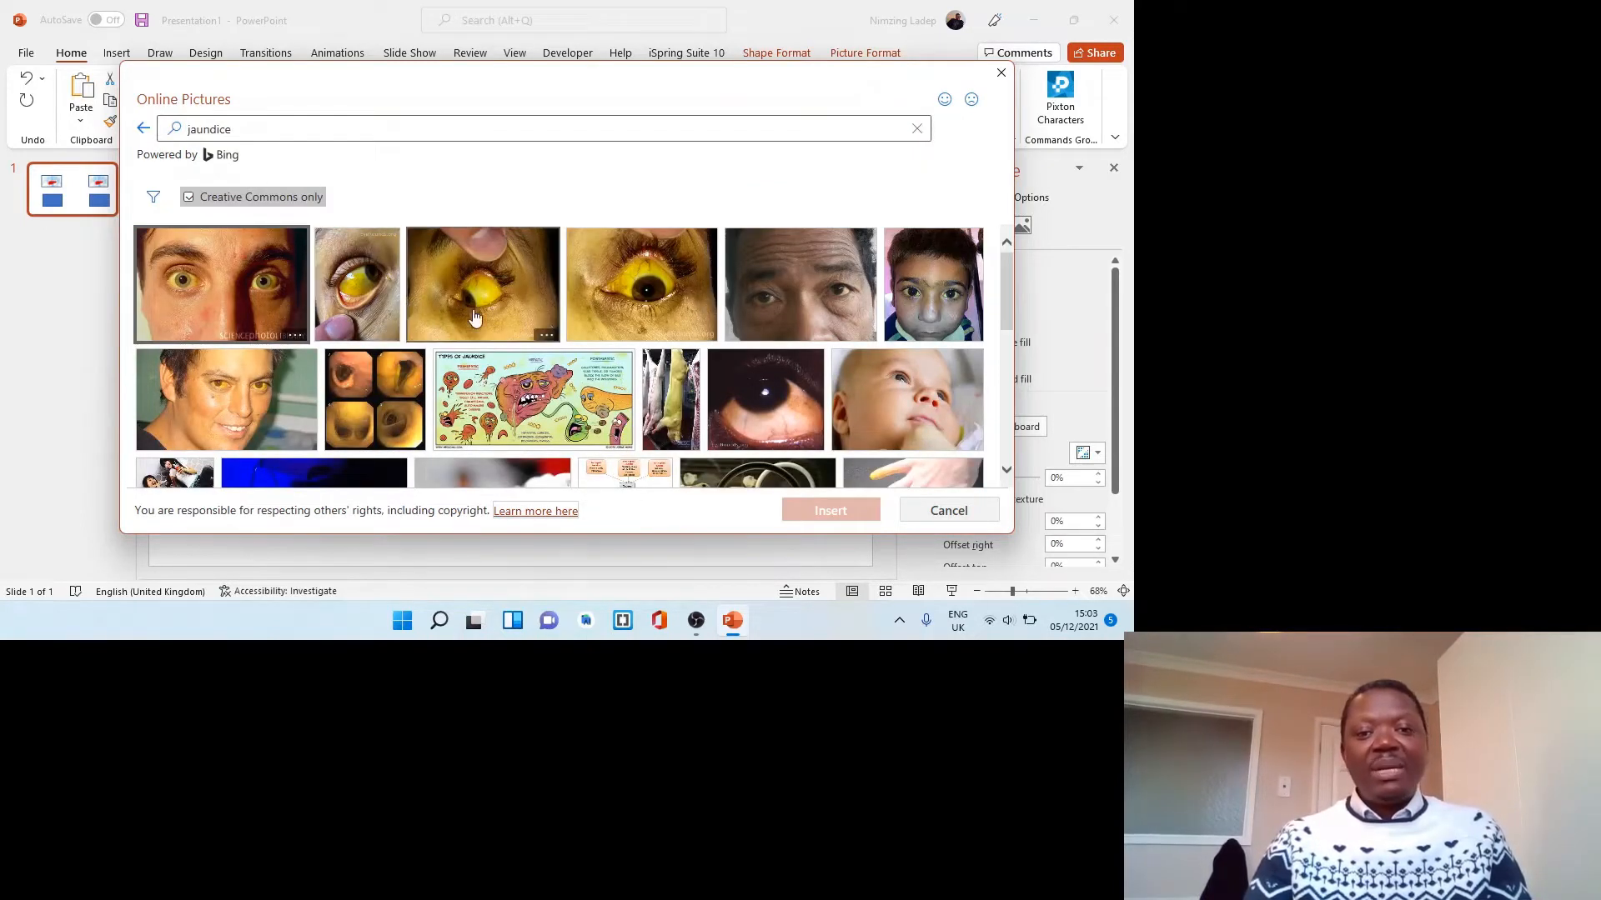
left_click(501, 315)
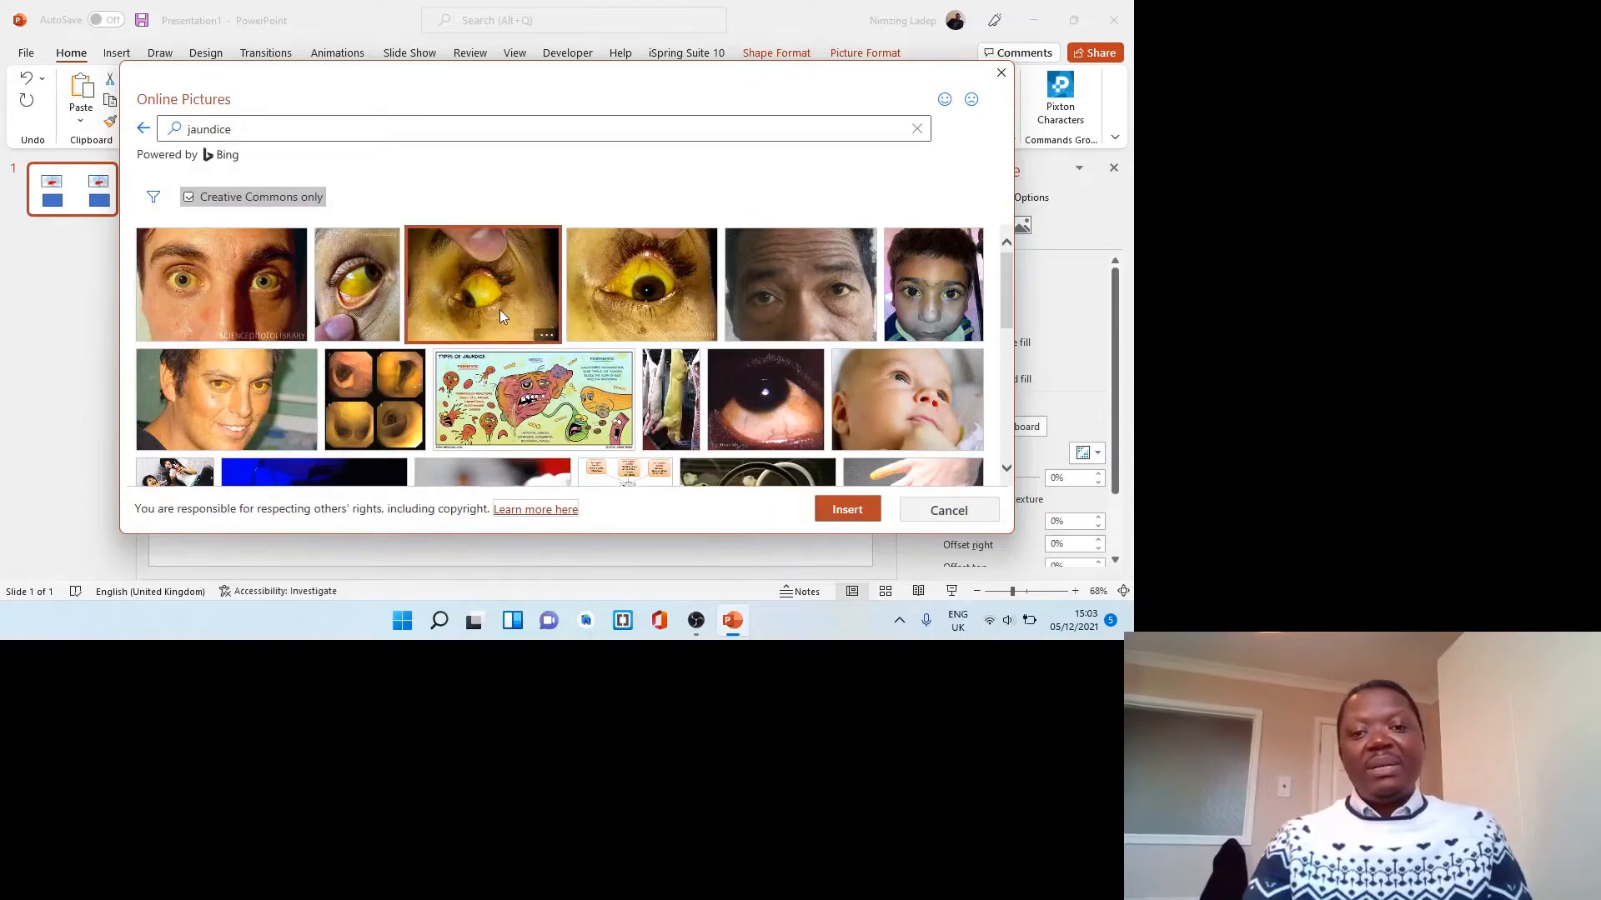
left_click(852, 513)
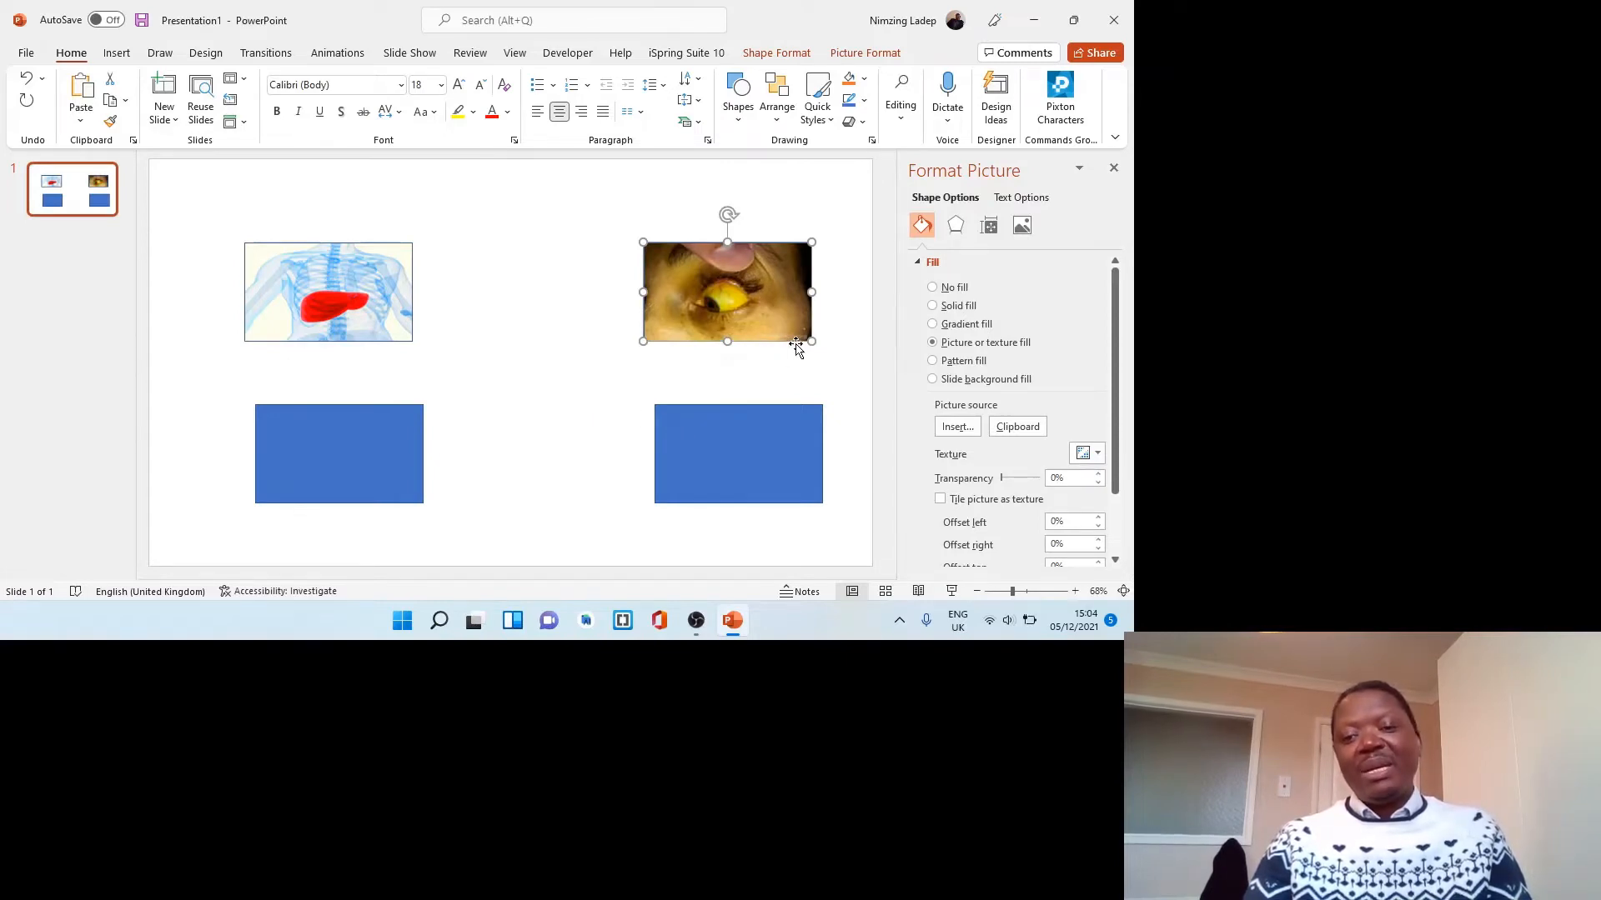
left_click(366, 447)
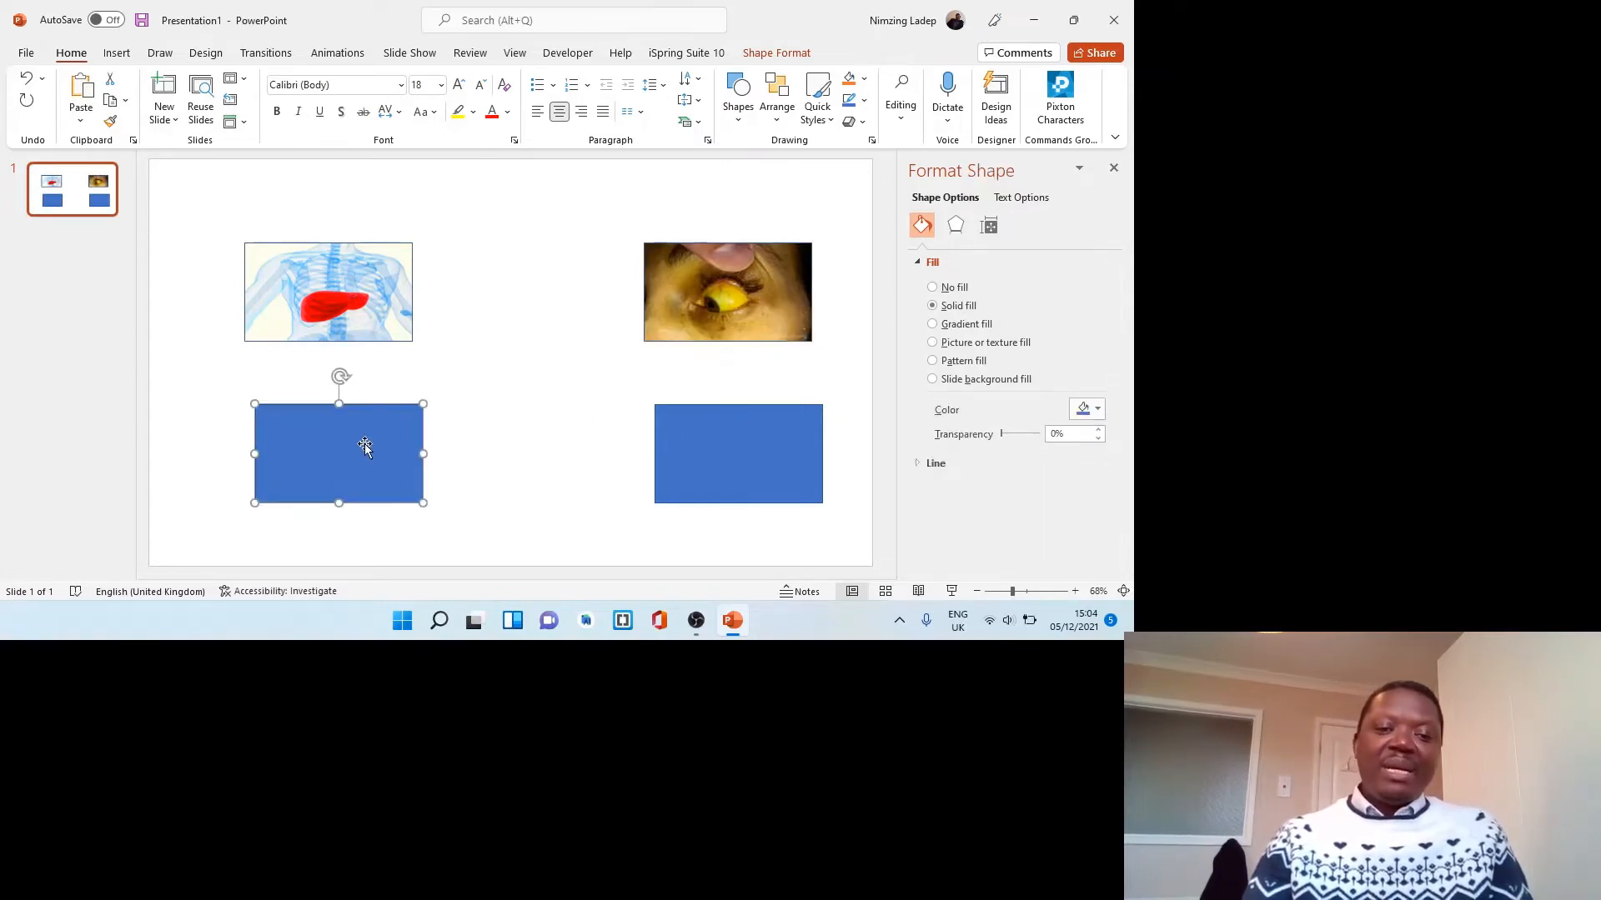
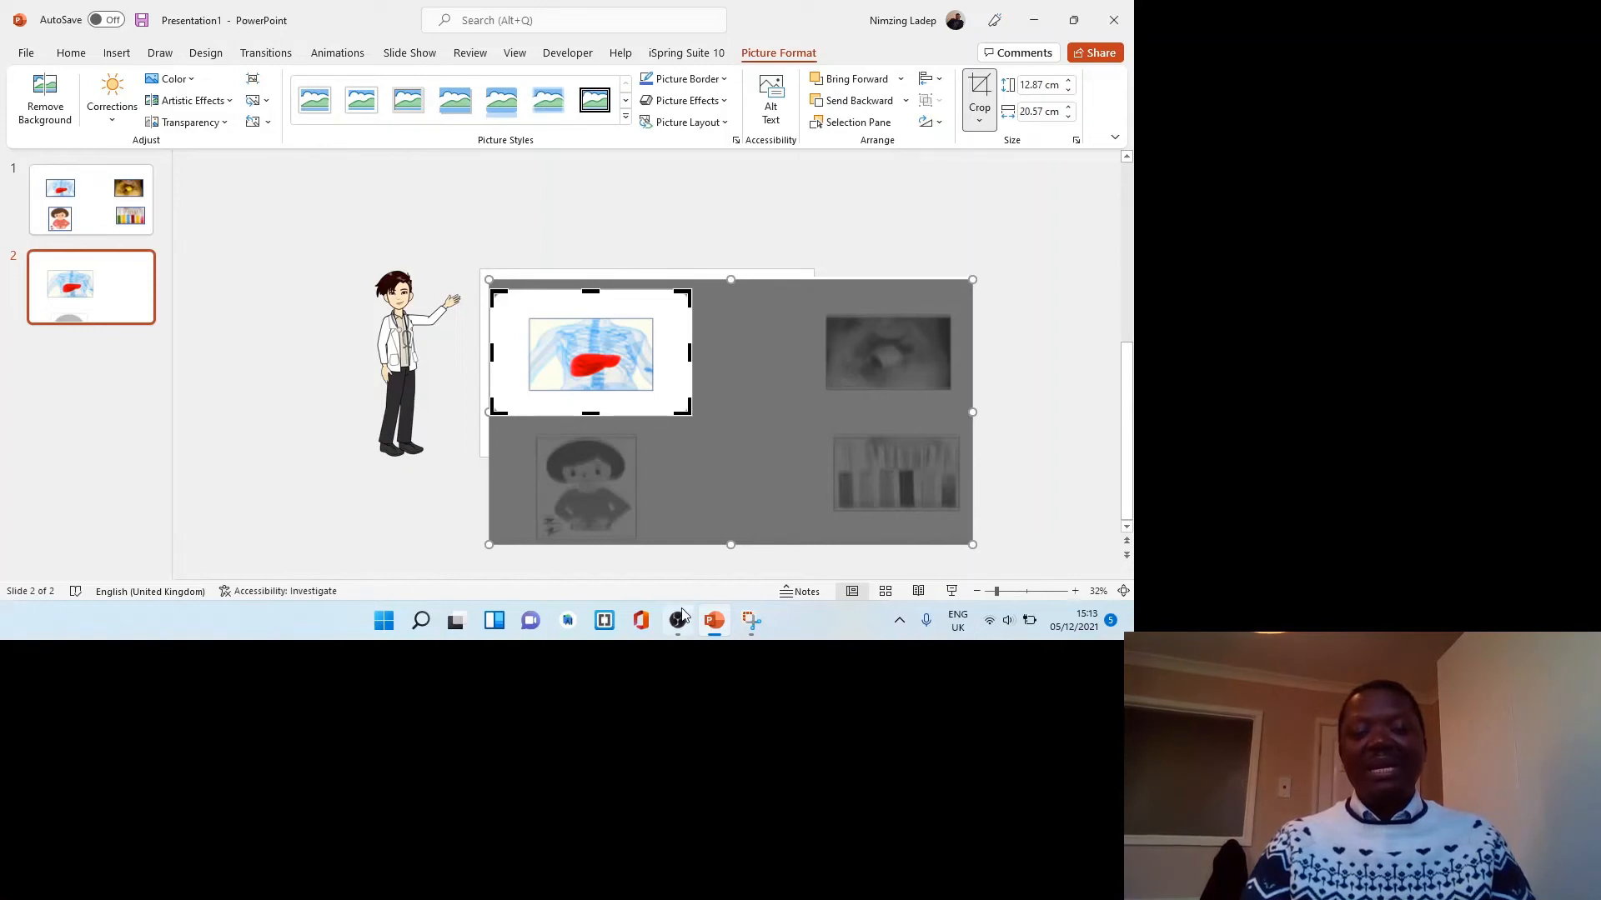
Switch from OBS to PowerPoint and review how the highlighted picture changes from slide 1 through slide 5
mouse_move(679, 629)
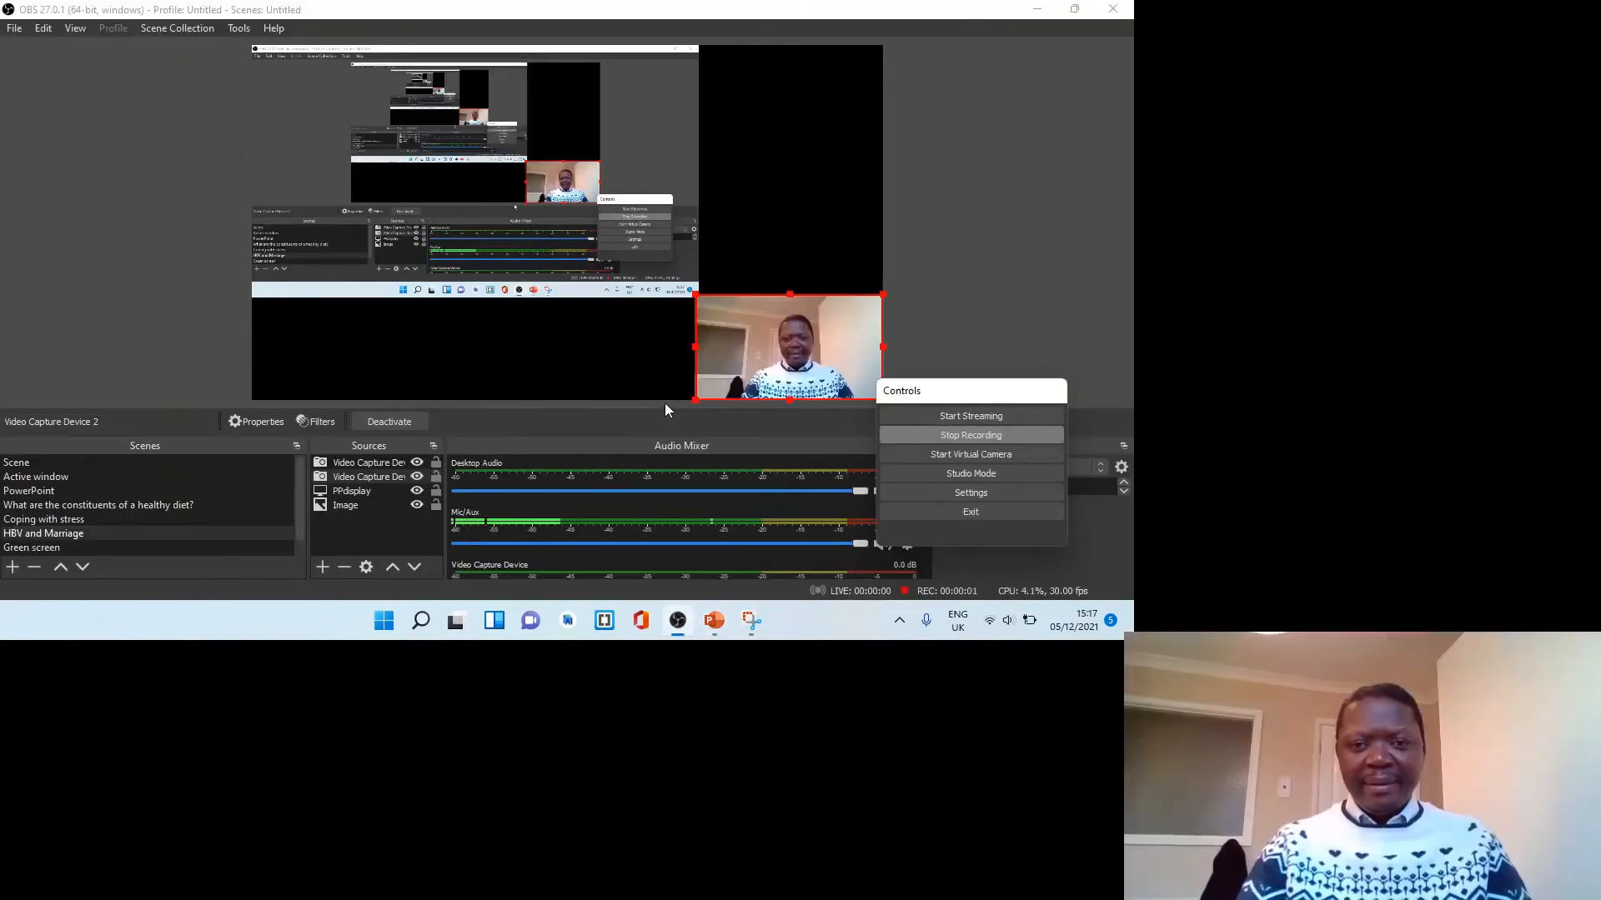
left_click(714, 620)
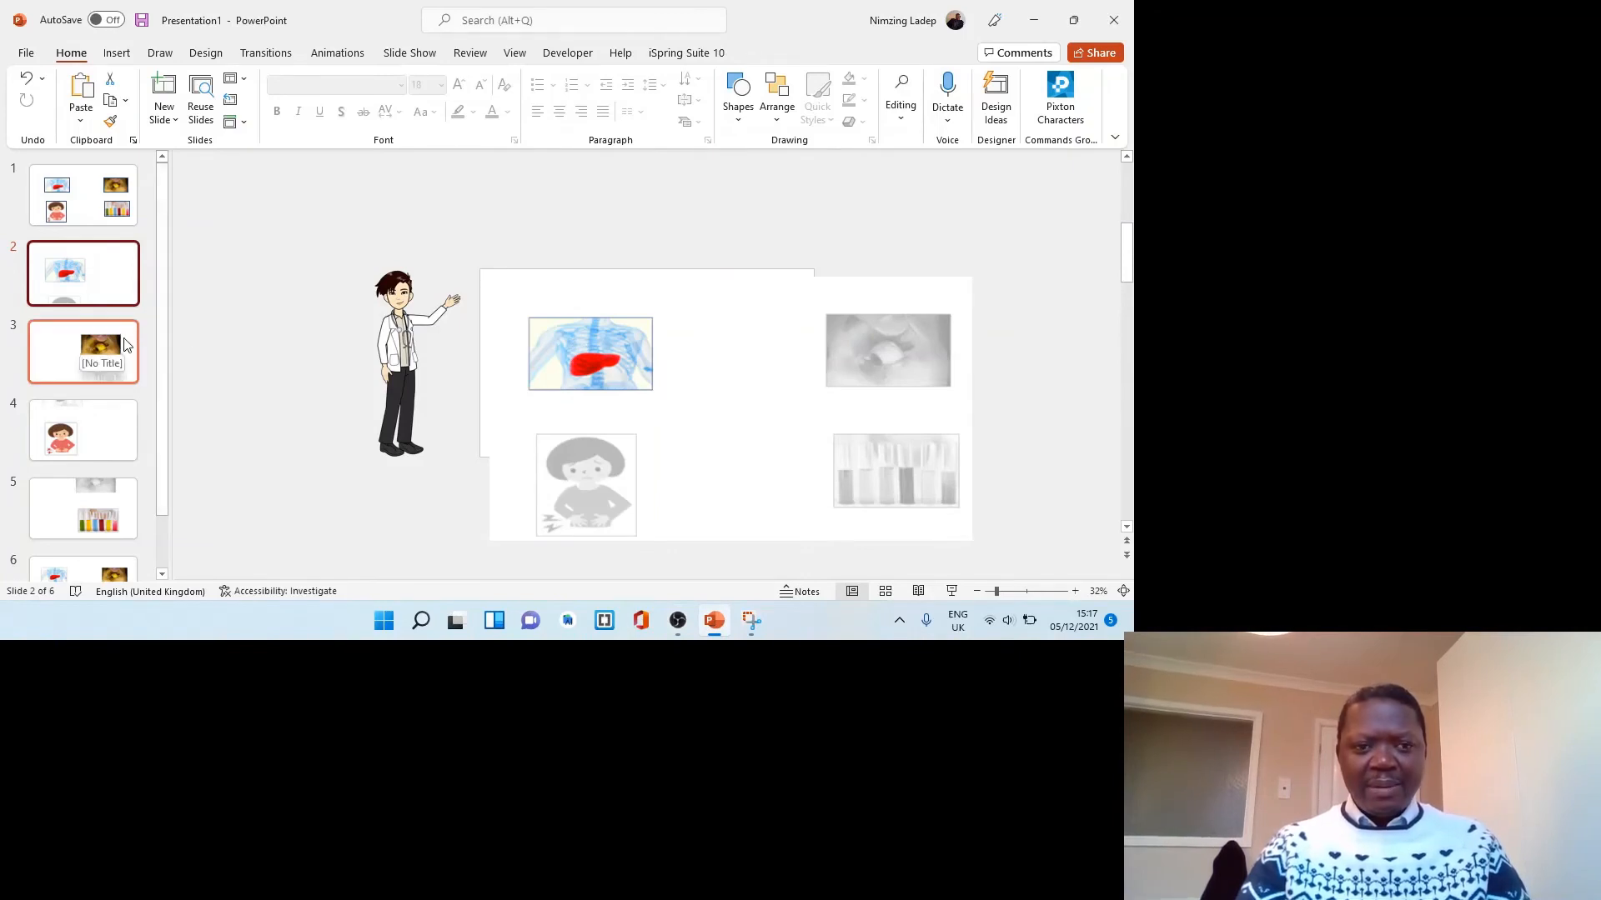
scroll(113, 376, "down", 2)
scroll(113, 375, "up", 2)
left_click(89, 350)
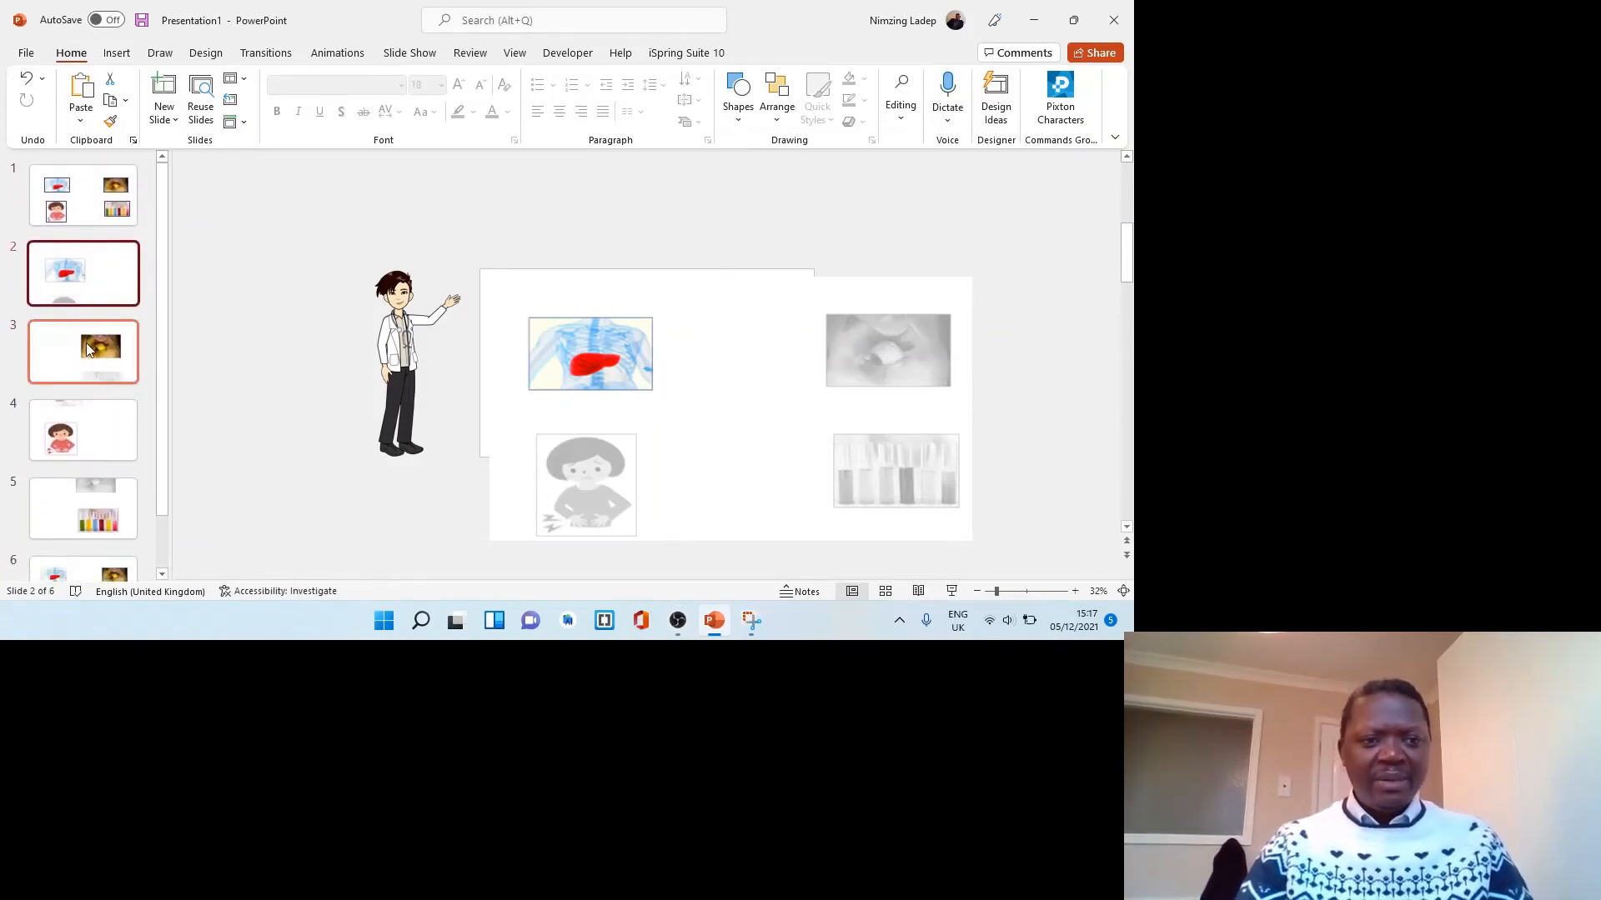
key("Down")
key("Down")
key("Down")
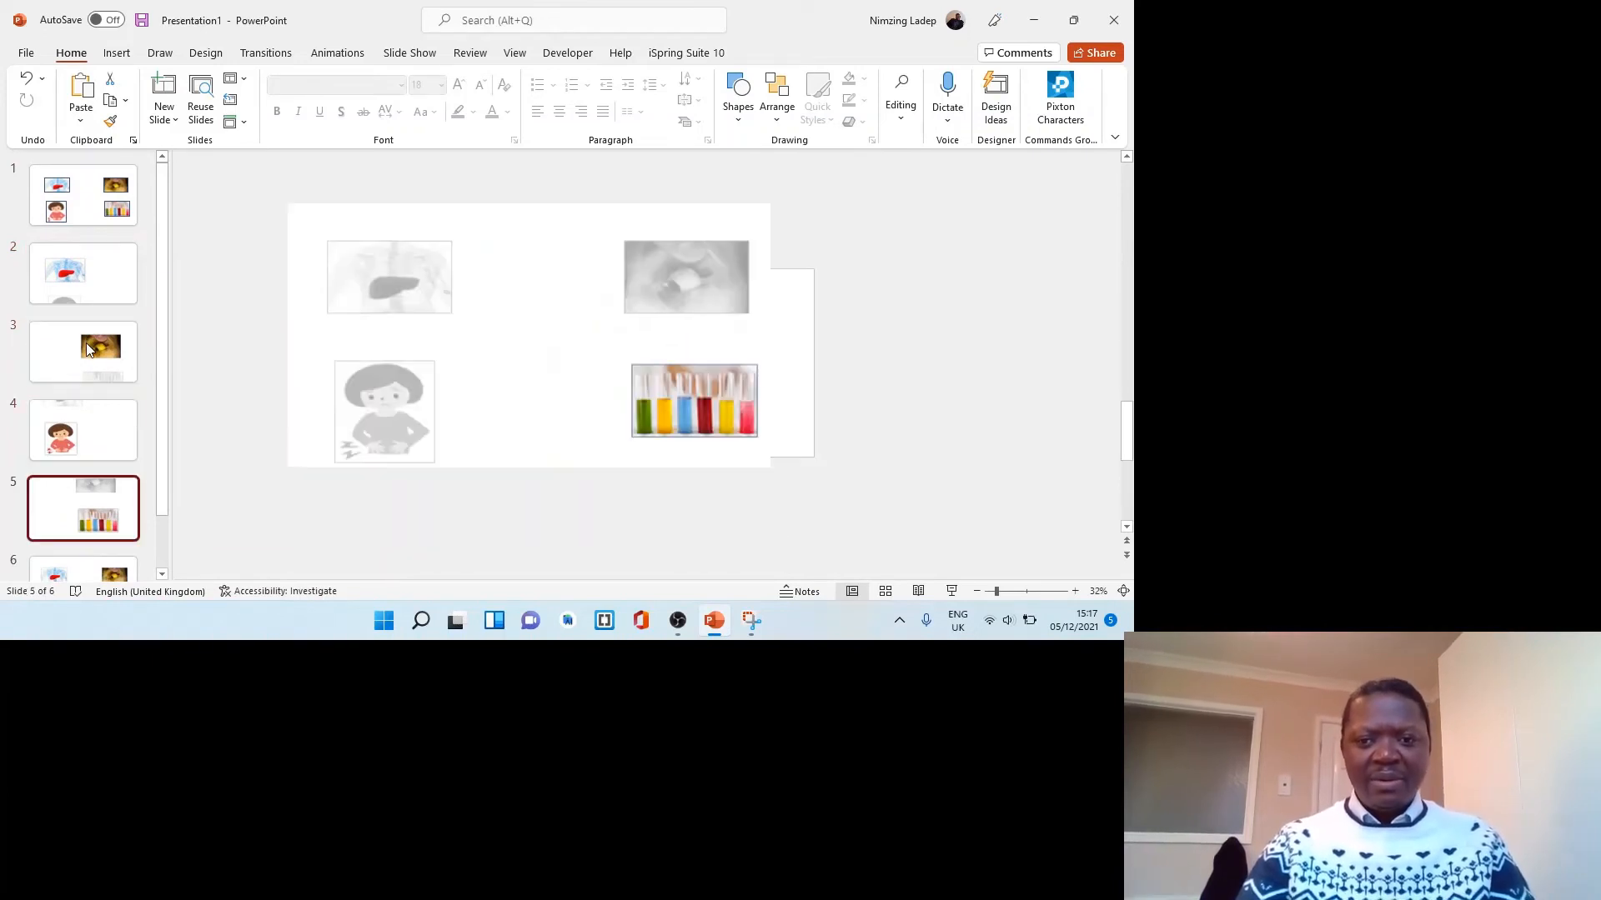
key("Up")
key("Up")
key("Up")
key("Up")
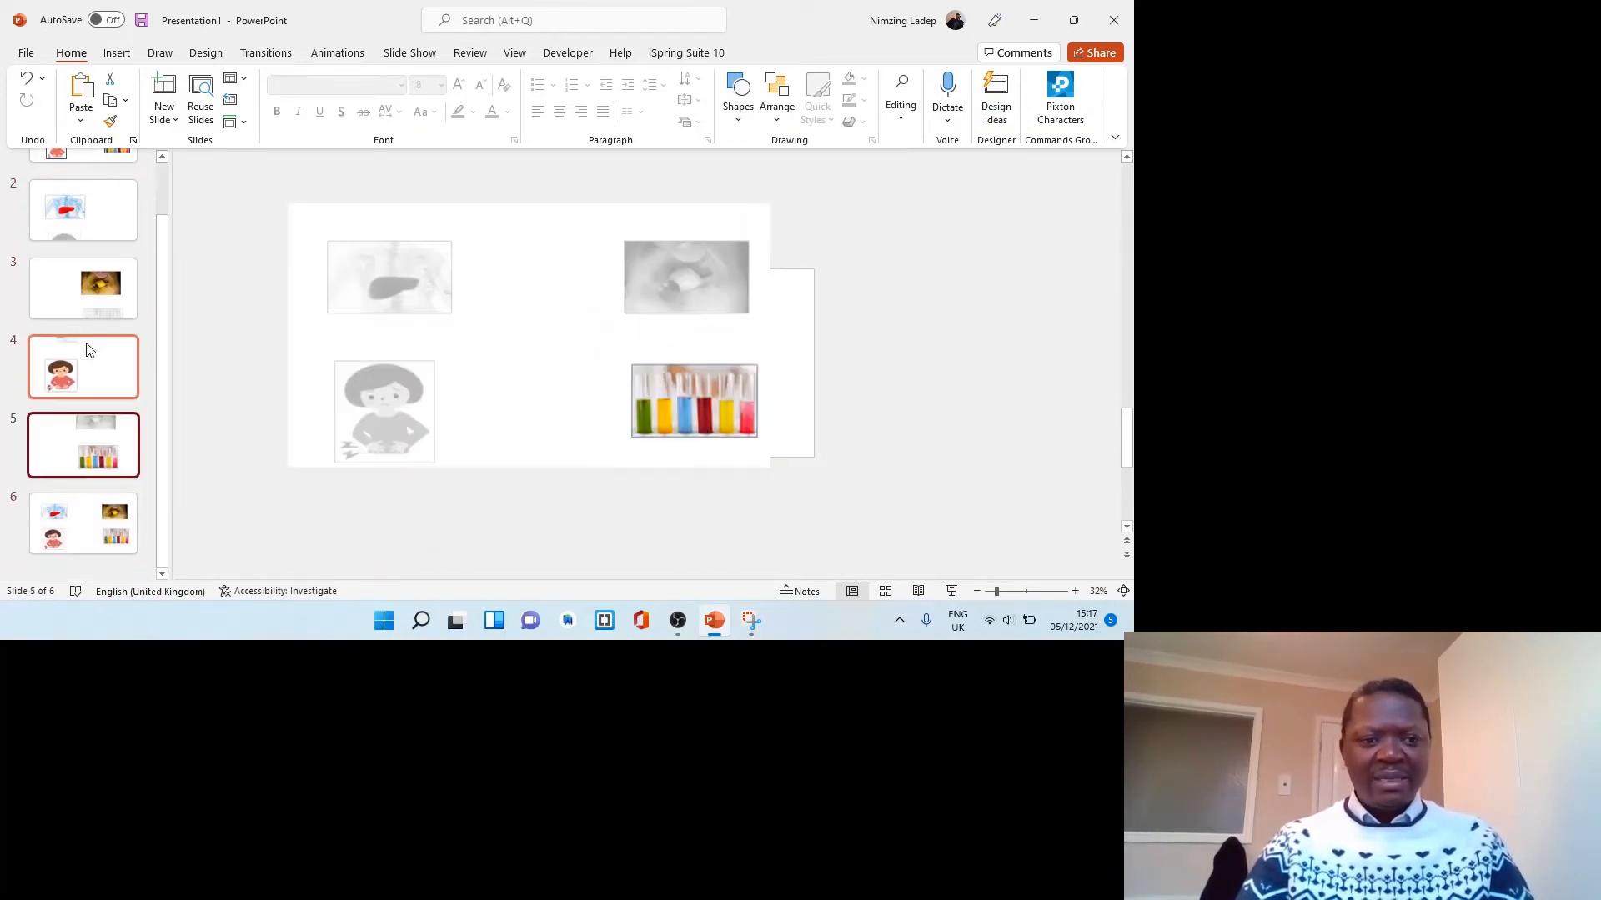
key("Up")
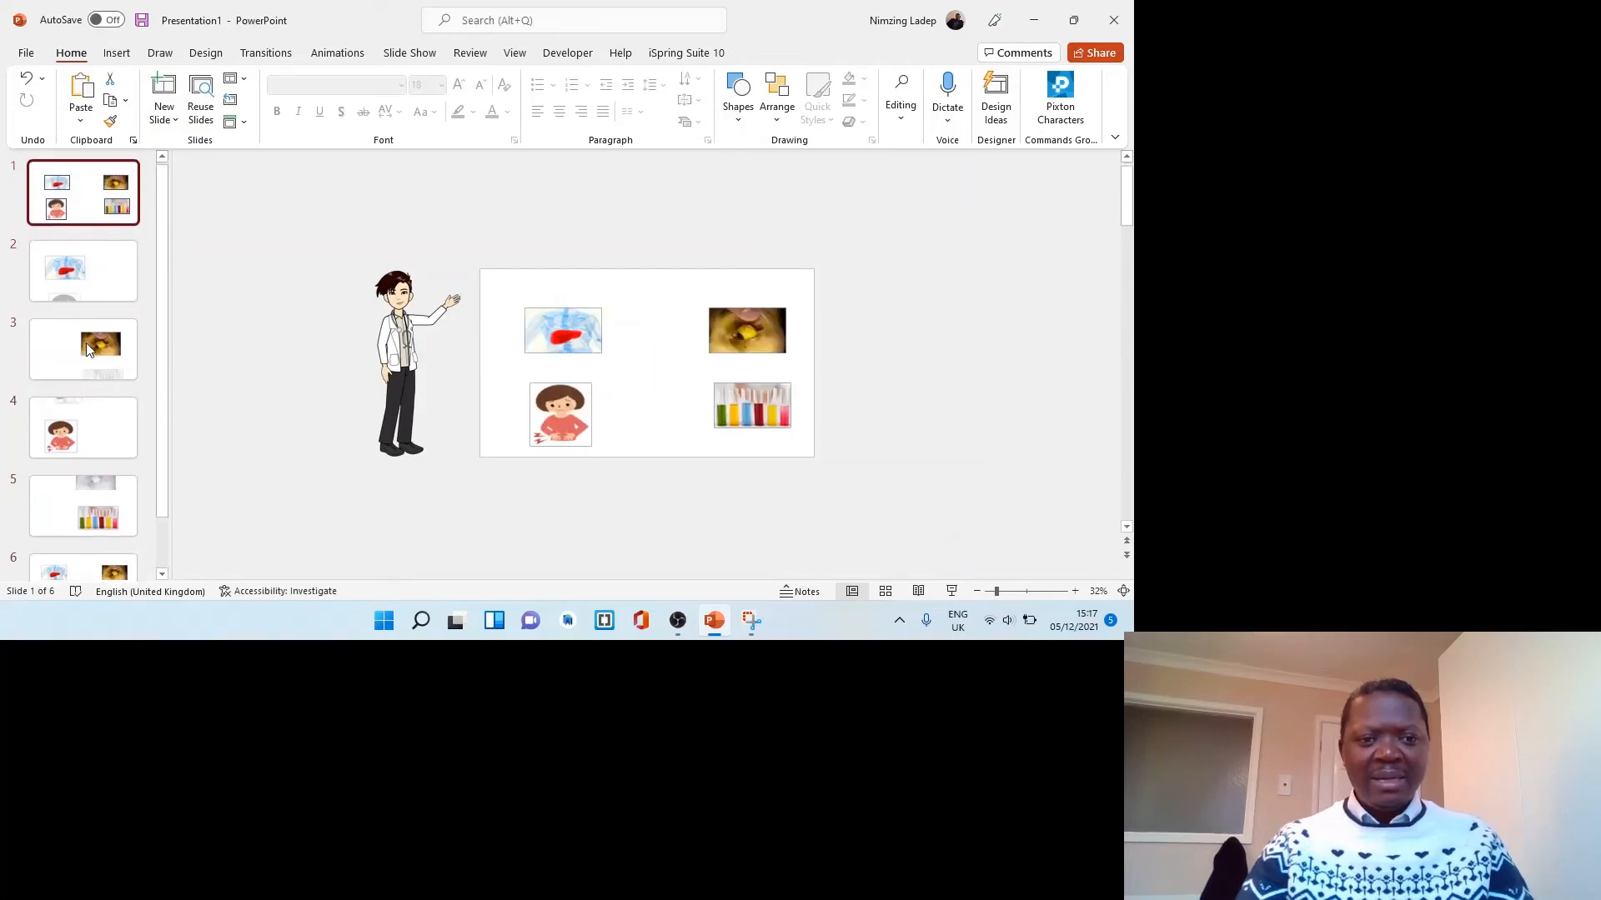
key("Down")
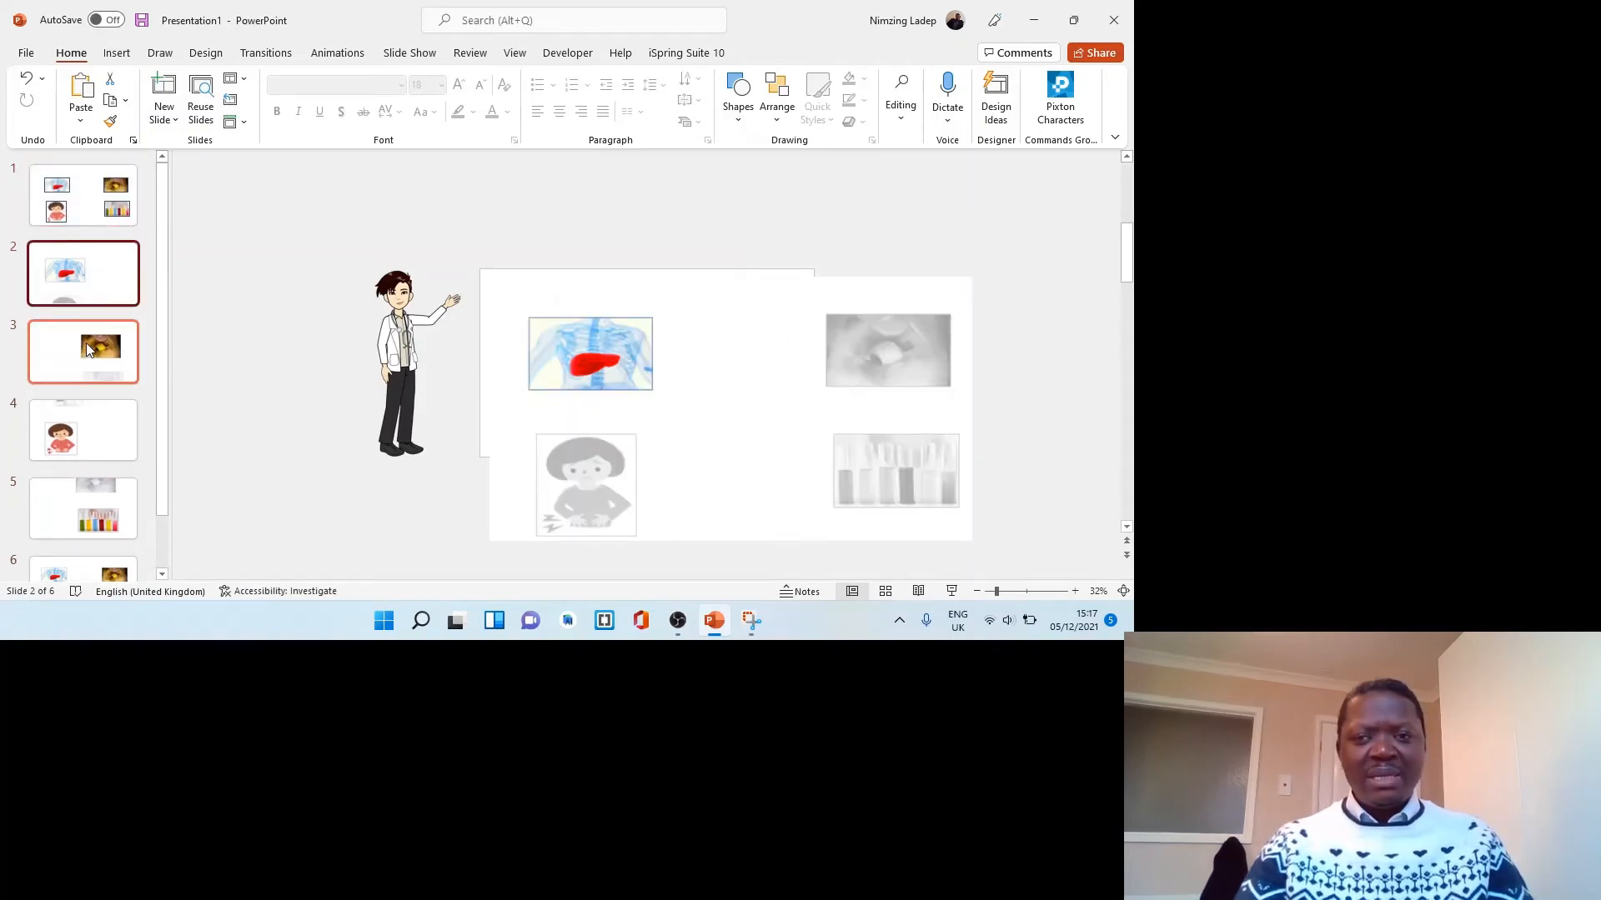
key("Up")
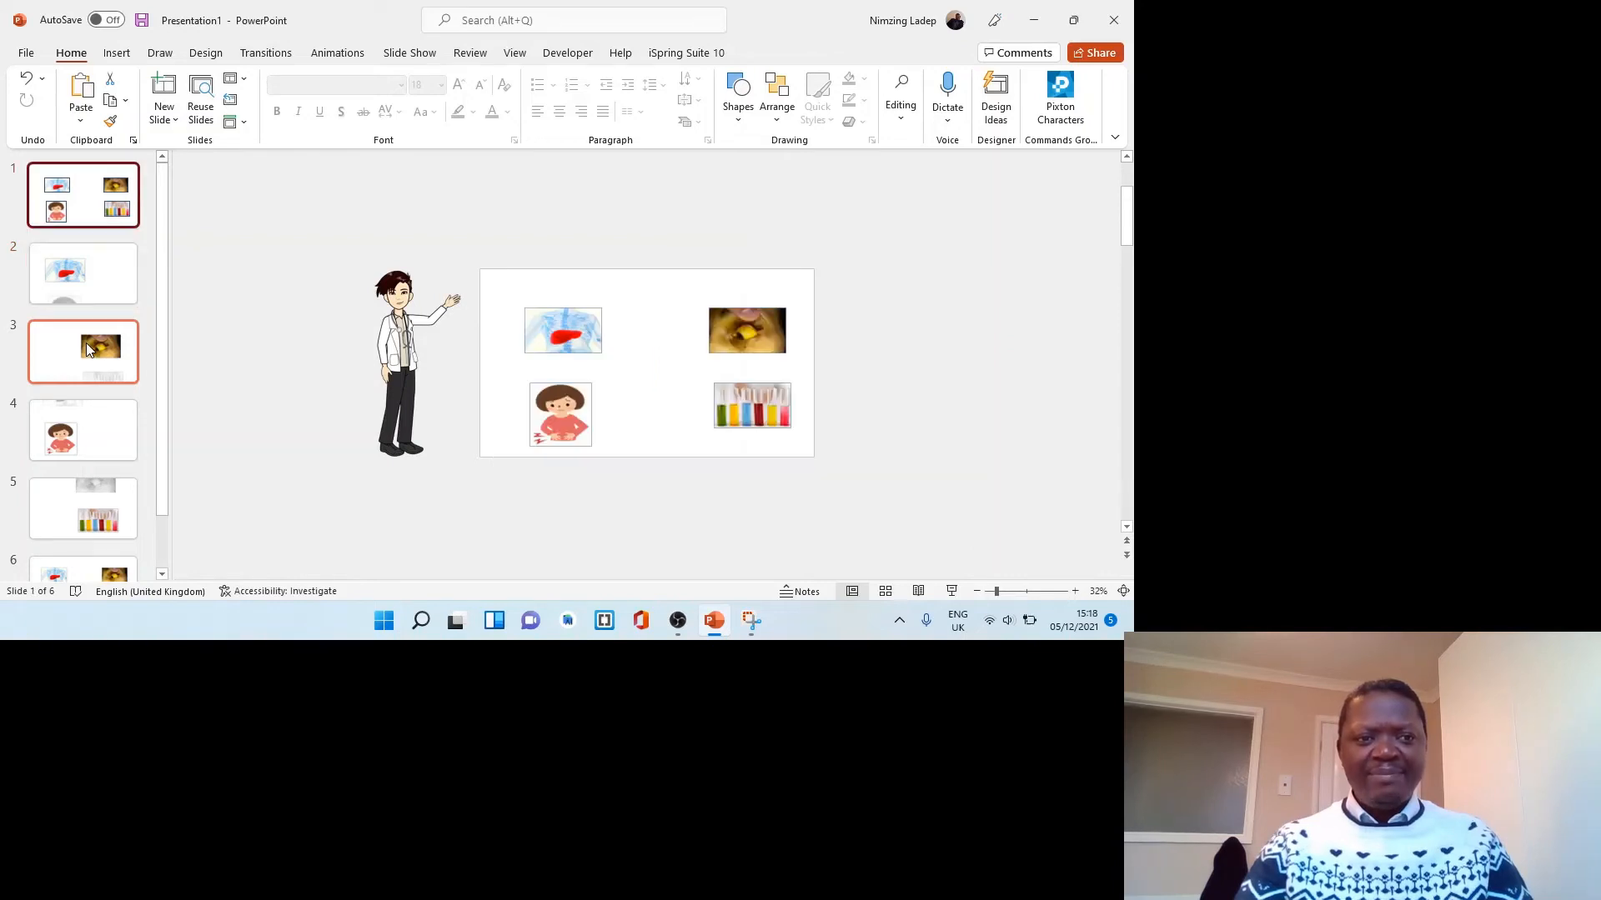
Apply the Morph transition to slide 2, with the enlarged liver picture, and set its duration to 00.50
left_click(78, 267)
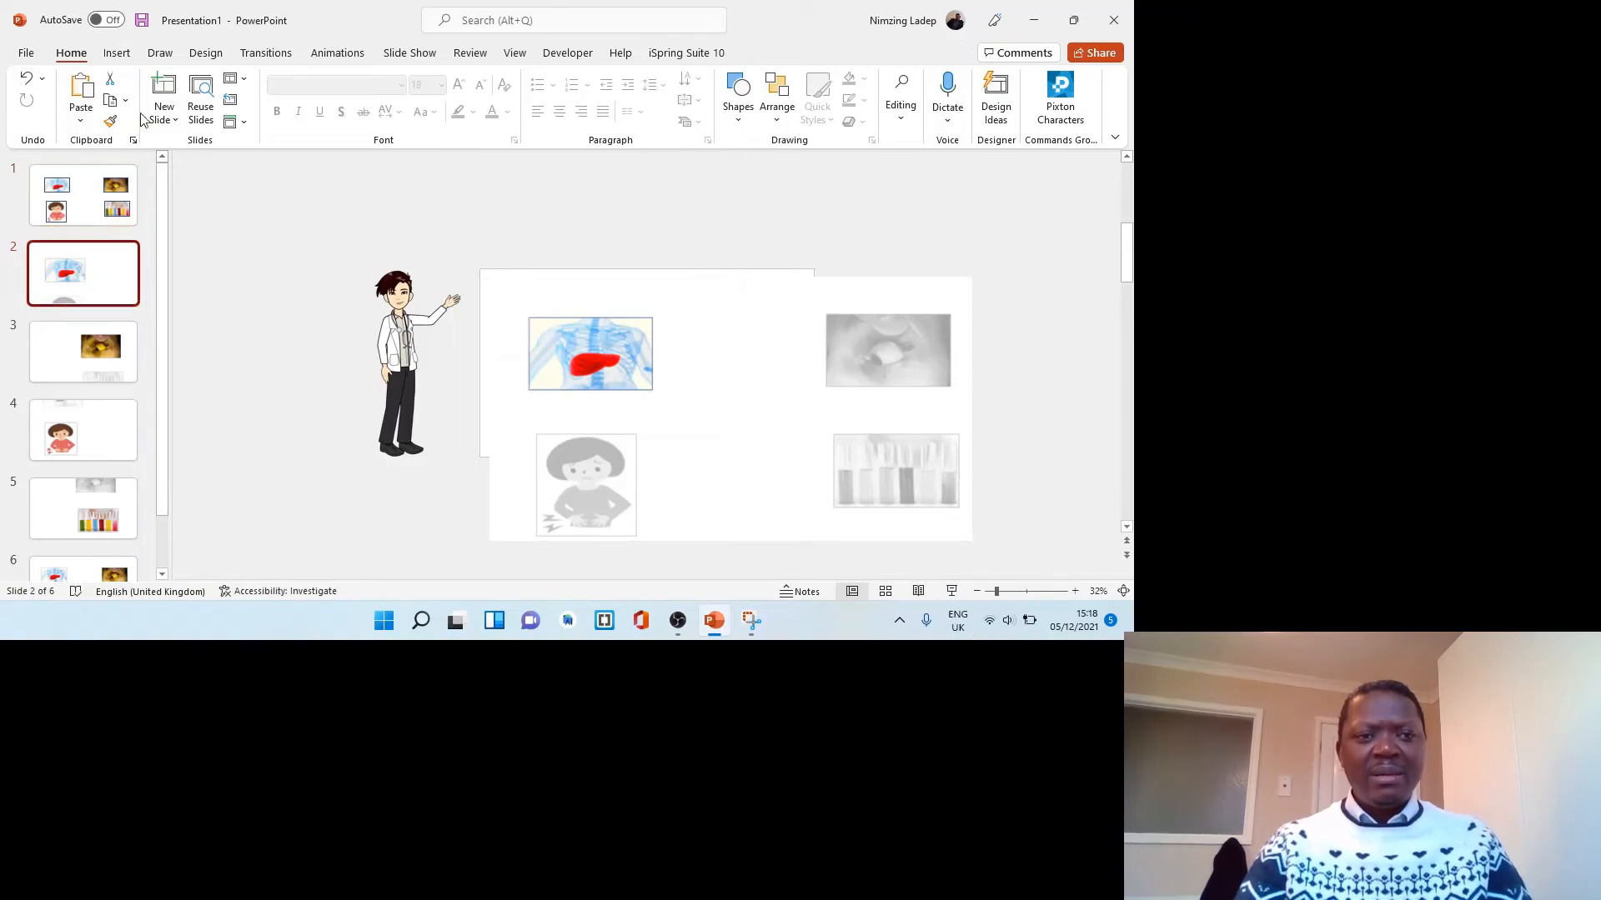
left_click(269, 53)
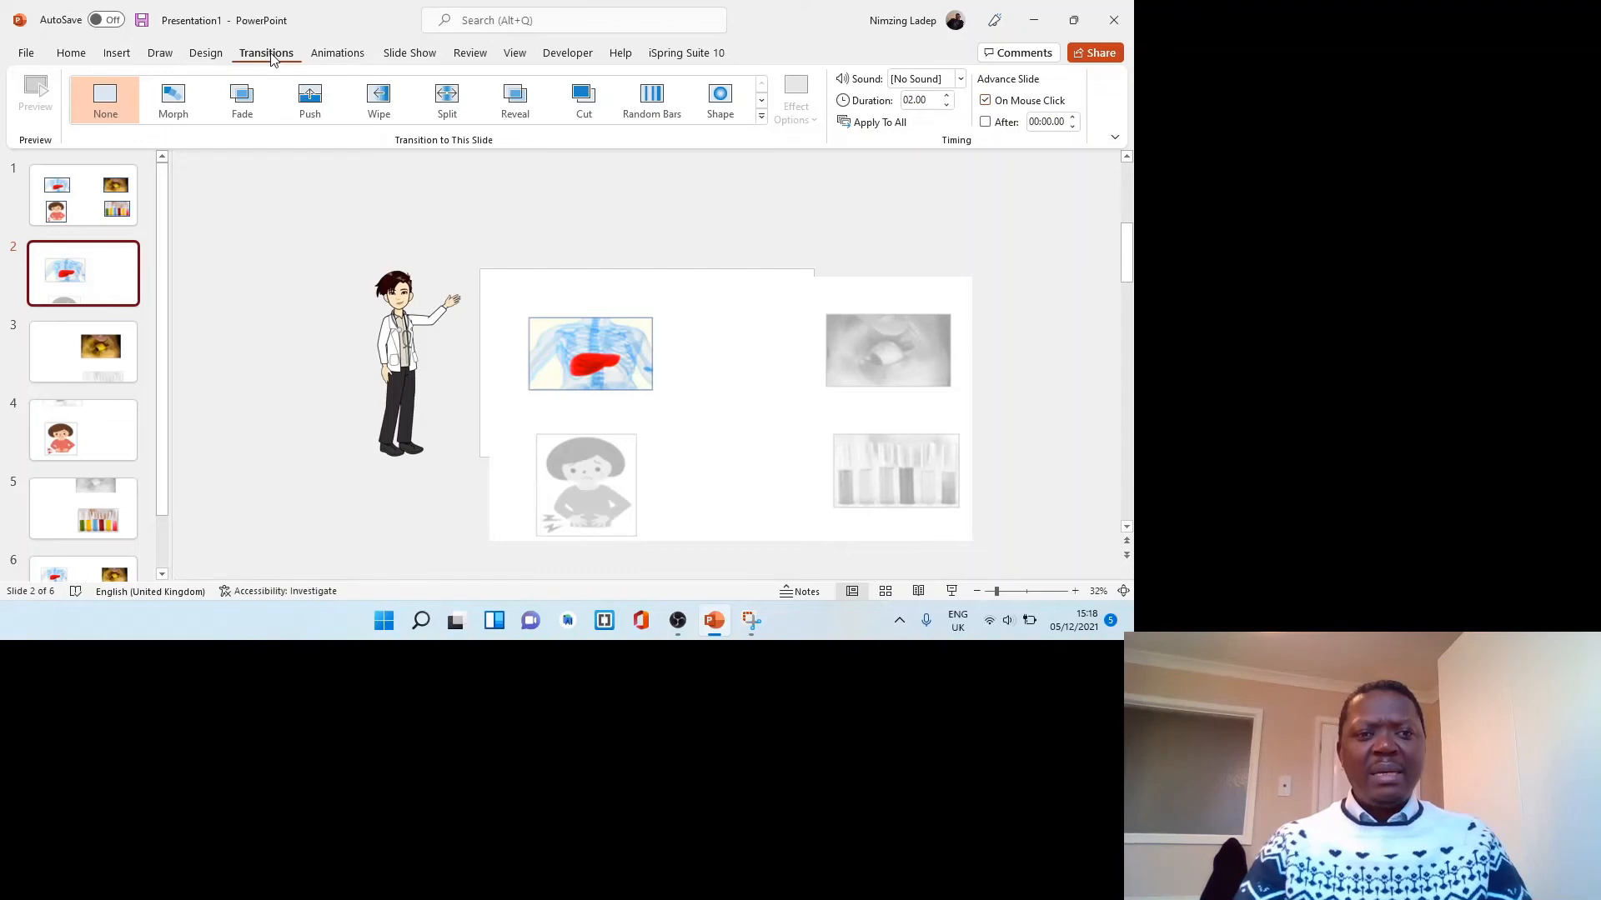
left_click(172, 102)
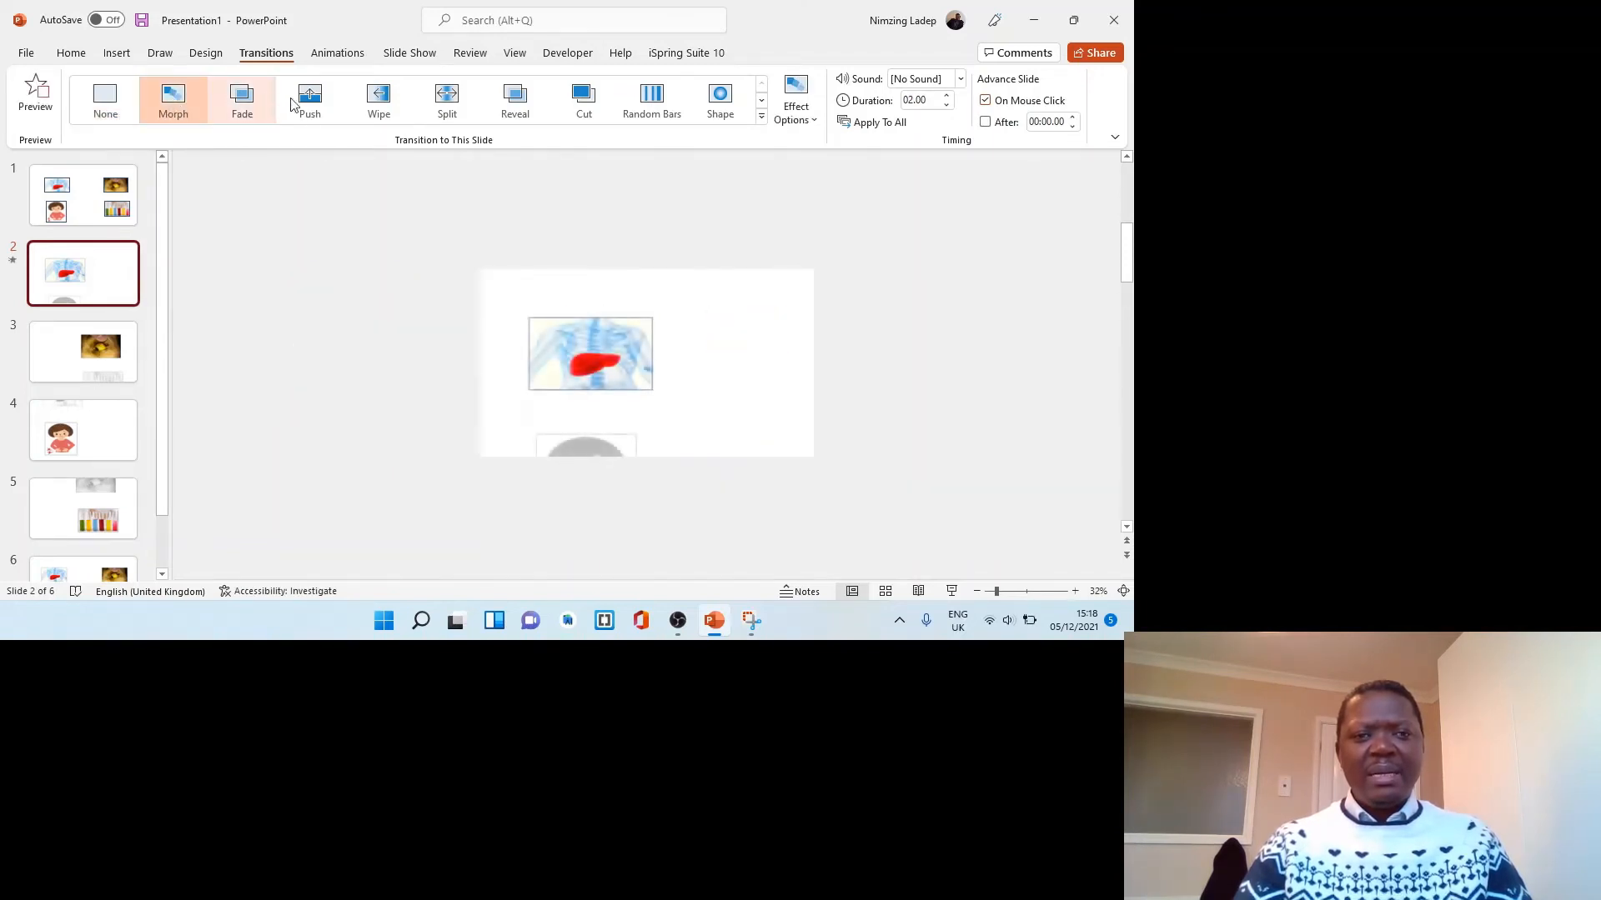
left_click(948, 106)
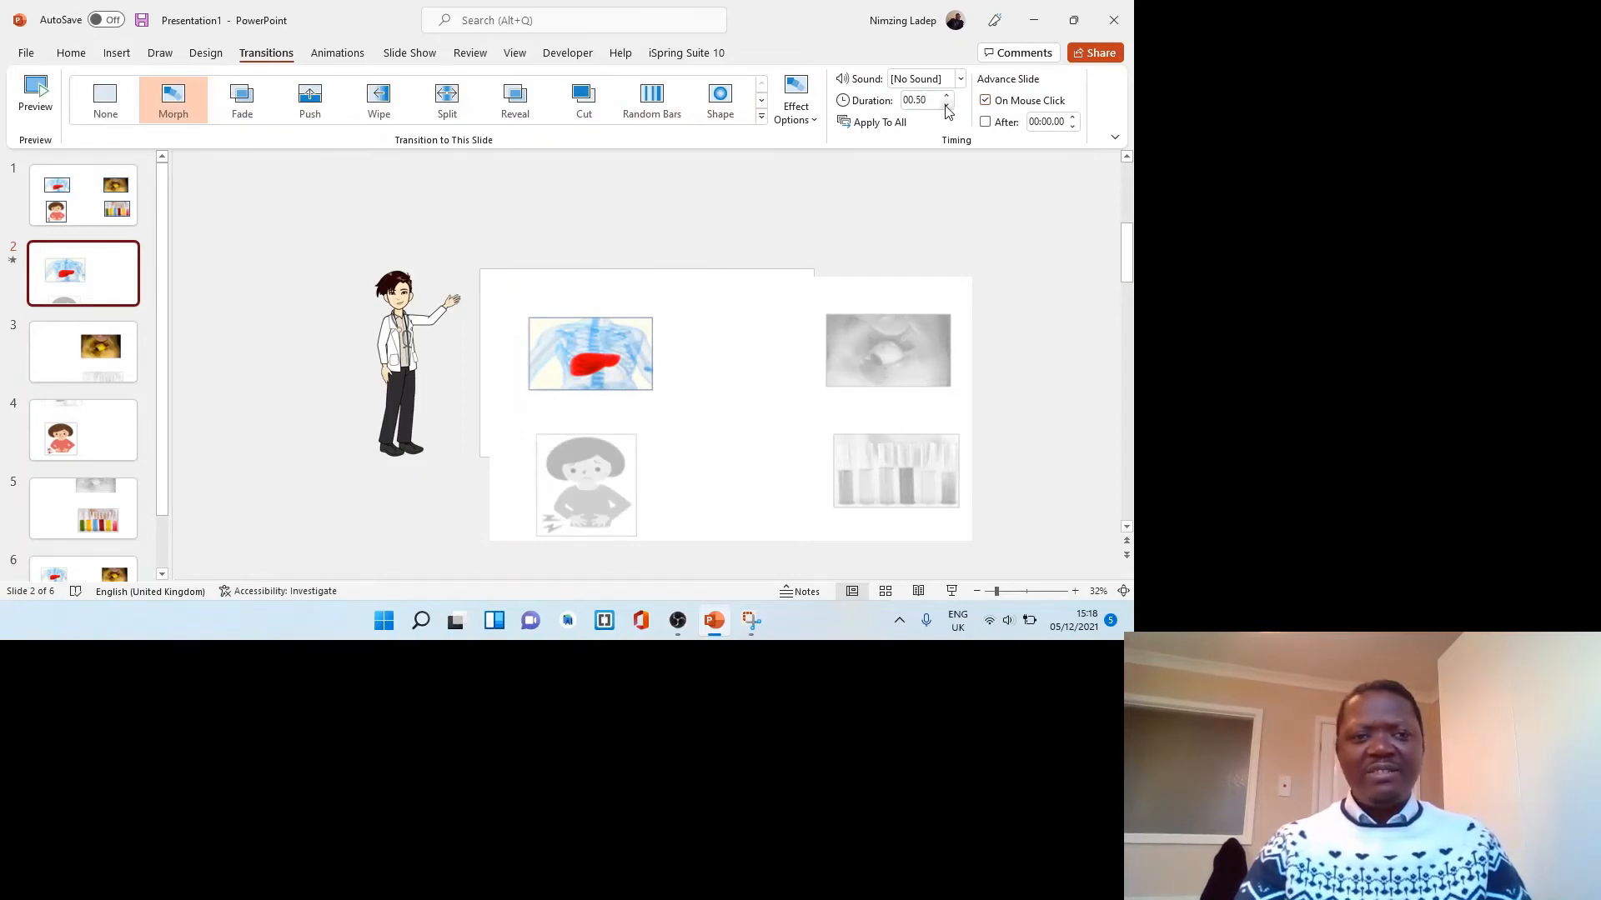
Give slide 3, with the yellow eye highlighted, a Morph transition with a duration of 00.50
left_click(100, 361)
left_click(173, 101)
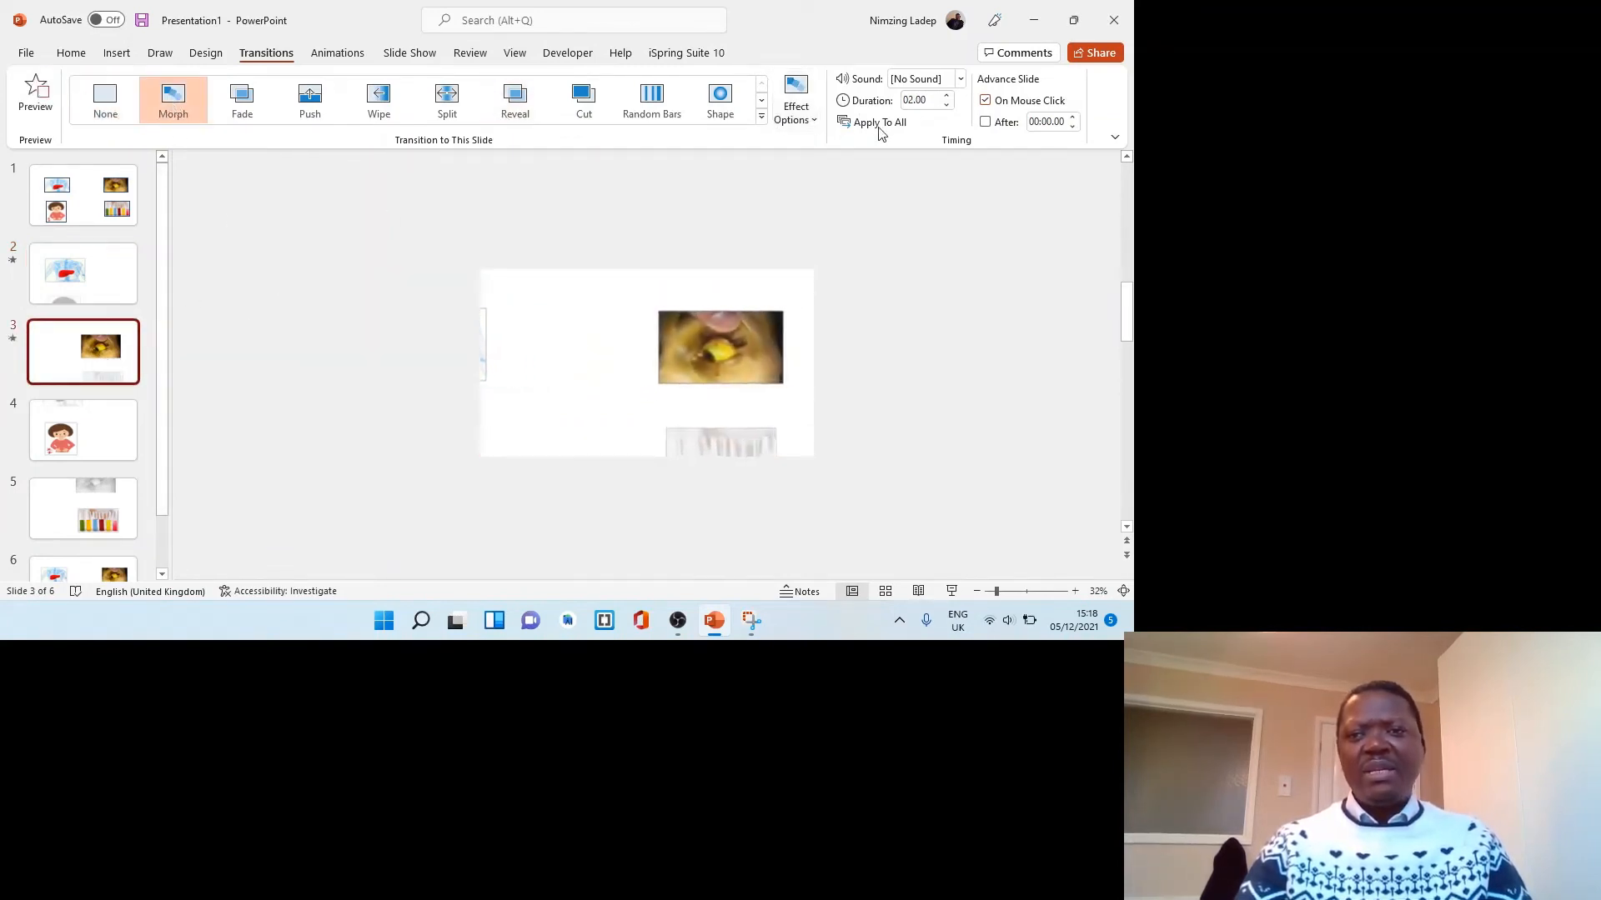
left_click(947, 105)
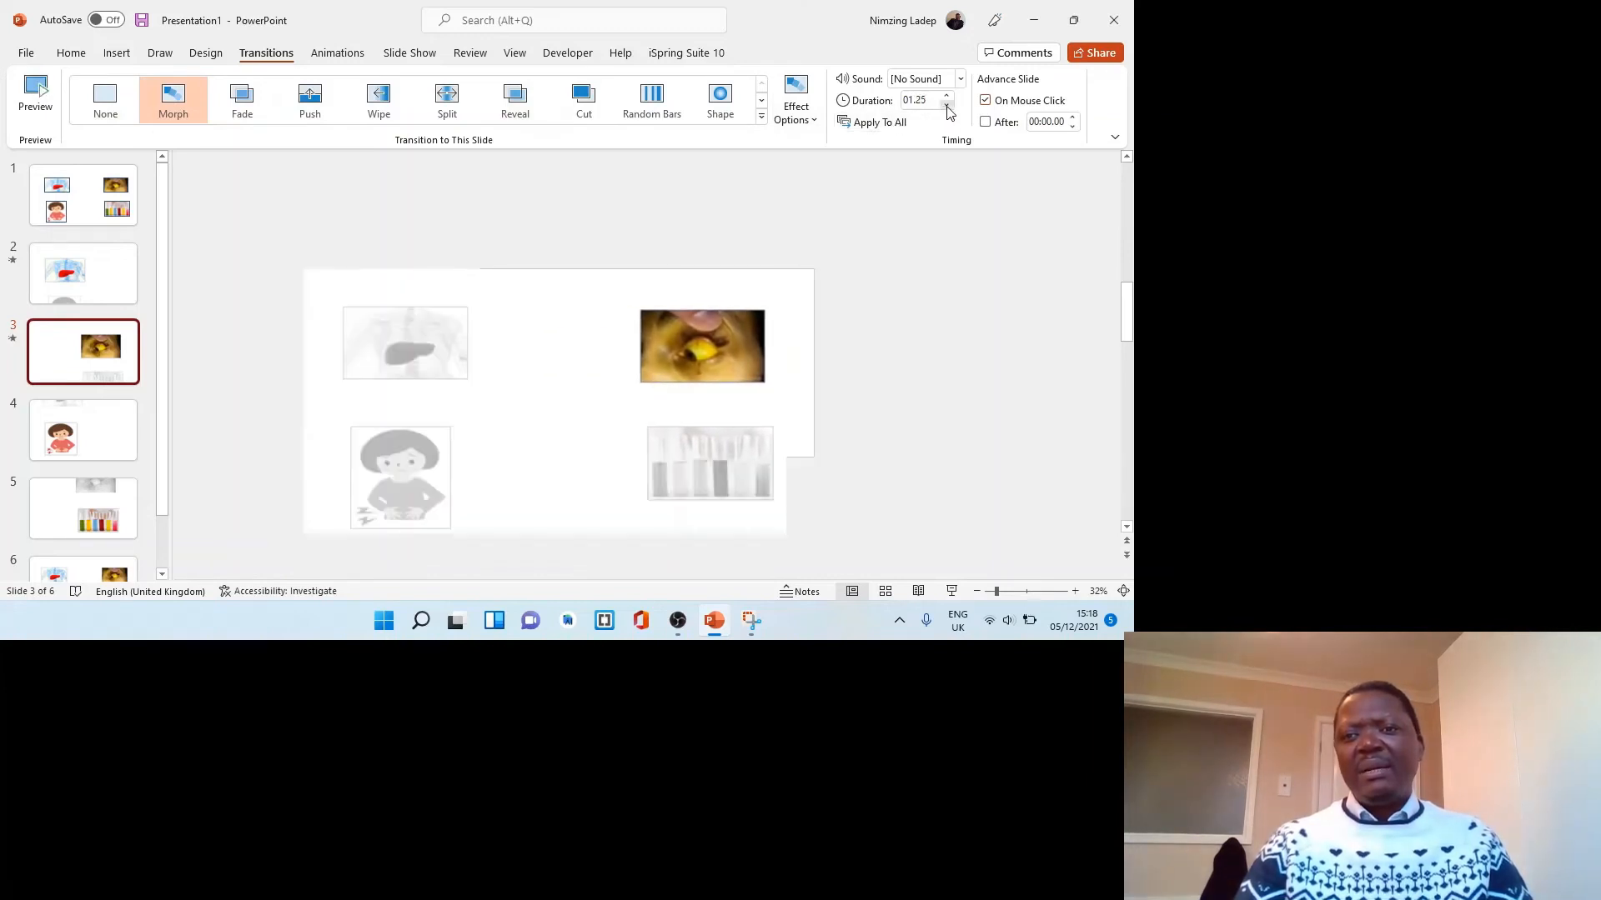
left_click(947, 106)
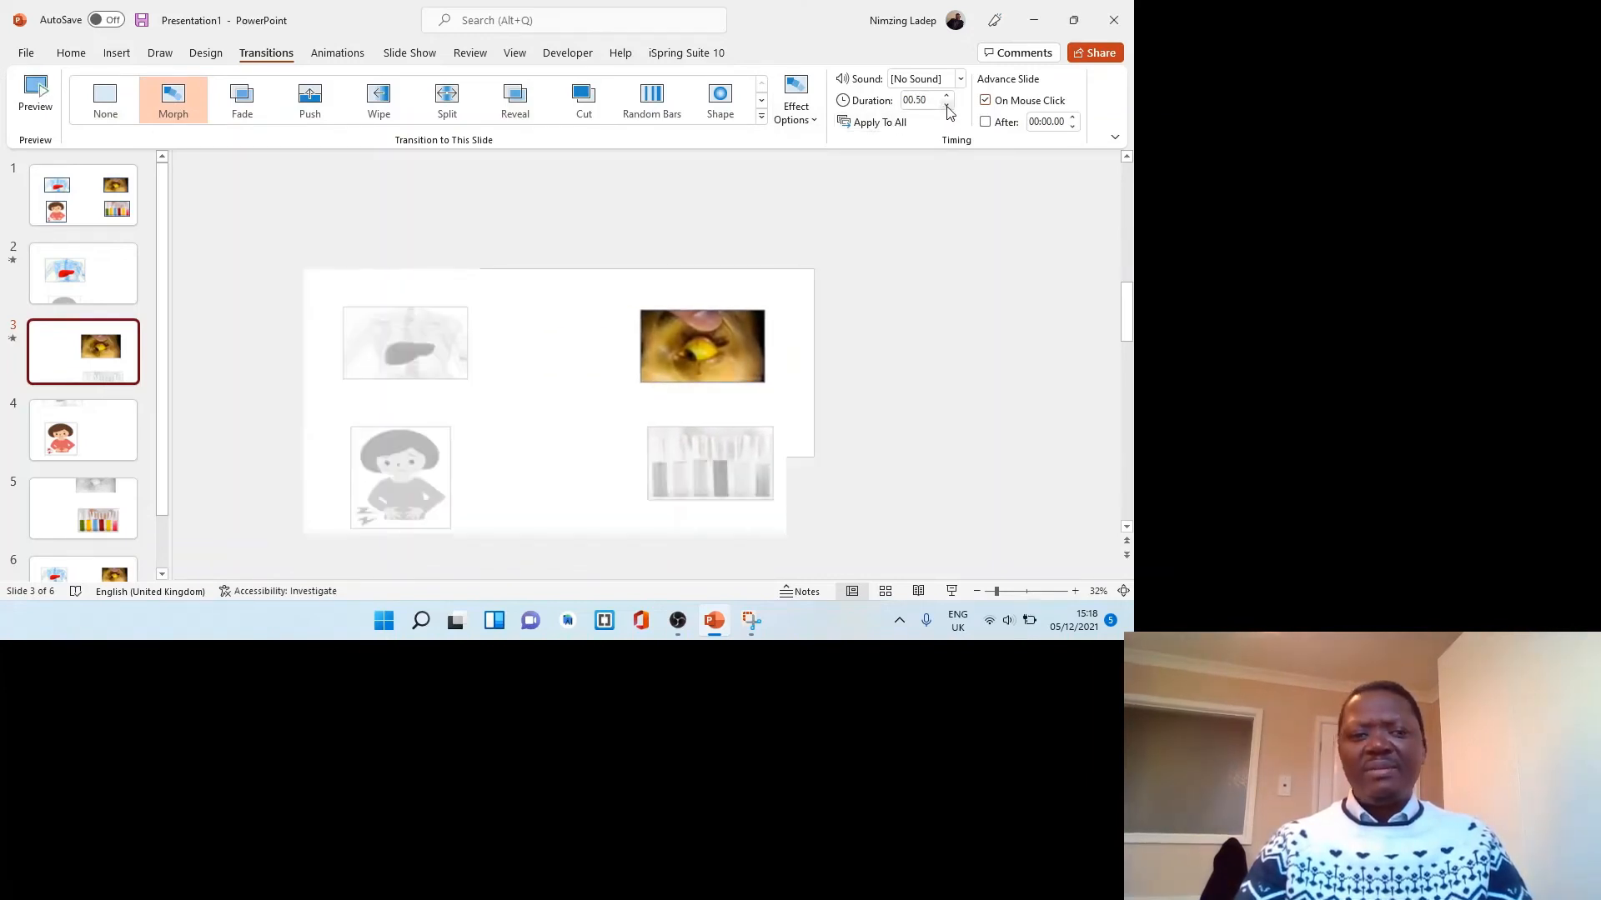
Give slide 4, with the girl holding her stomach, a Morph transition lasting 00.50
left_click(83, 430)
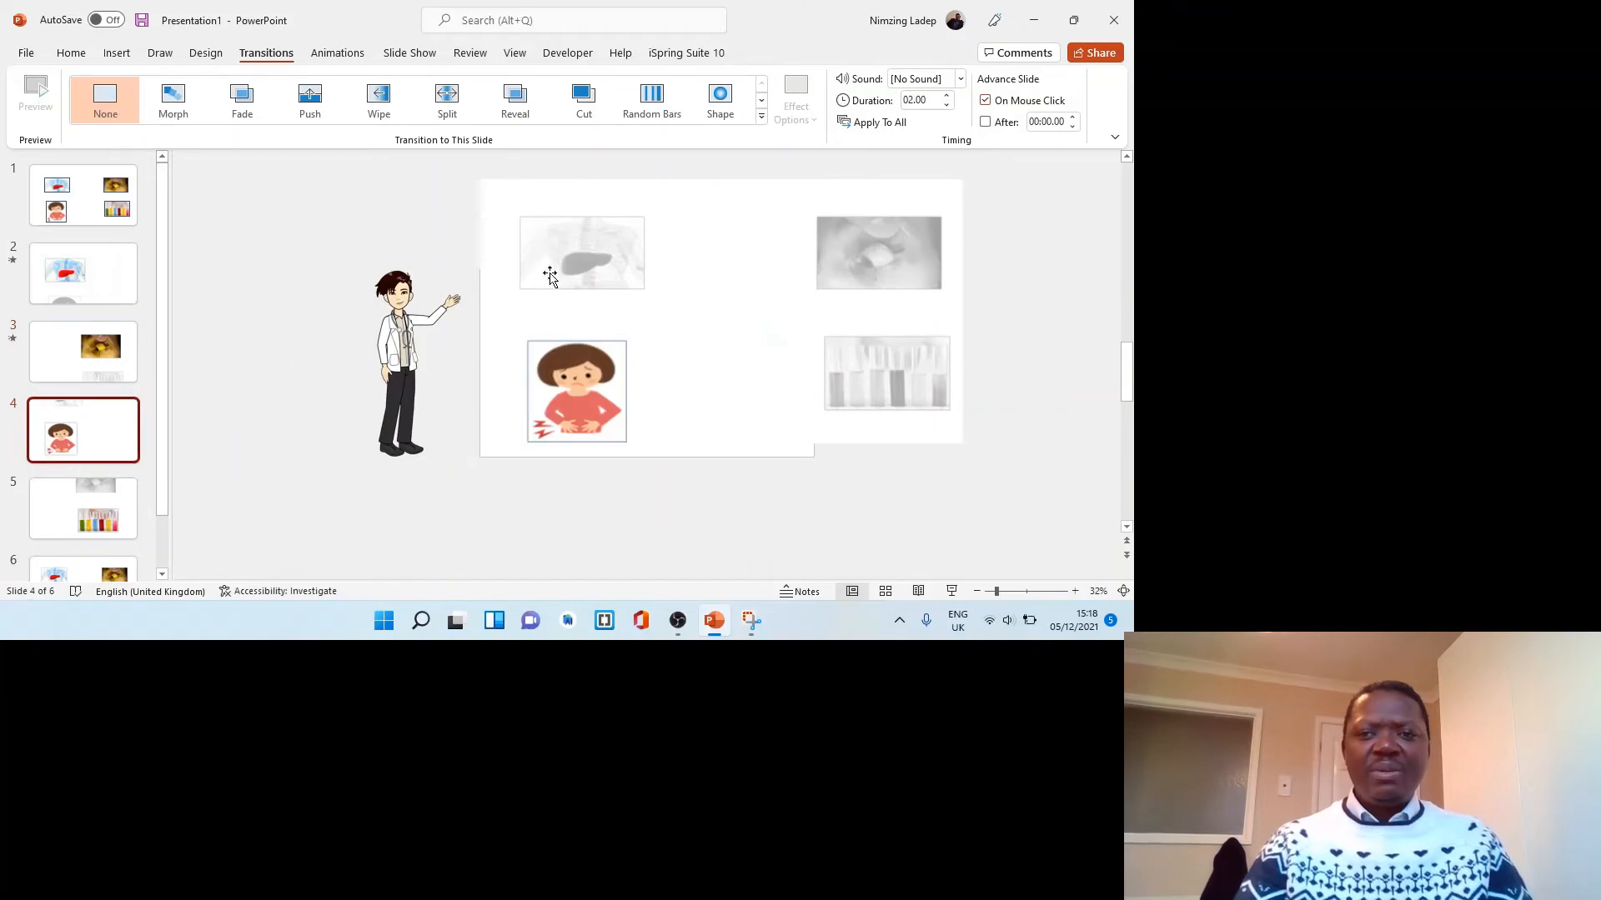
left_click(198, 113)
left_click(946, 106)
left_click(947, 106)
left_click(946, 106)
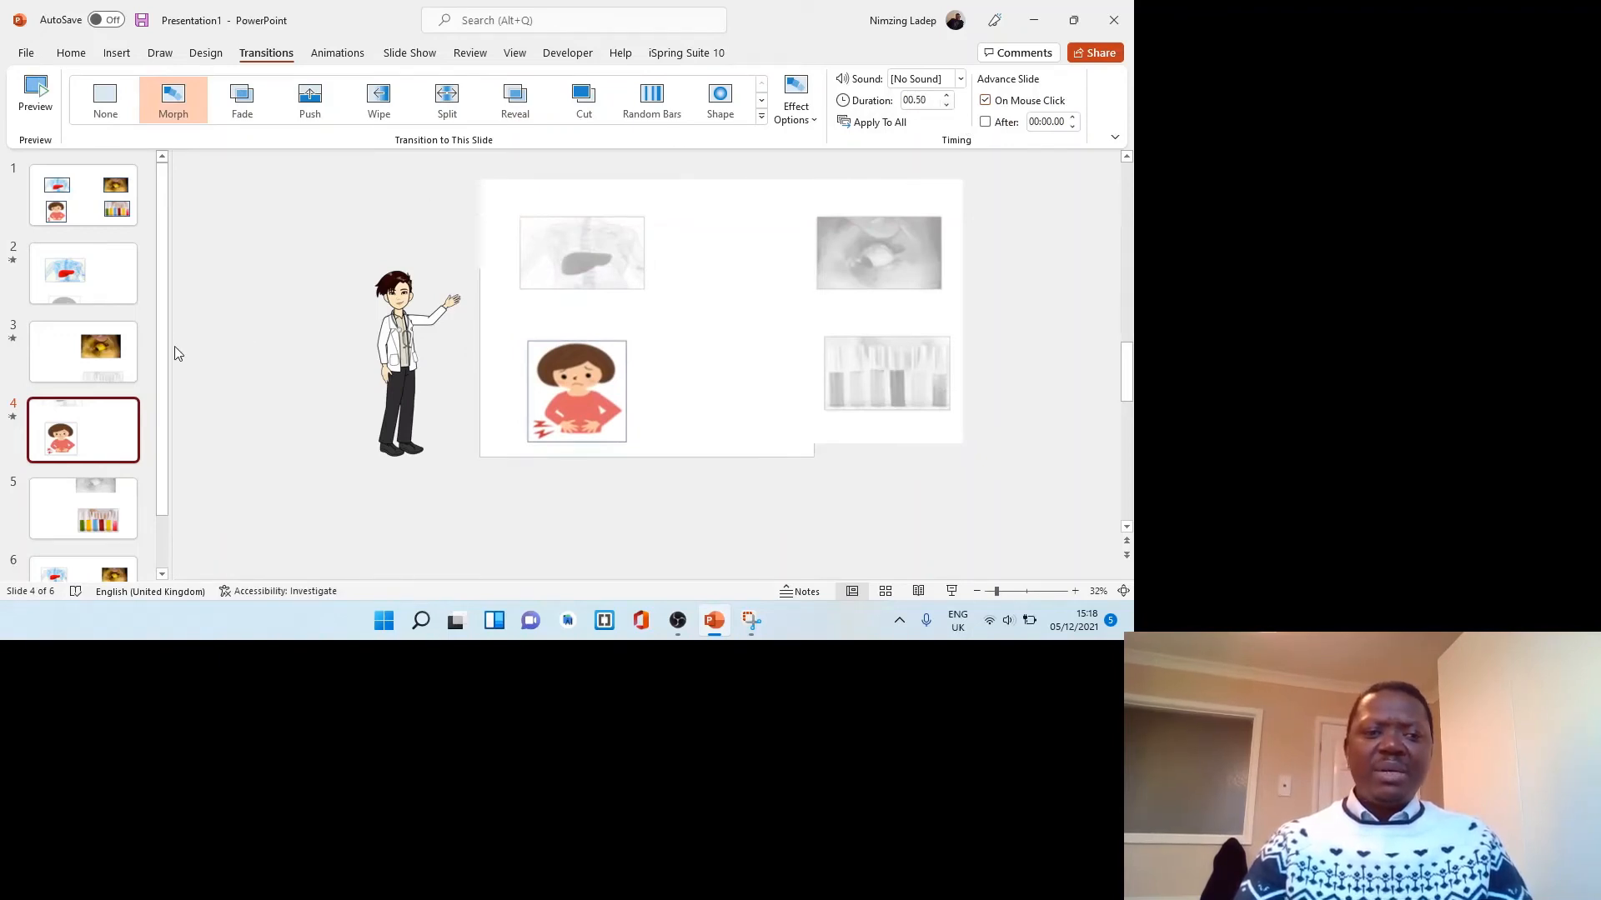
Apply Morph to slide 5, with the coloured test tubes, and shorten the transition duration to 00.50
left_click_drag(160, 346, 169, 442)
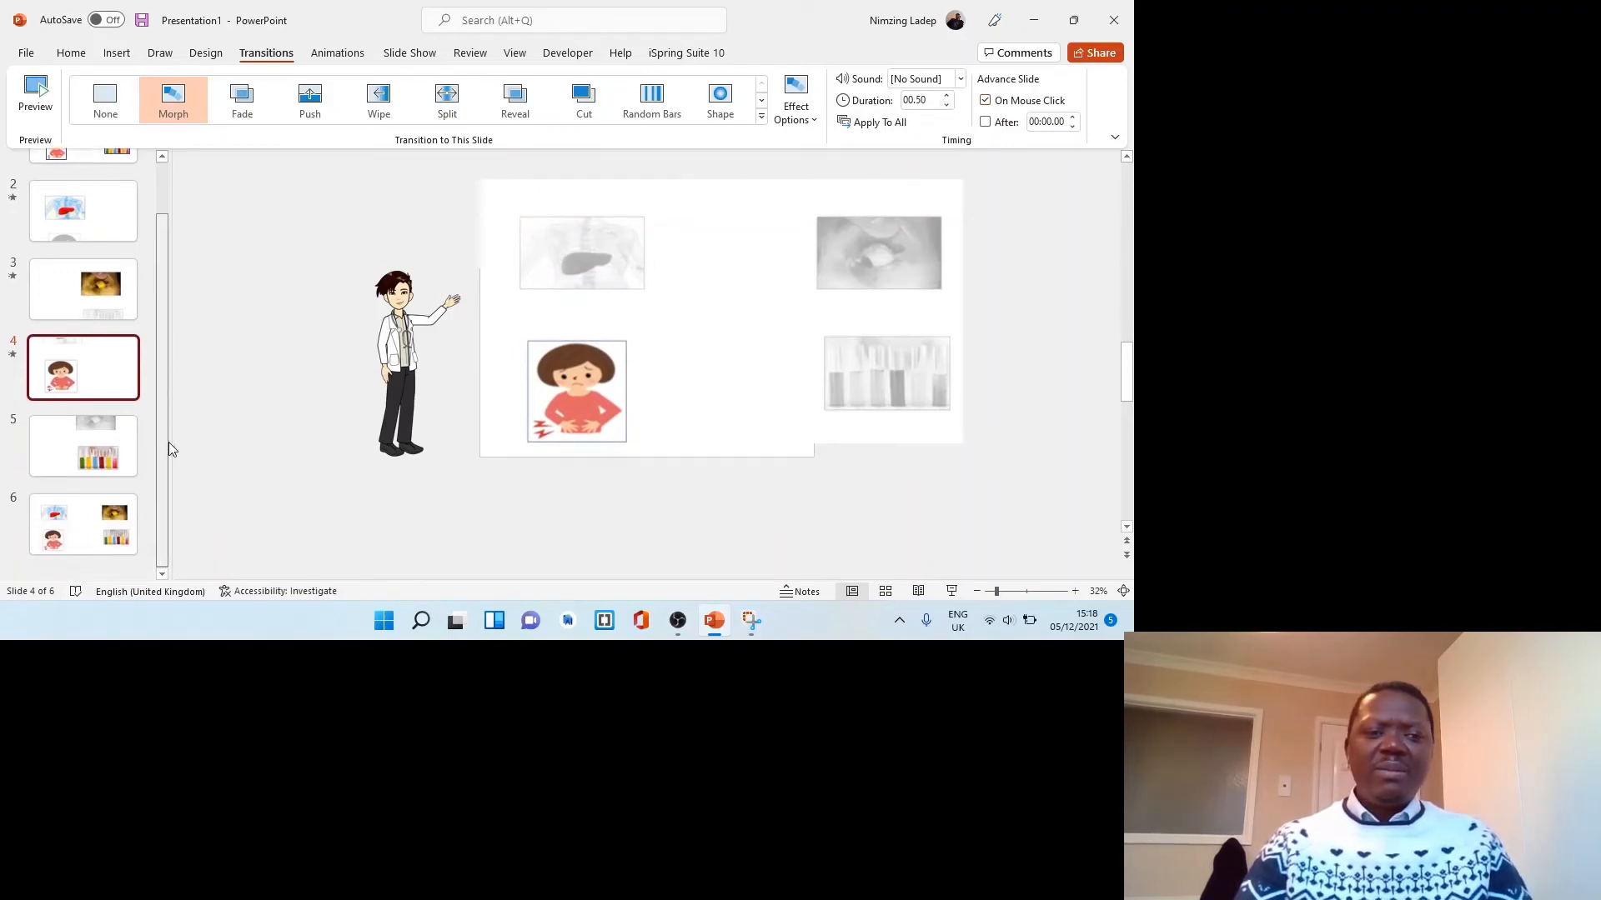
left_click(107, 434)
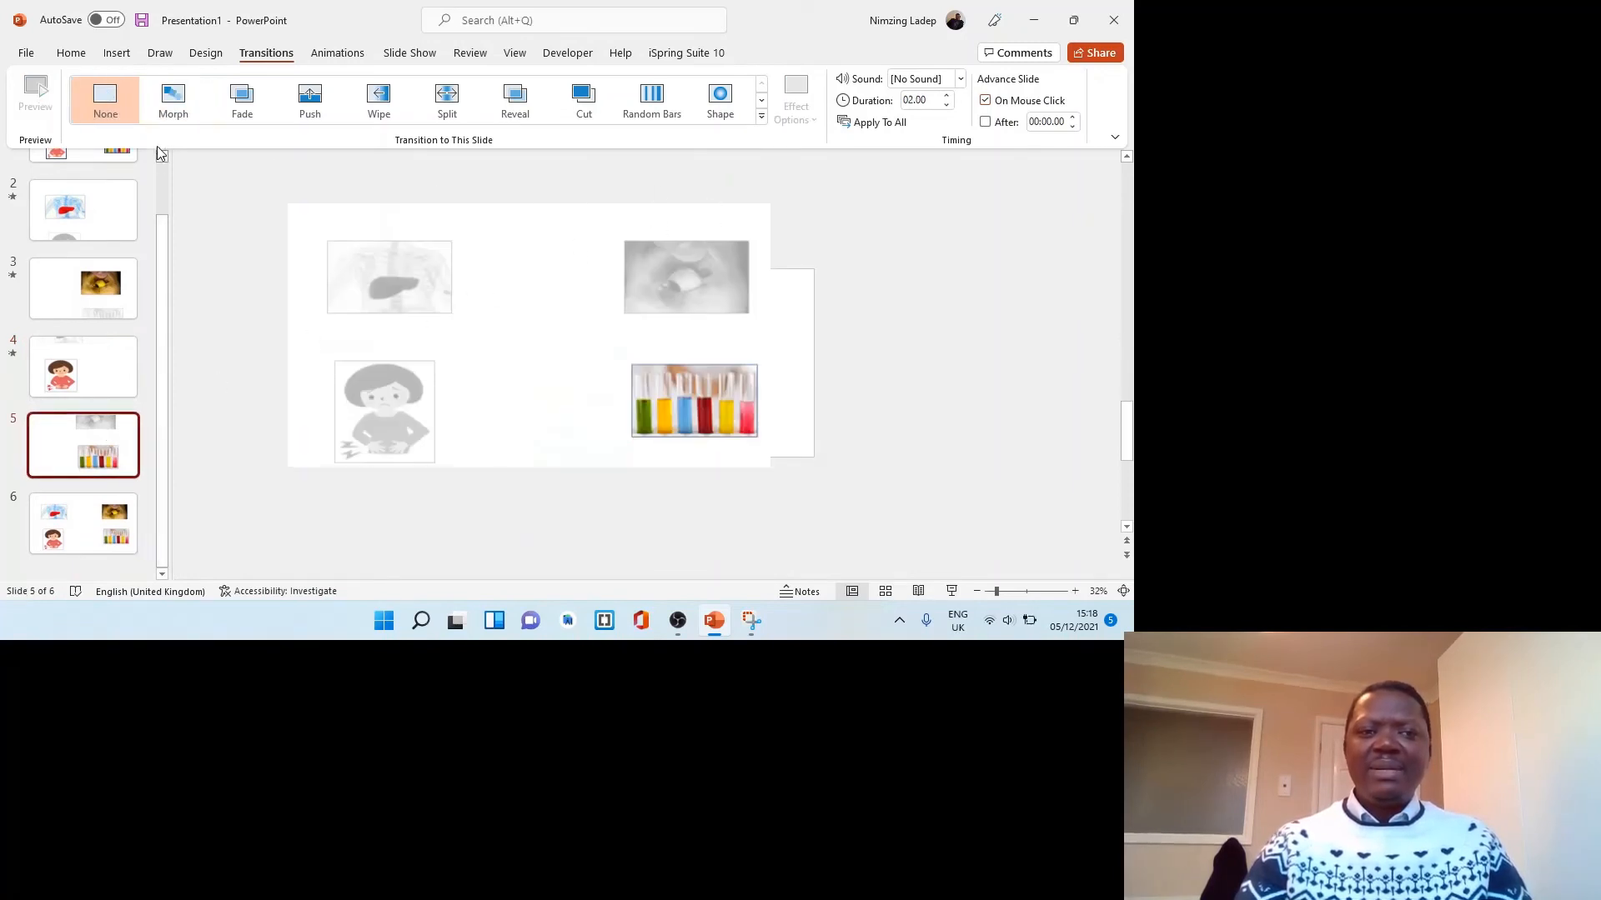
left_click(164, 108)
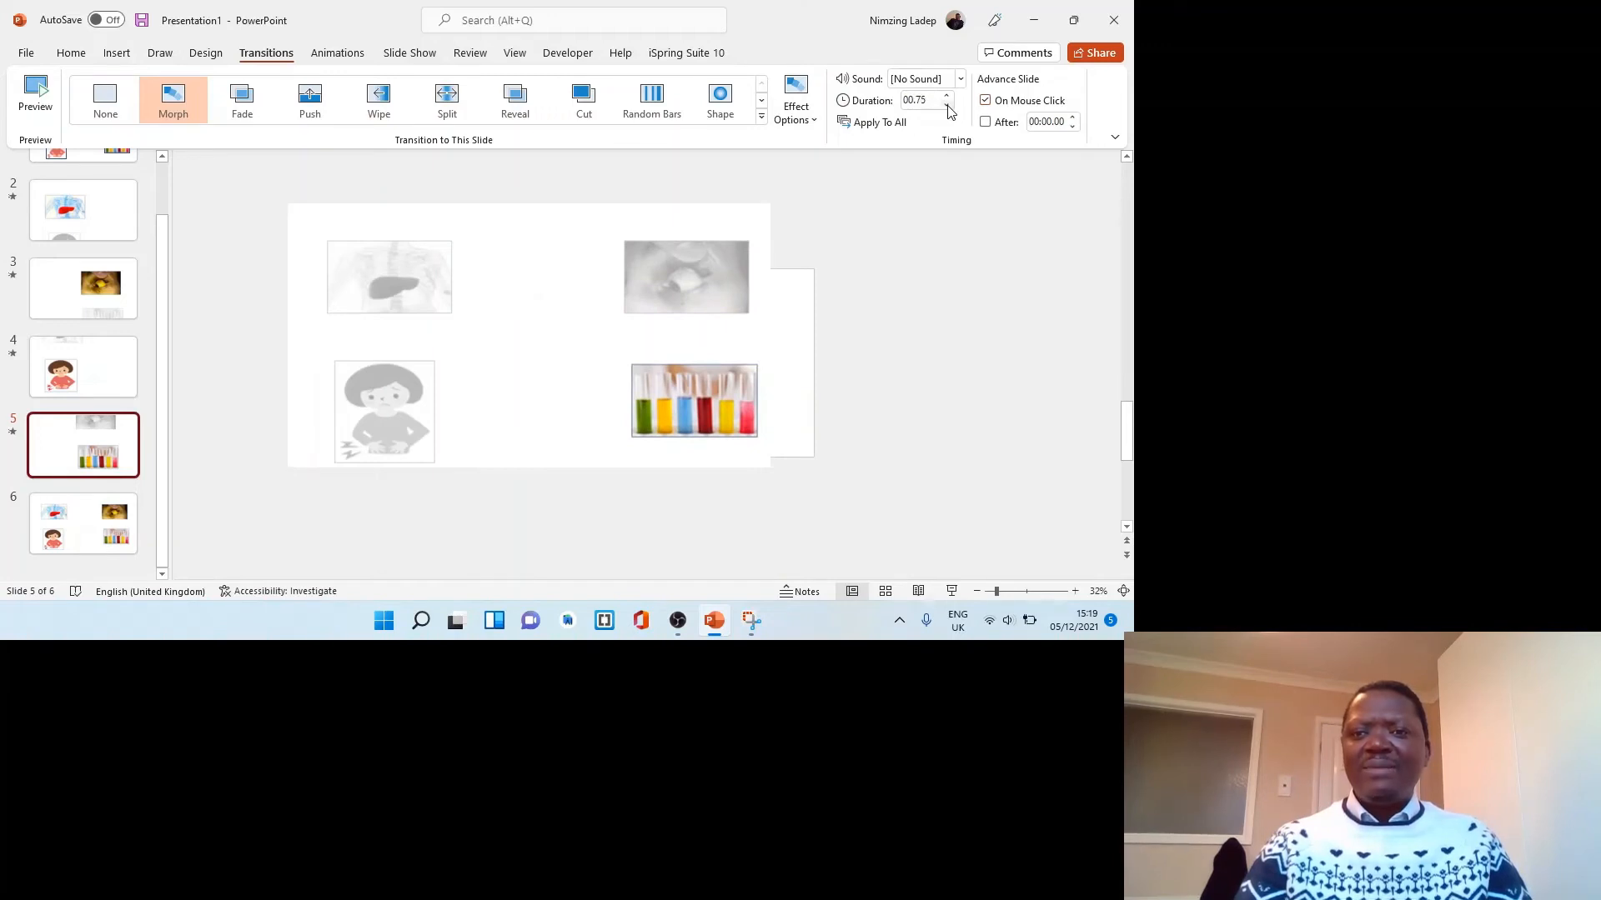
Apply the Morph transition to slide 6, which shows all four pictures, with a duration of 00.50
left_click(90, 510)
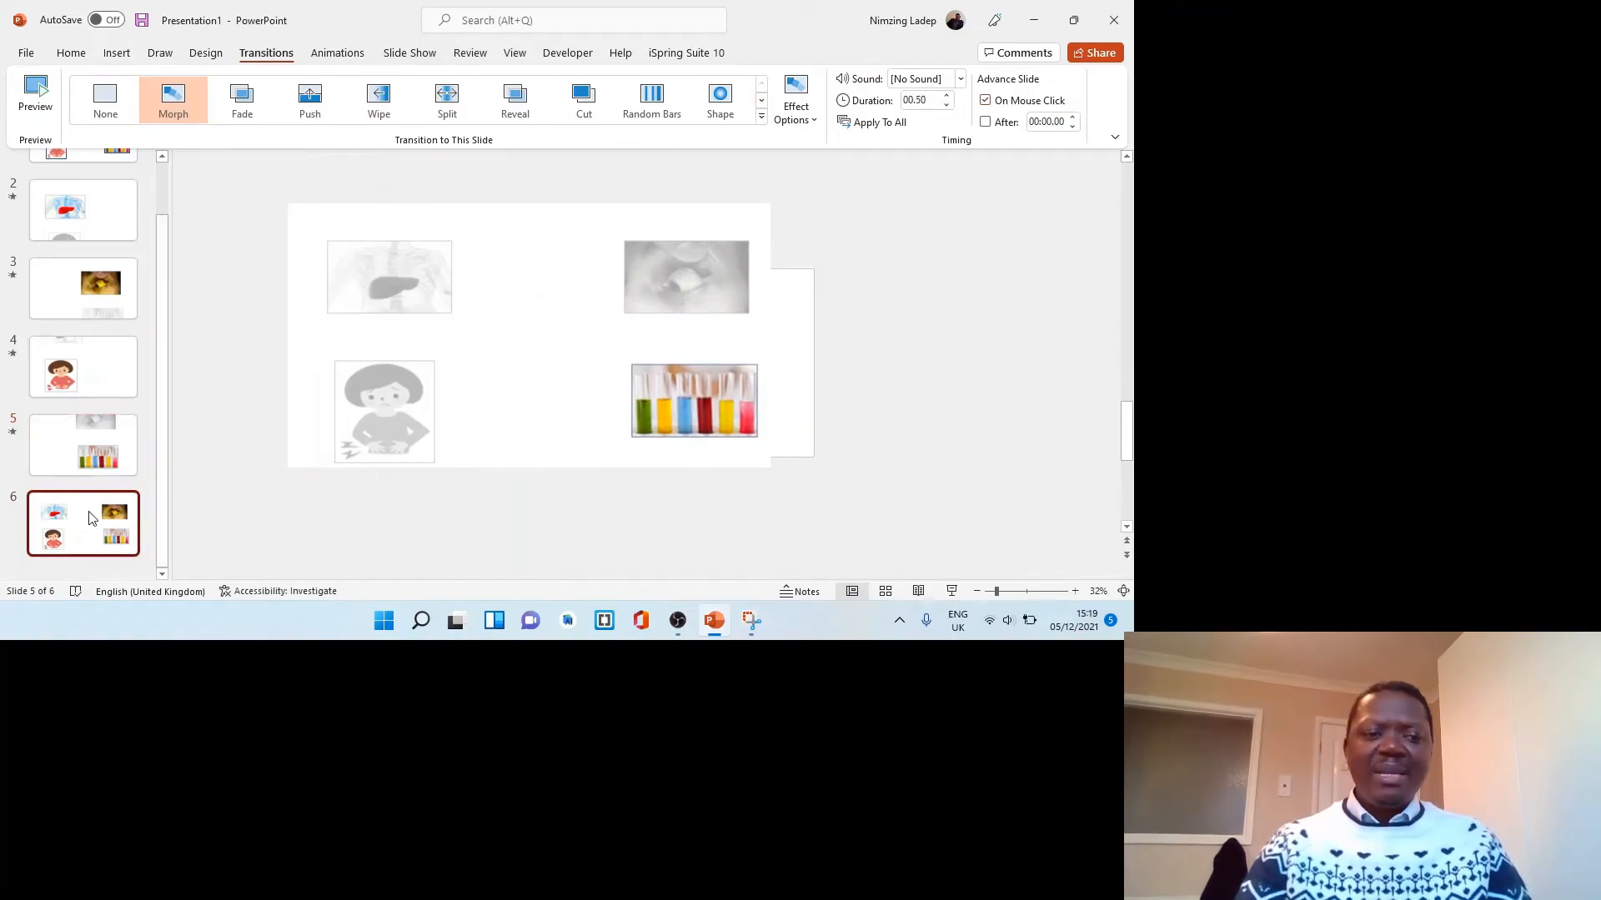
left_click(177, 109)
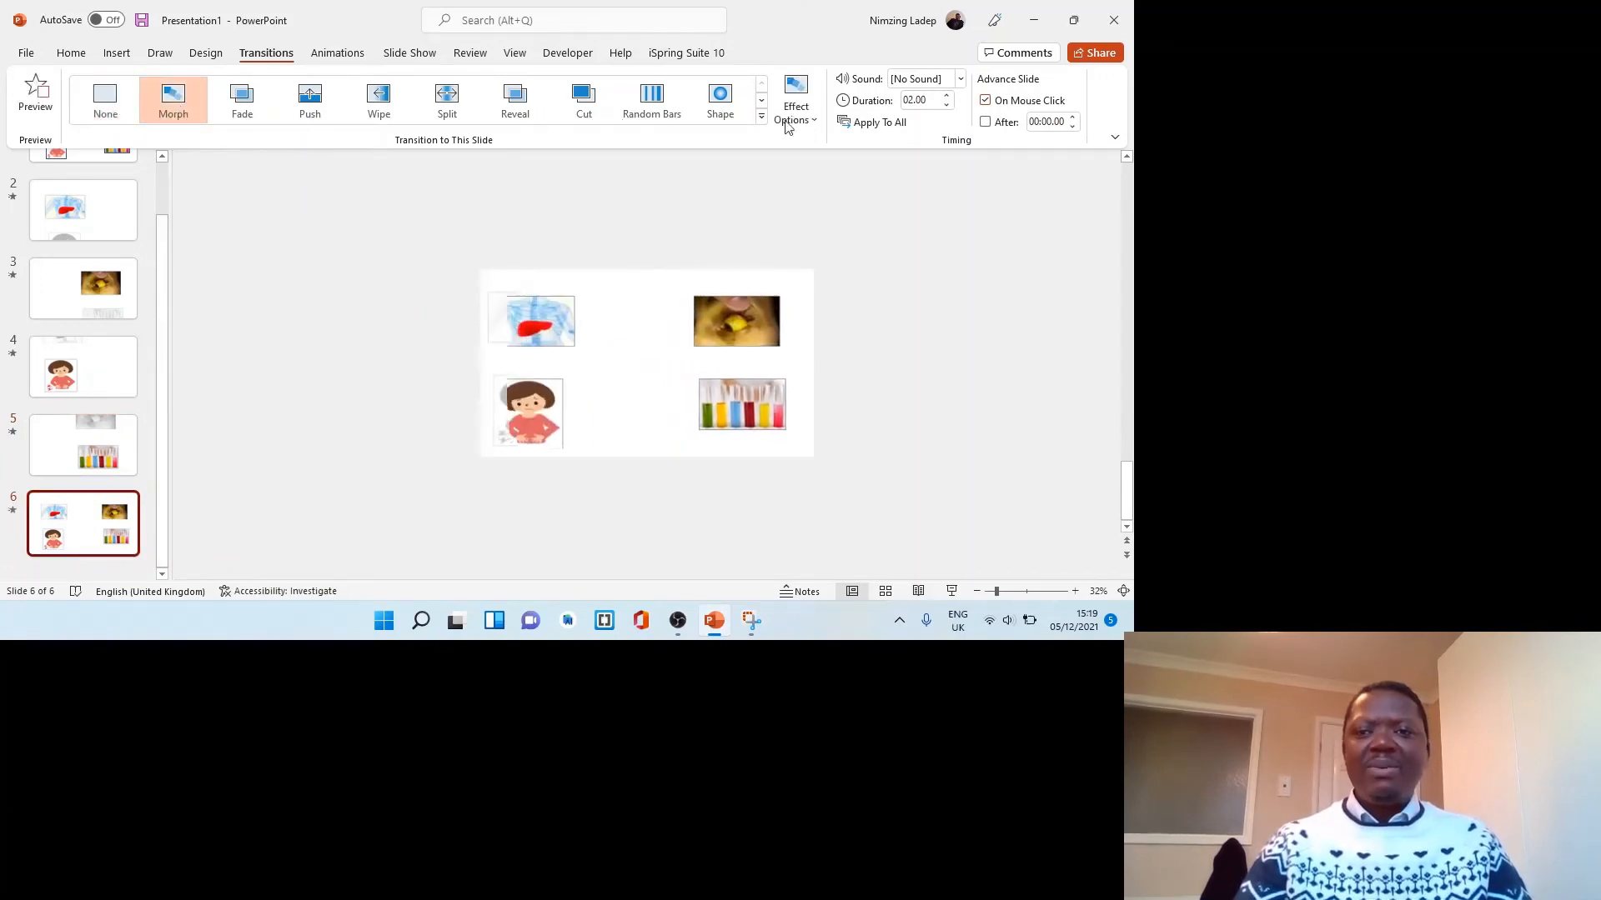
left_click(950, 106)
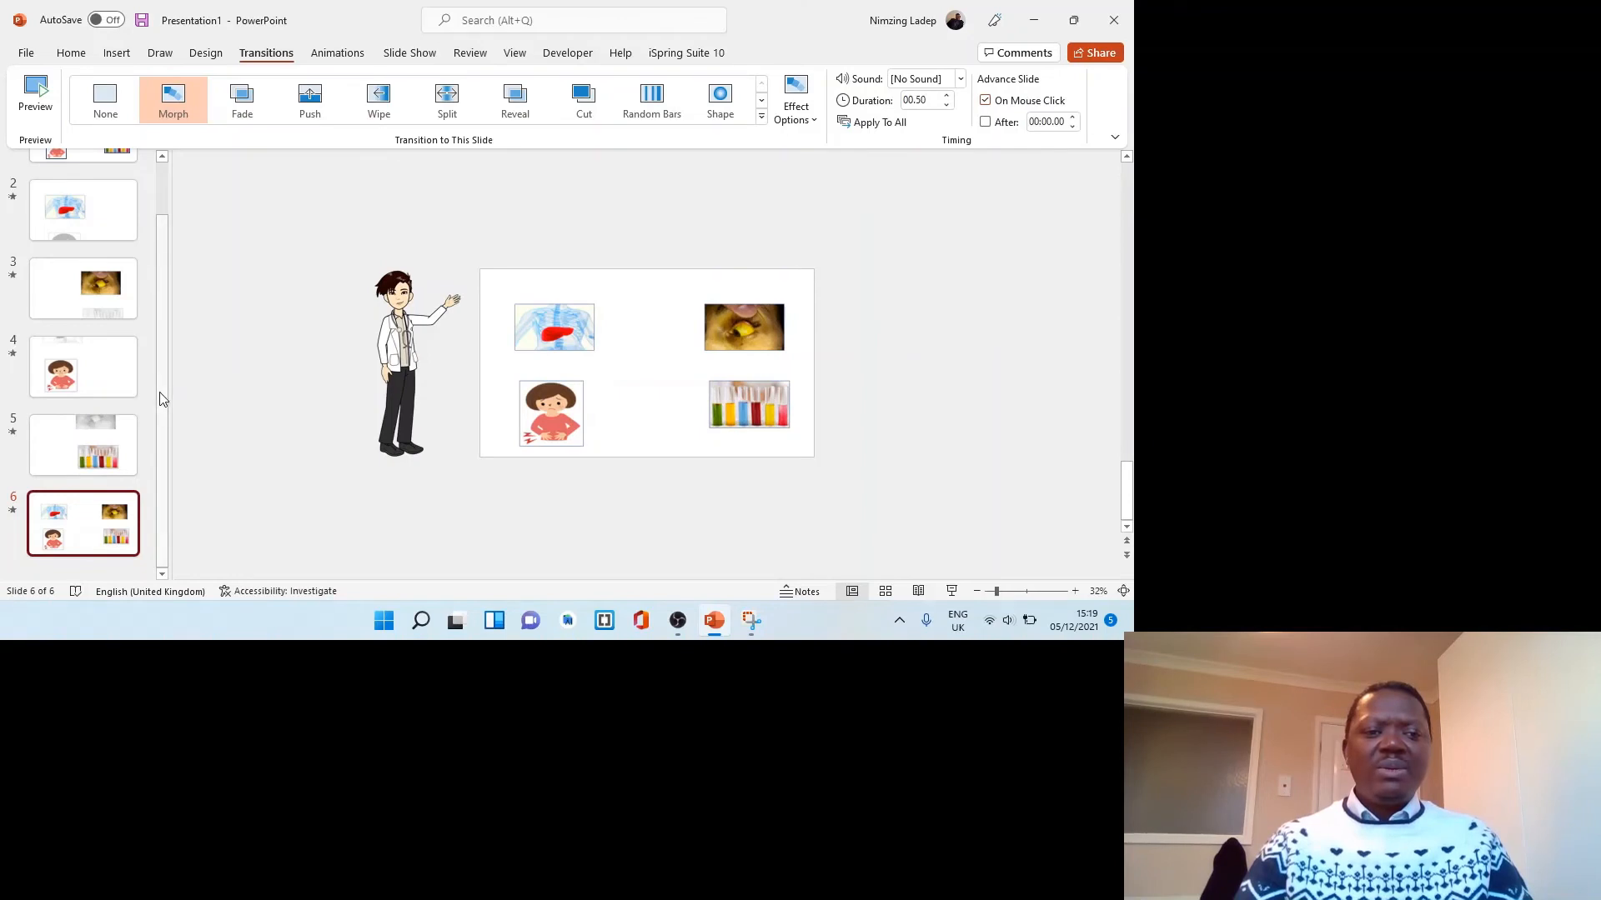
left_click_drag(162, 395, 164, 292)
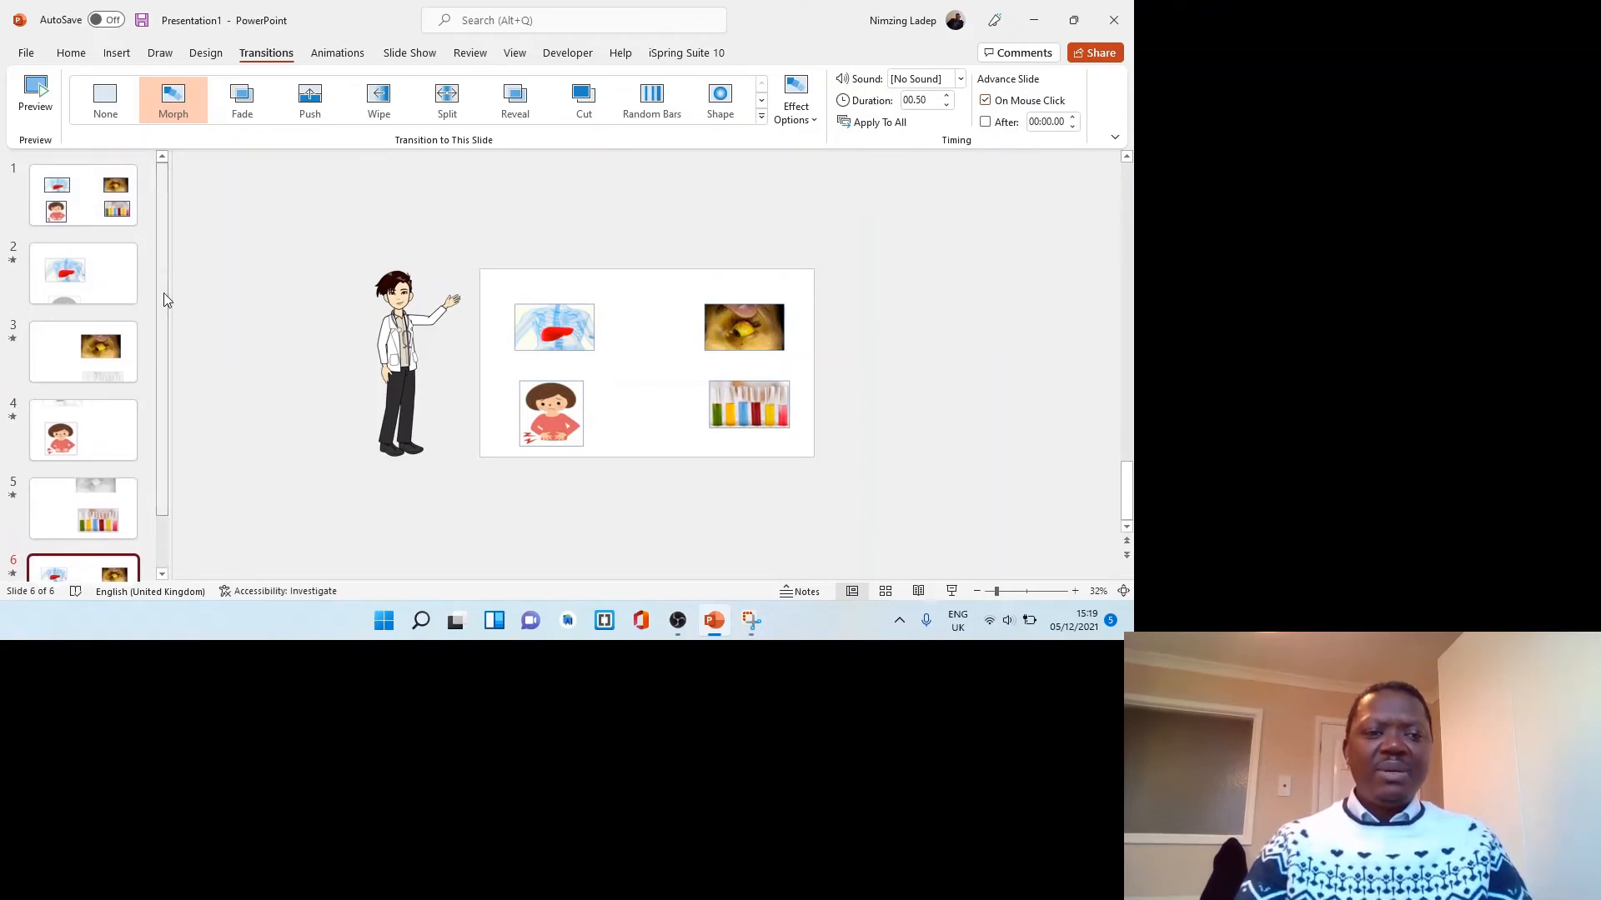
Copy the doctor figure from slide 2 to slide 3 and place it beside the yellow eye picture, between the two columns of pictures
left_click(125, 288)
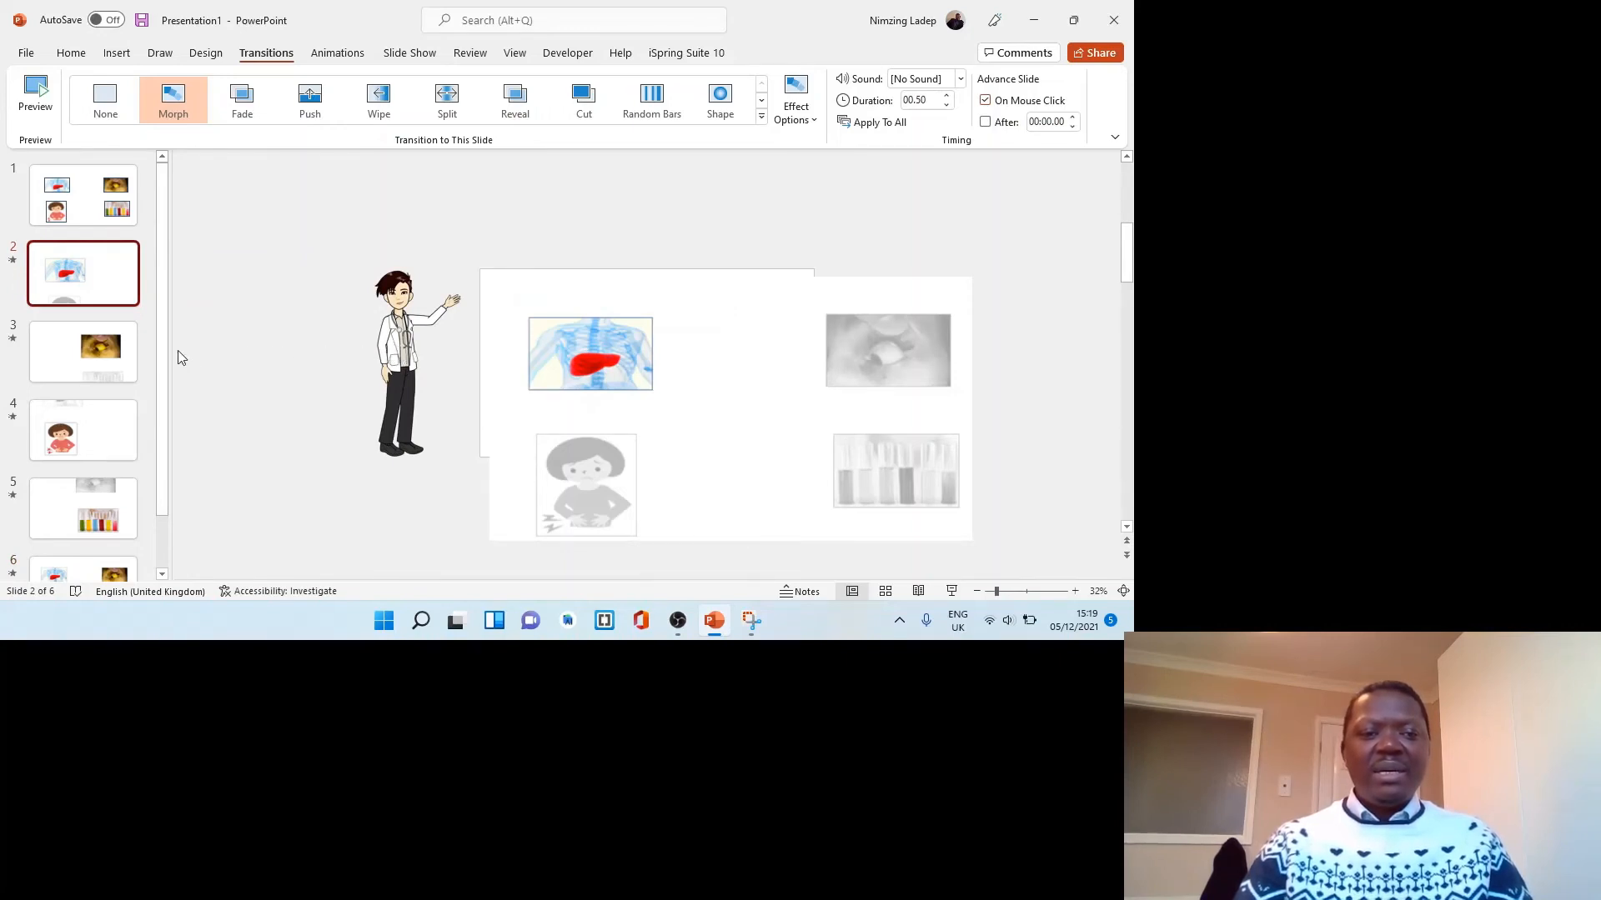
left_click(94, 361)
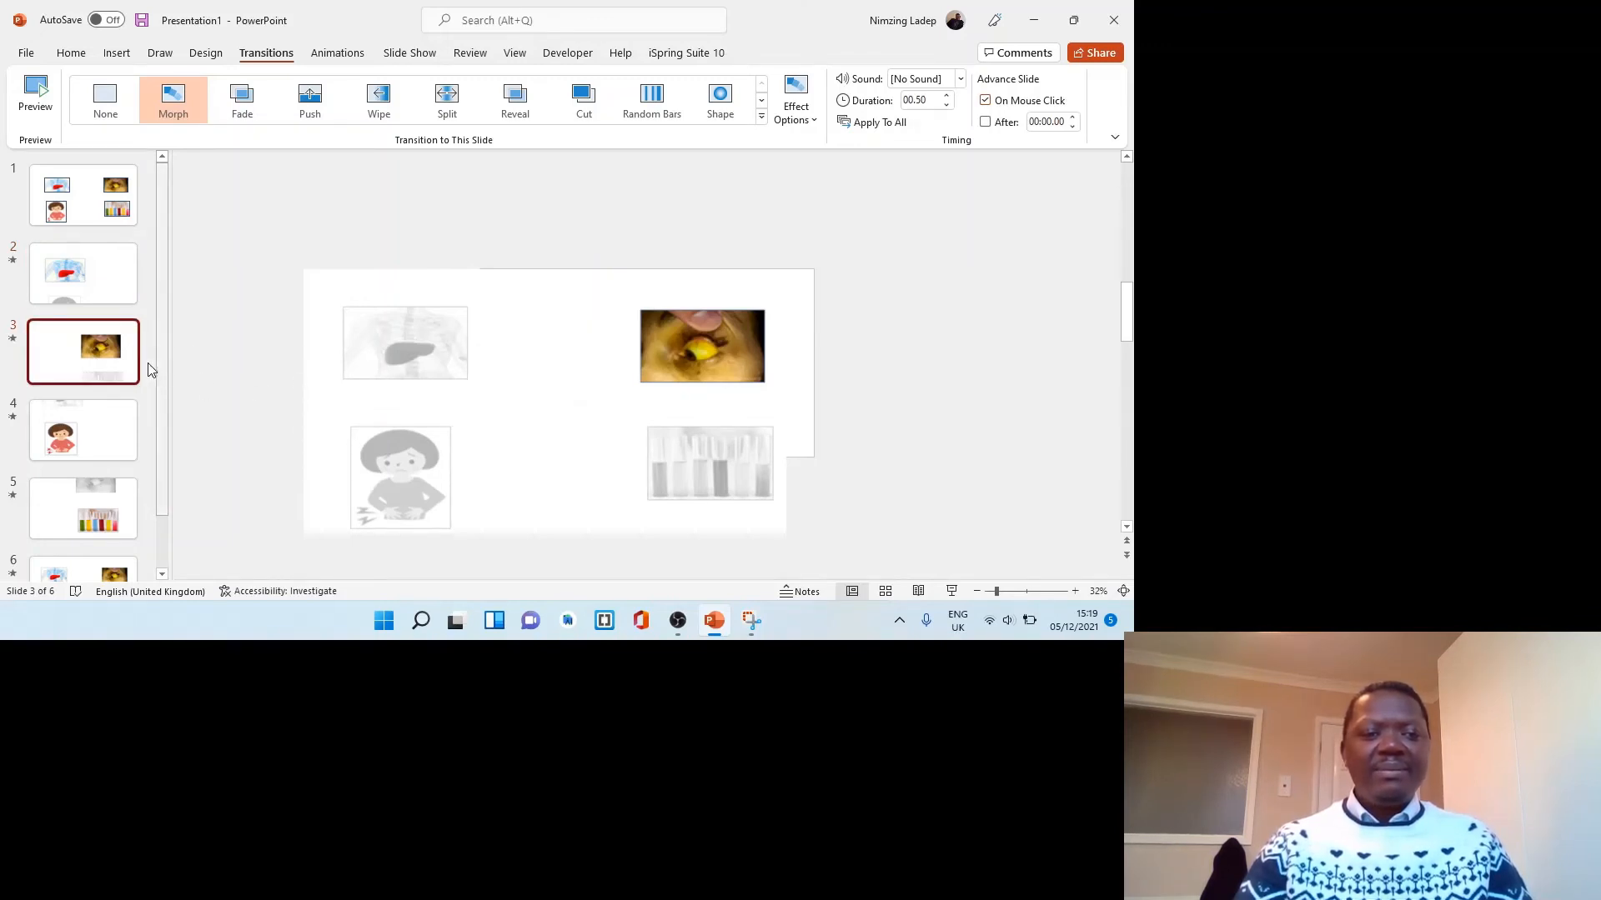
left_click(132, 296)
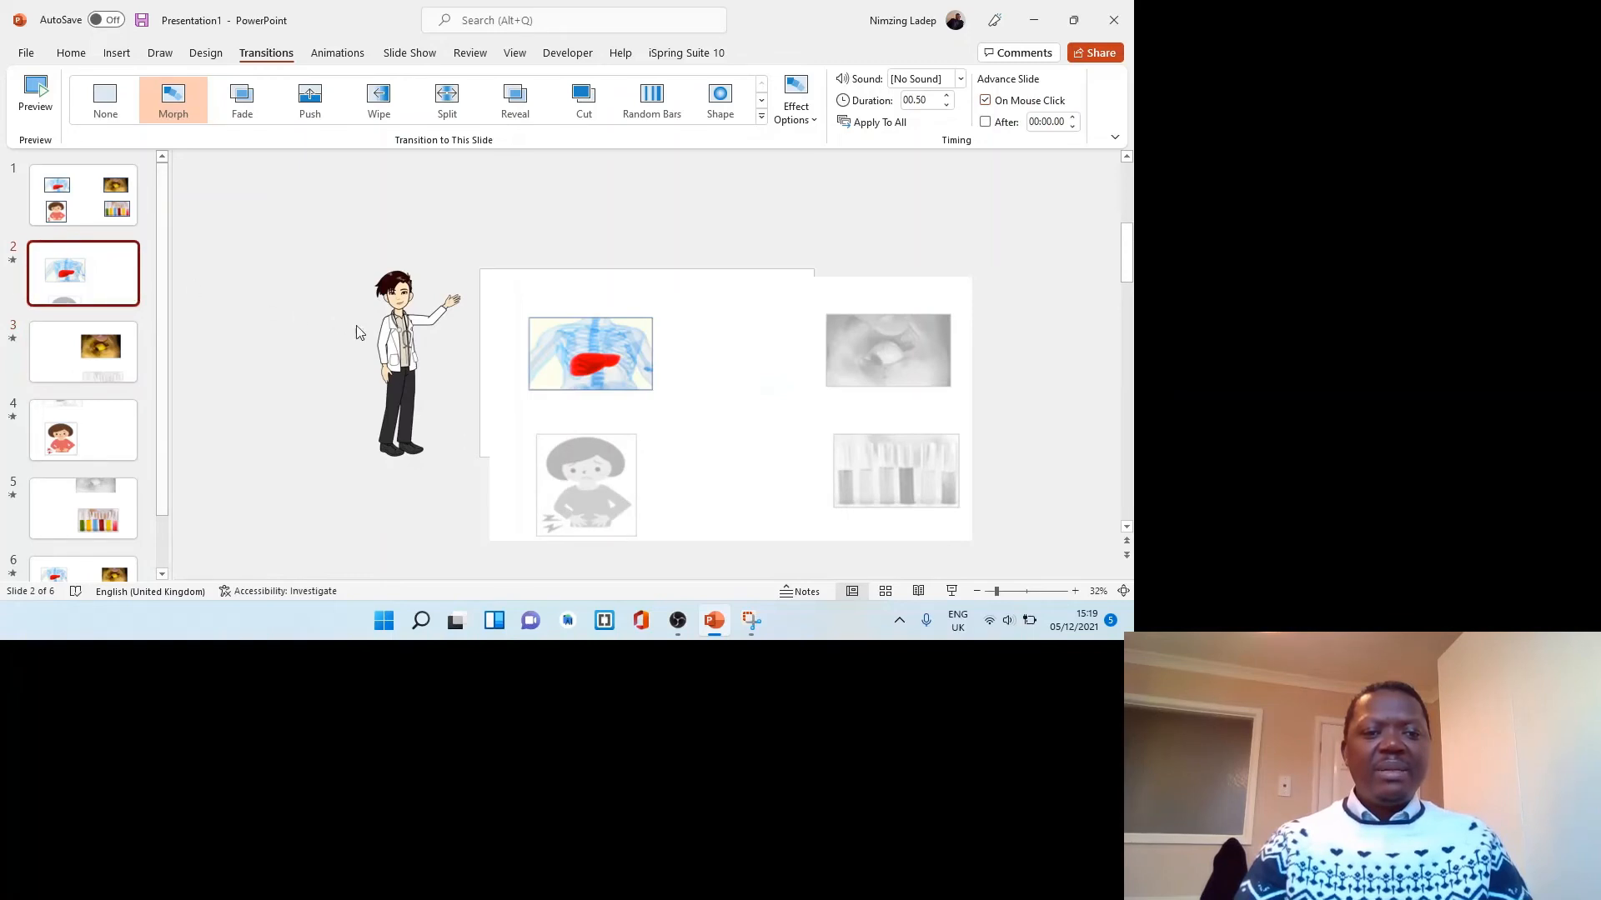
left_click(398, 341)
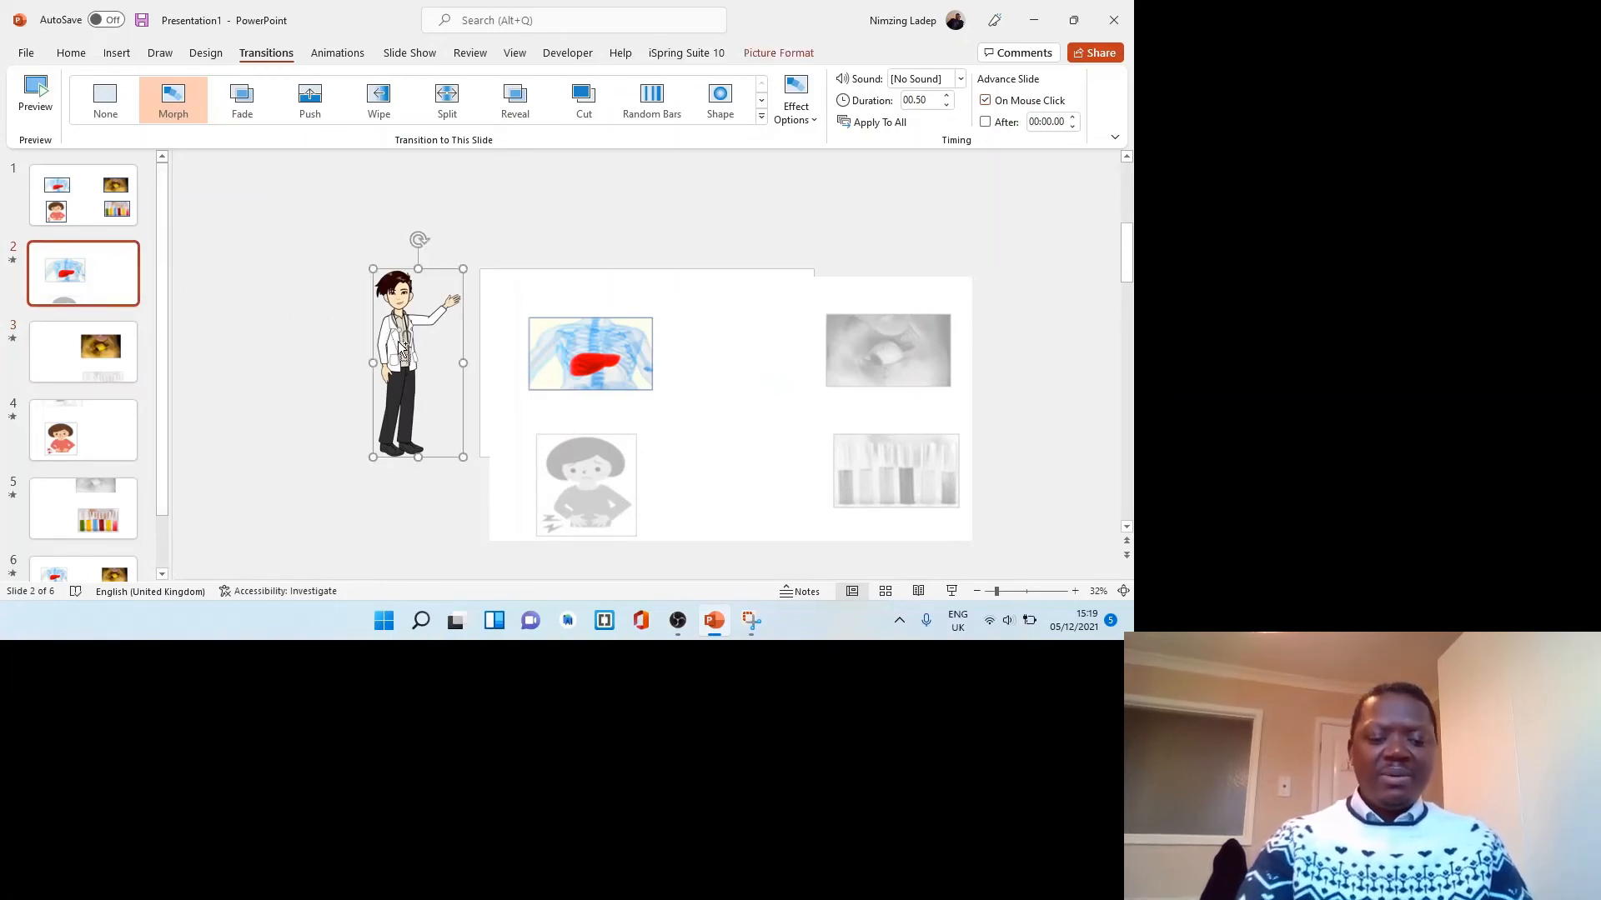
left_click(117, 358)
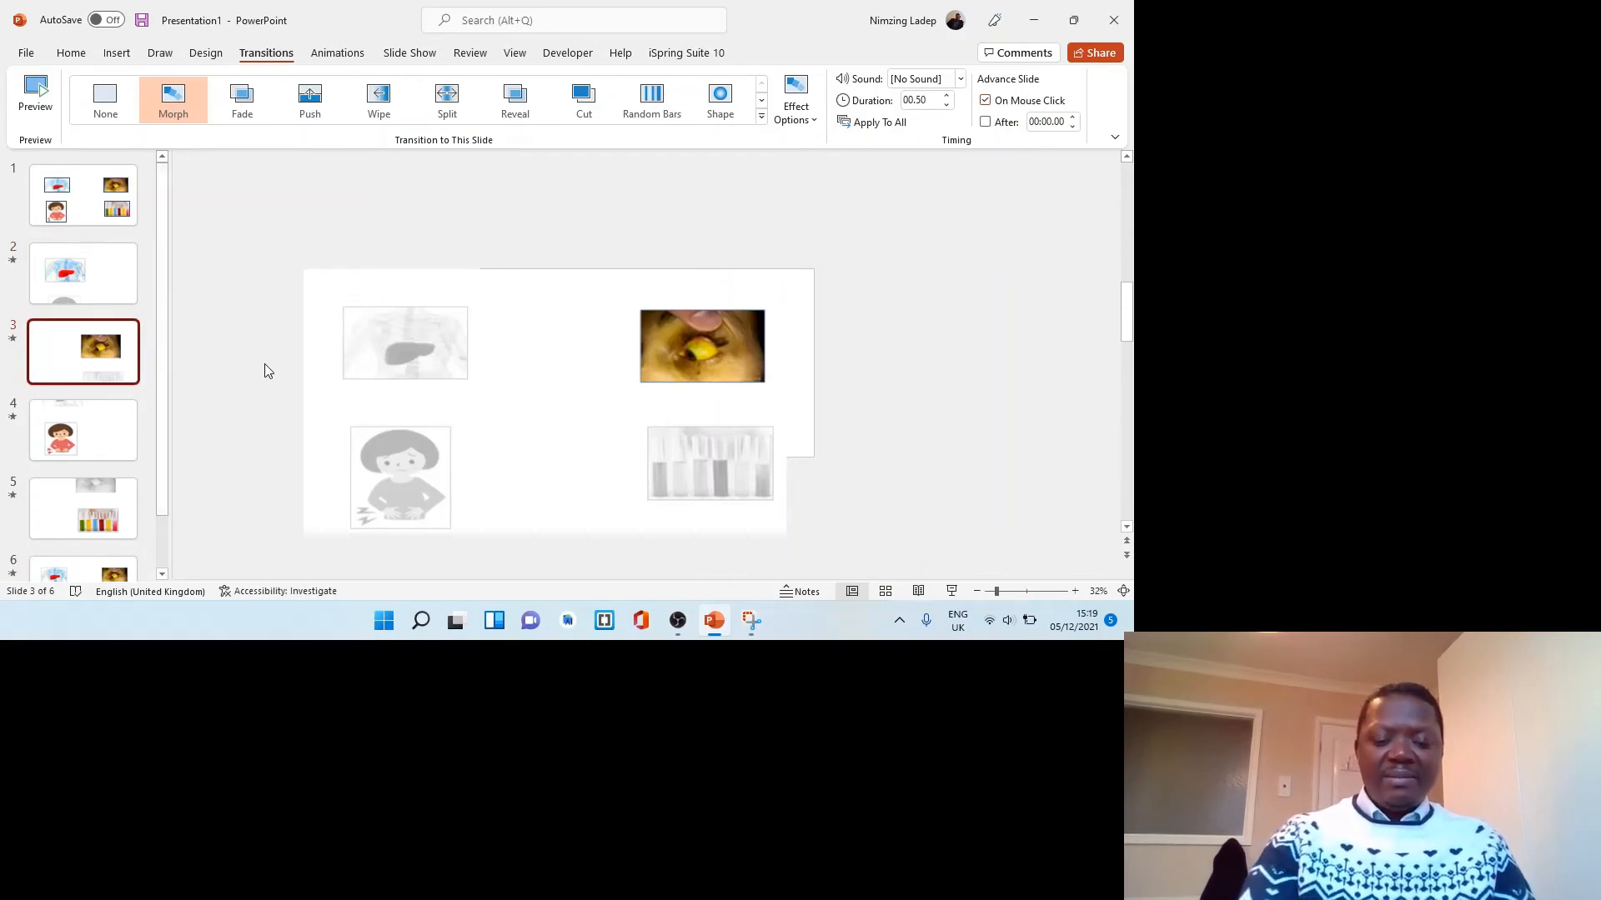
key("ctrl+v")
left_click_drag(276, 350, 398, 378)
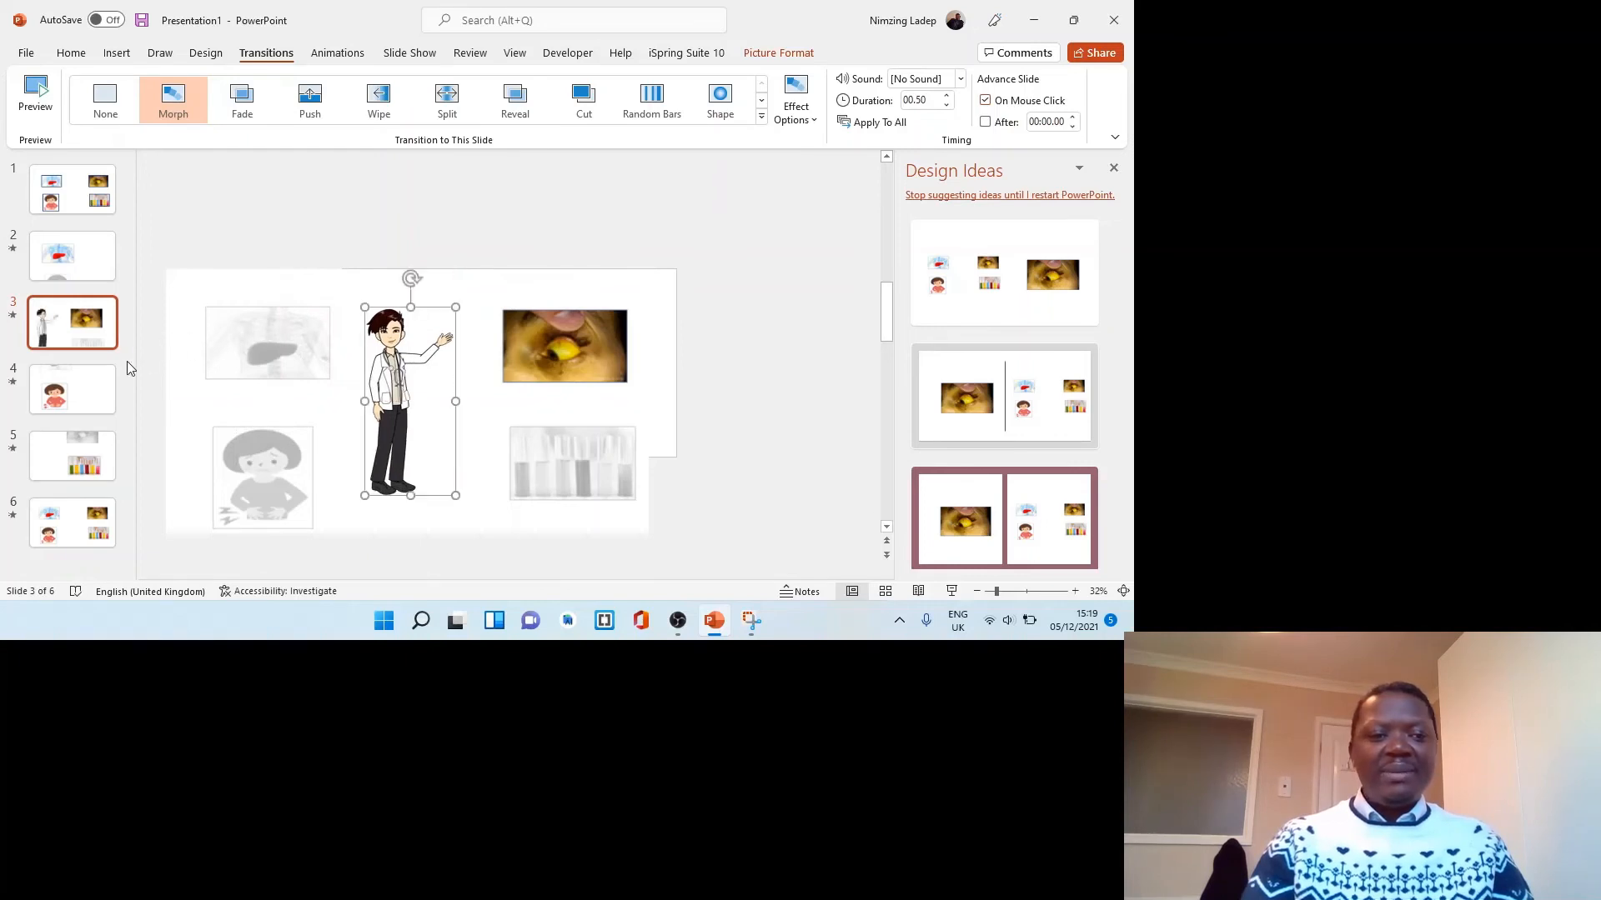
Paste the doctor figure onto slide 5 and move it between the two picture columns, beside the coloured test tubes
left_click(99, 394)
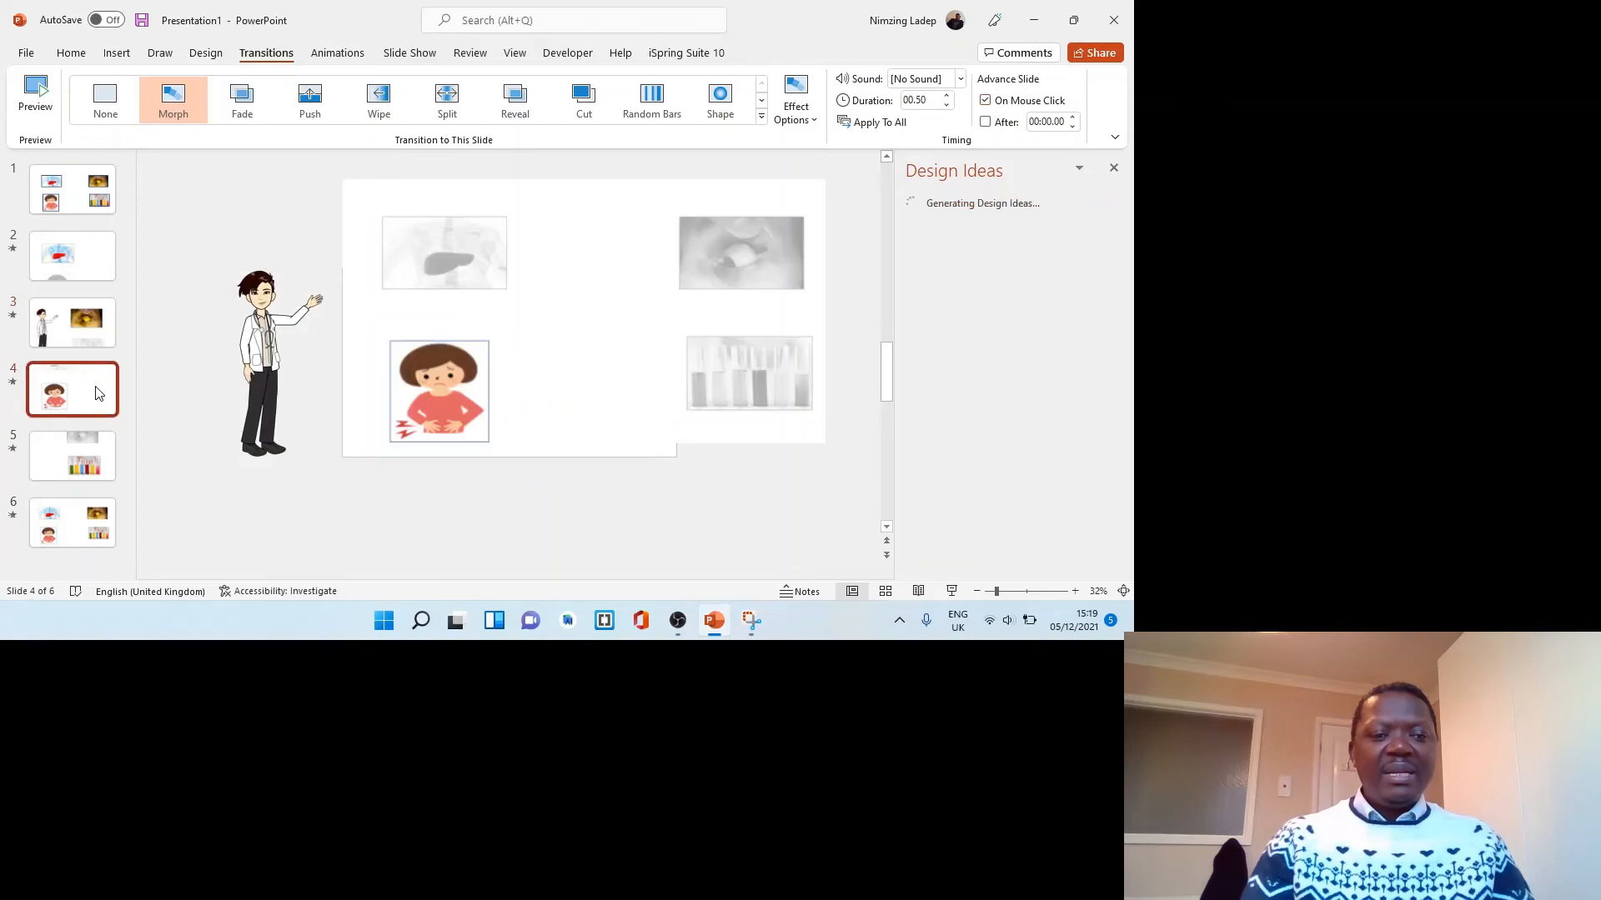
left_click(98, 469)
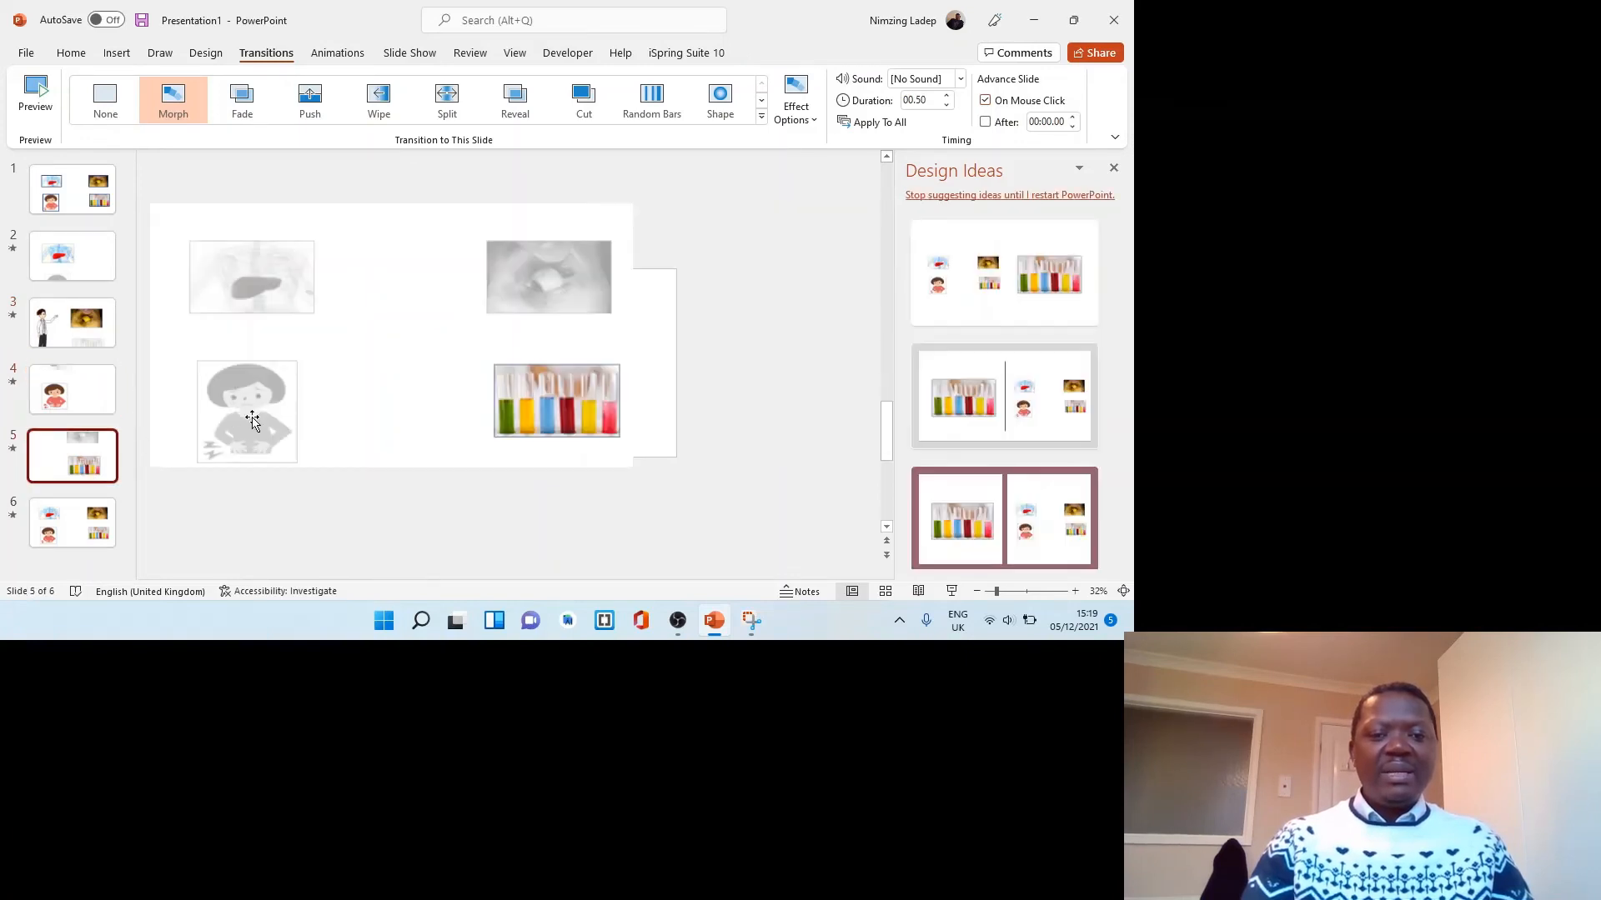
key("ctrl+v")
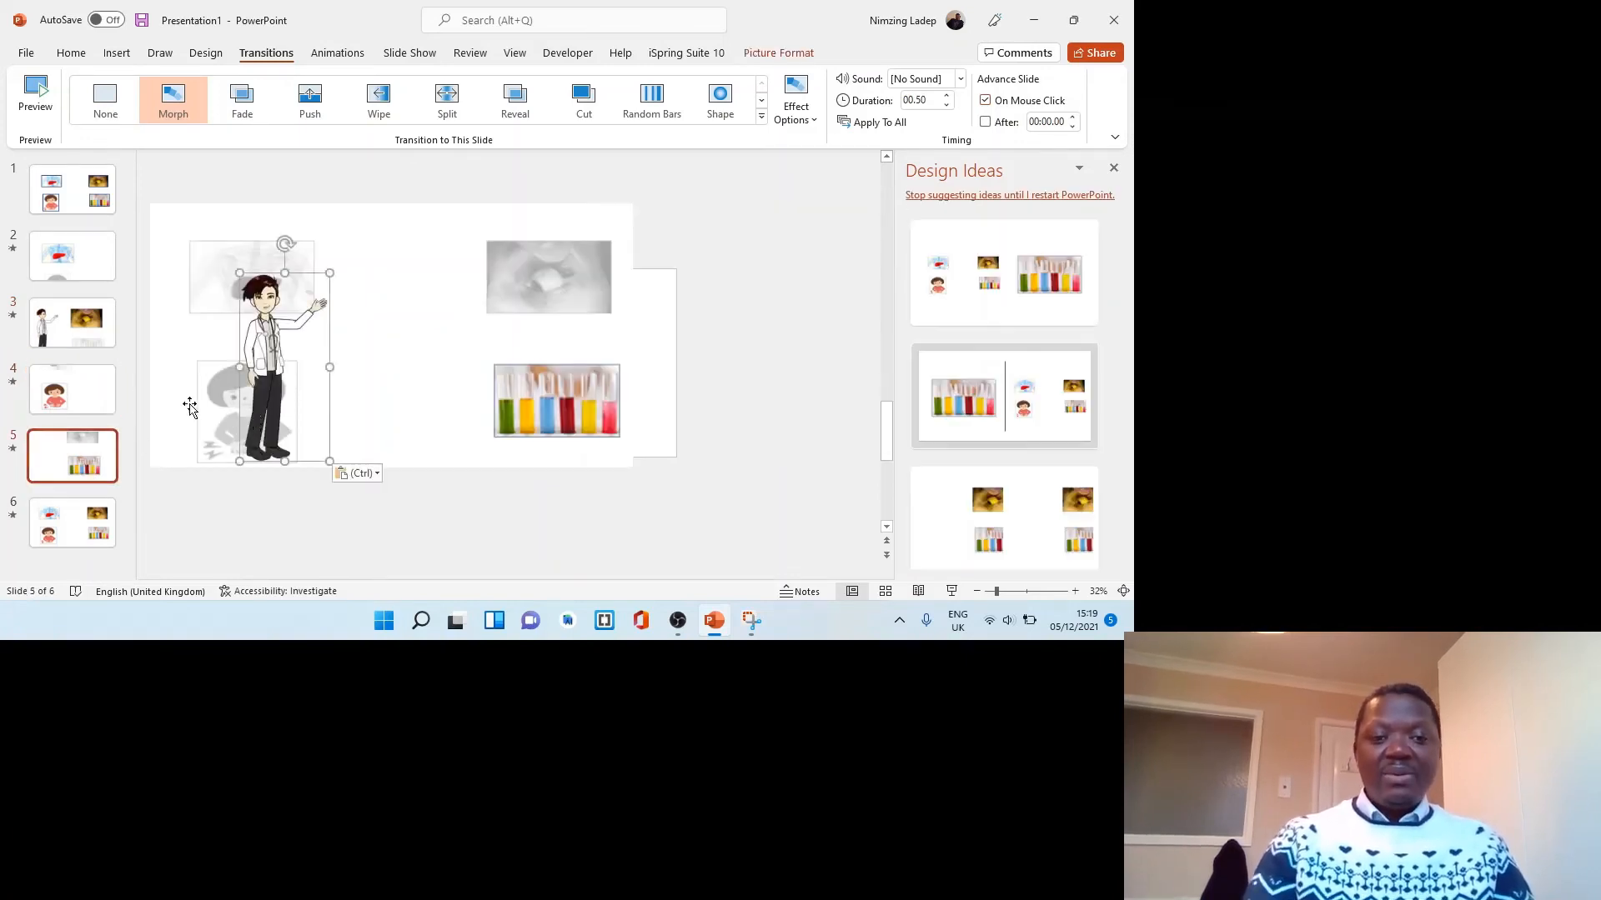
left_click_drag(258, 360, 419, 360)
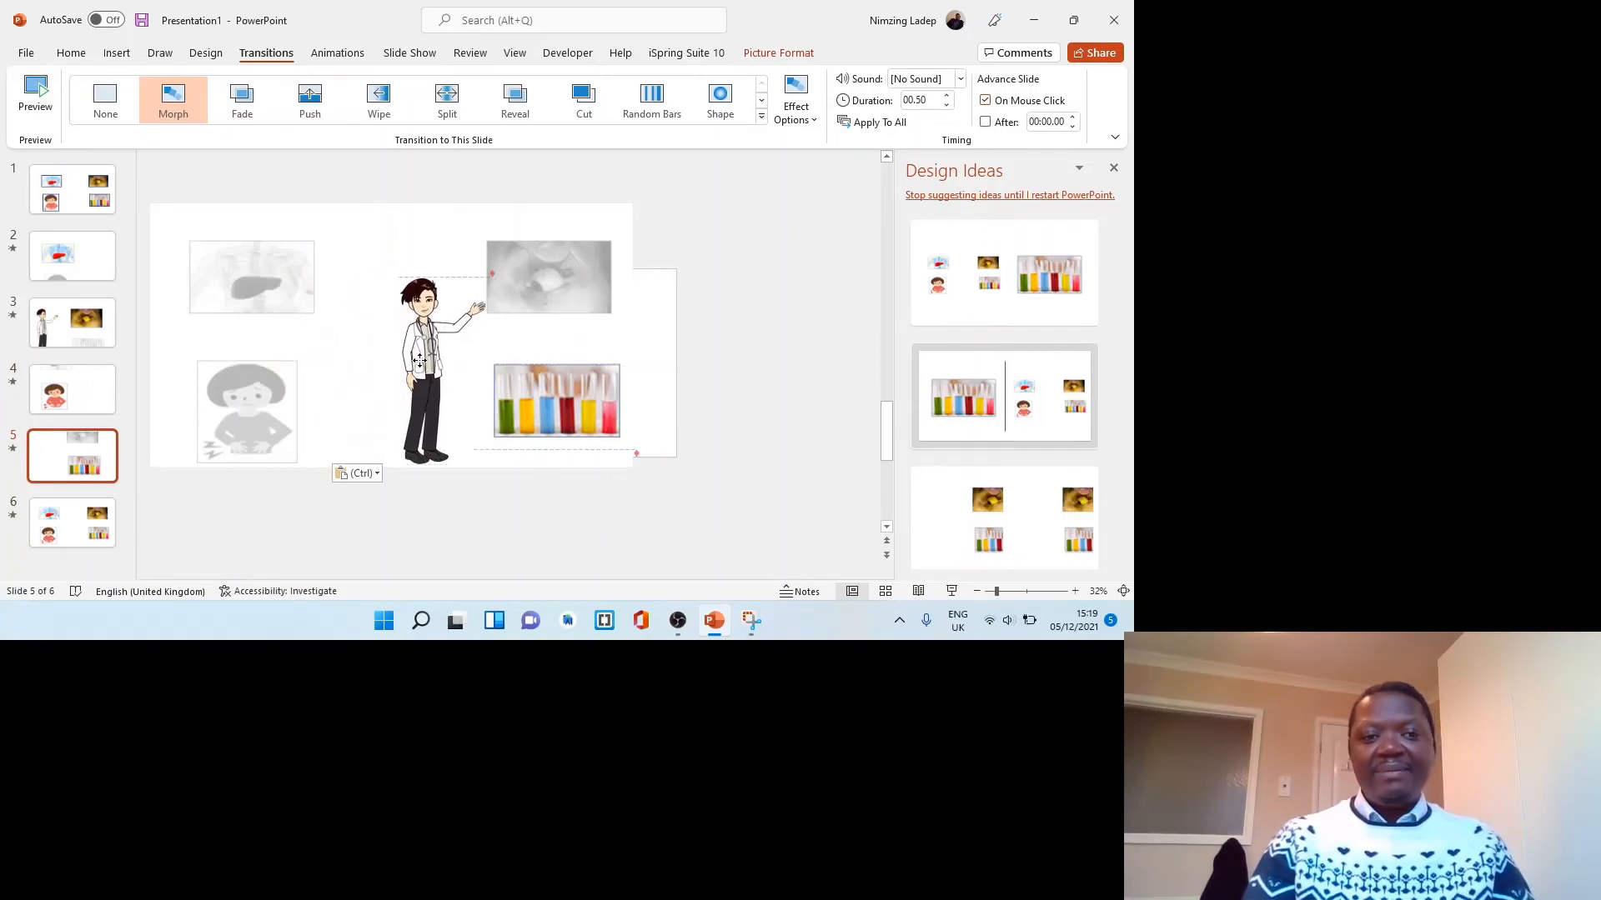
left_click(419, 360)
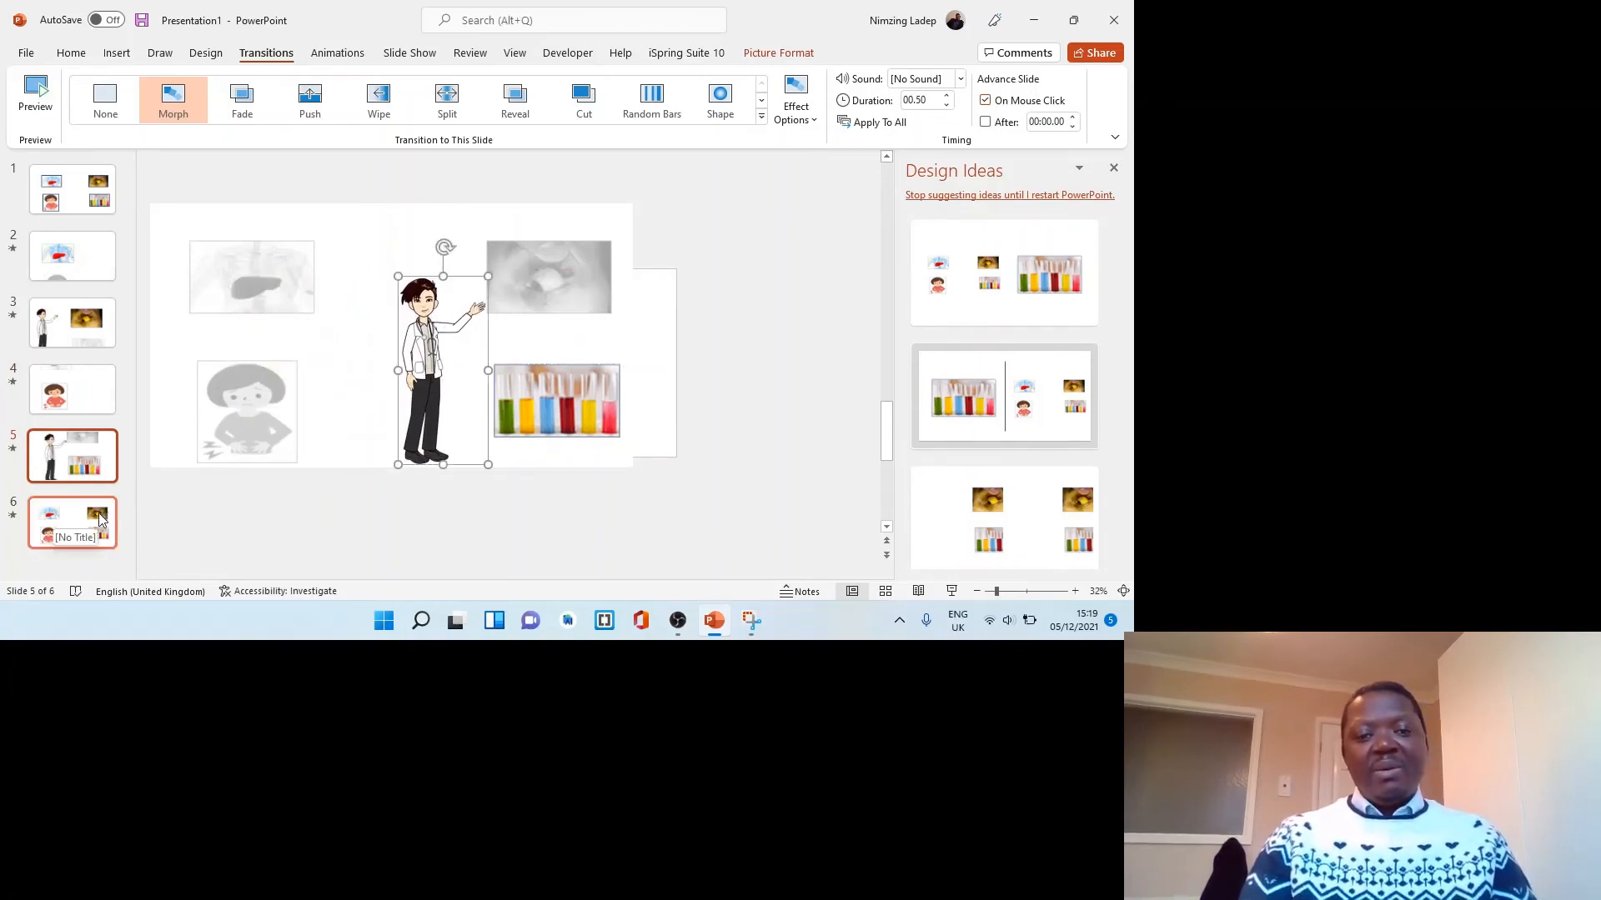
Run the slide show from slide 1 and advance through all six slides to check the Morph zooms and the doctor figure
left_click(75, 533)
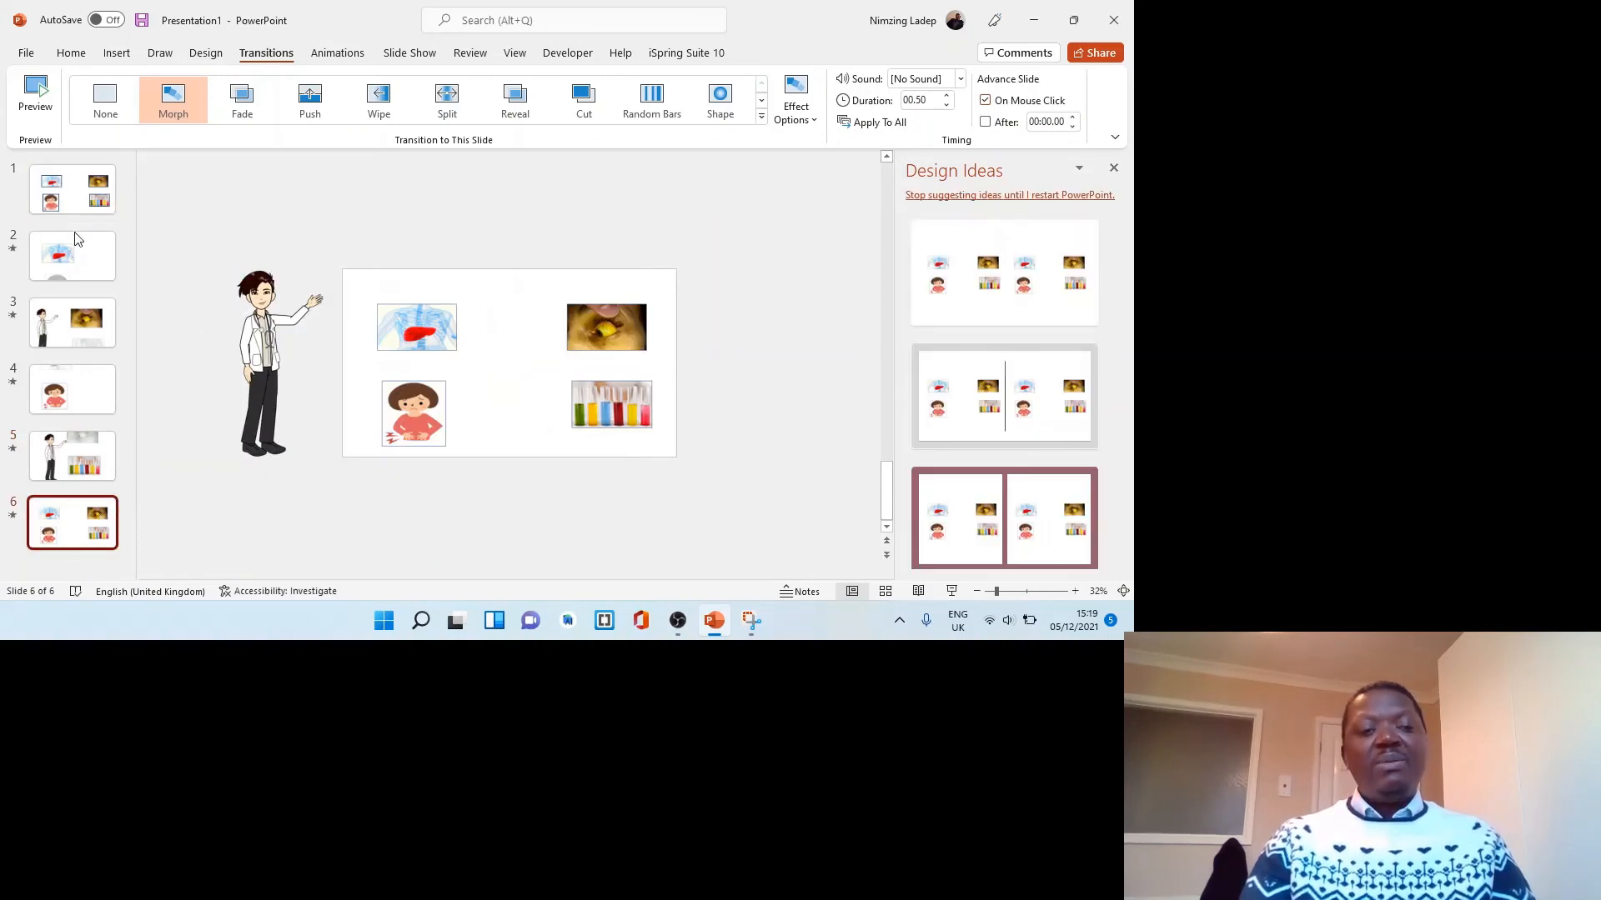
left_click(77, 203)
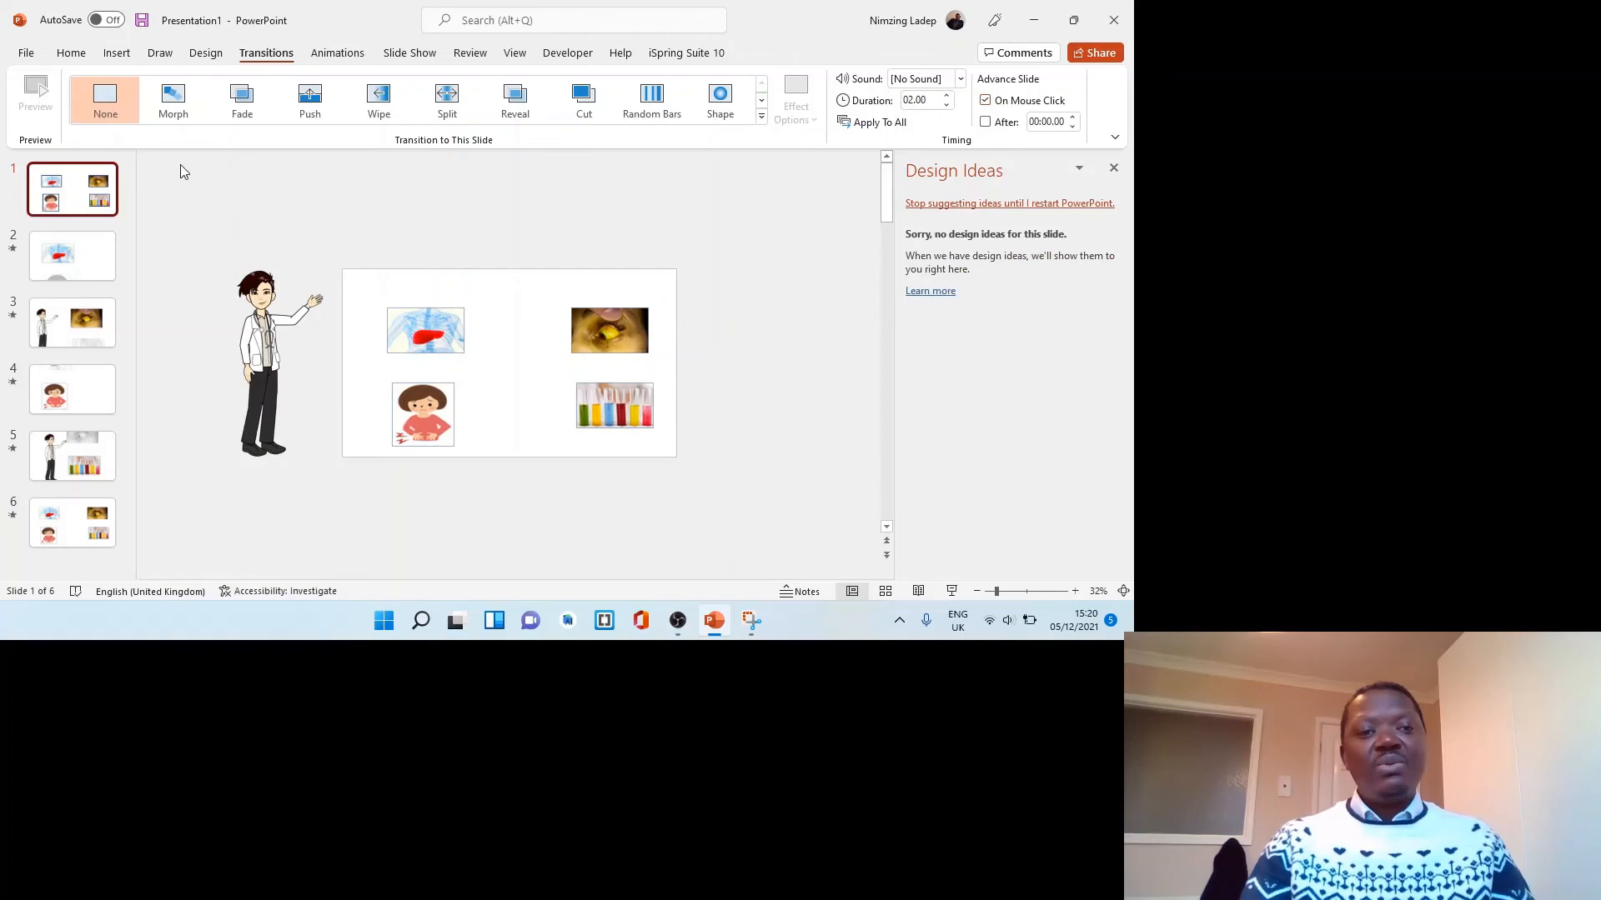
scroll(89, 204, "up", 1)
scroll(90, 204, "down", 1)
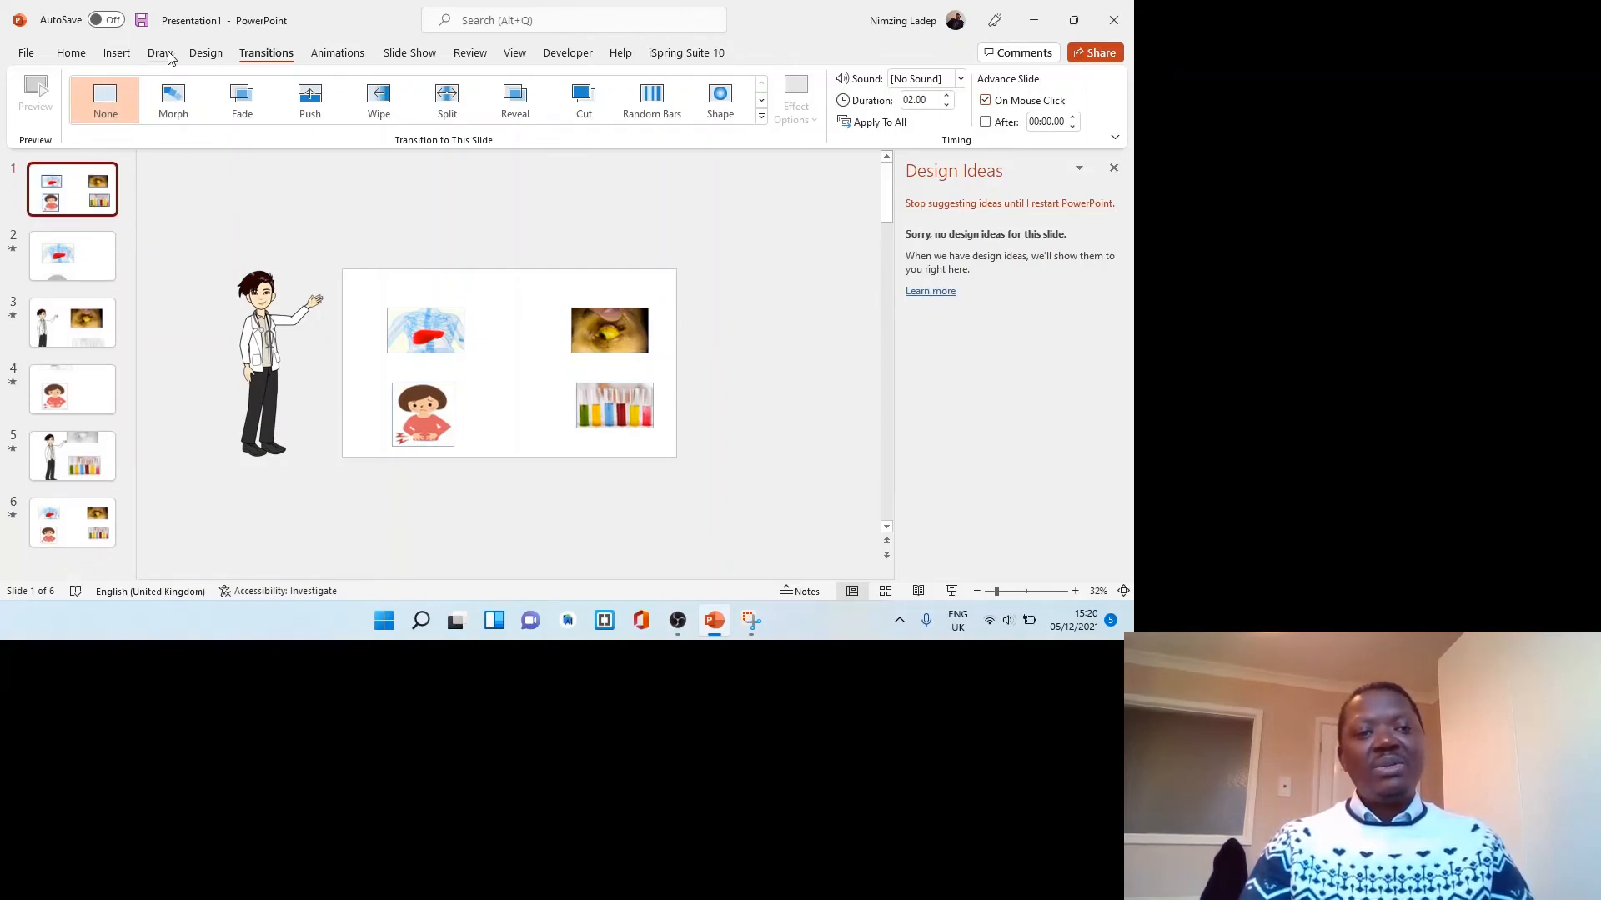
left_click(410, 55)
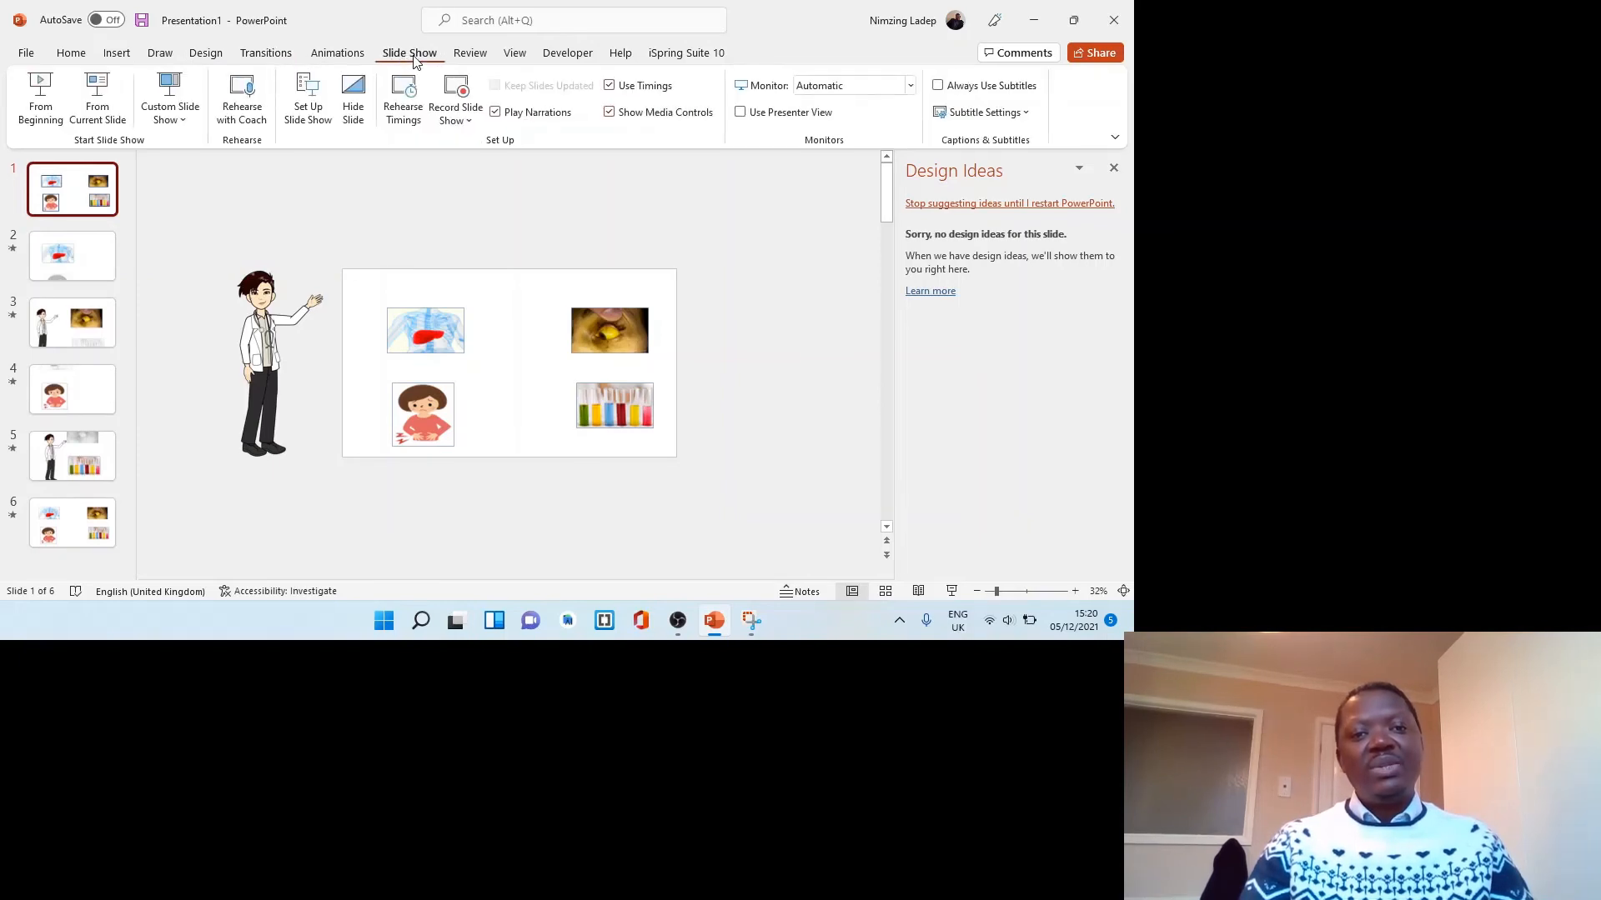
left_click(41, 91)
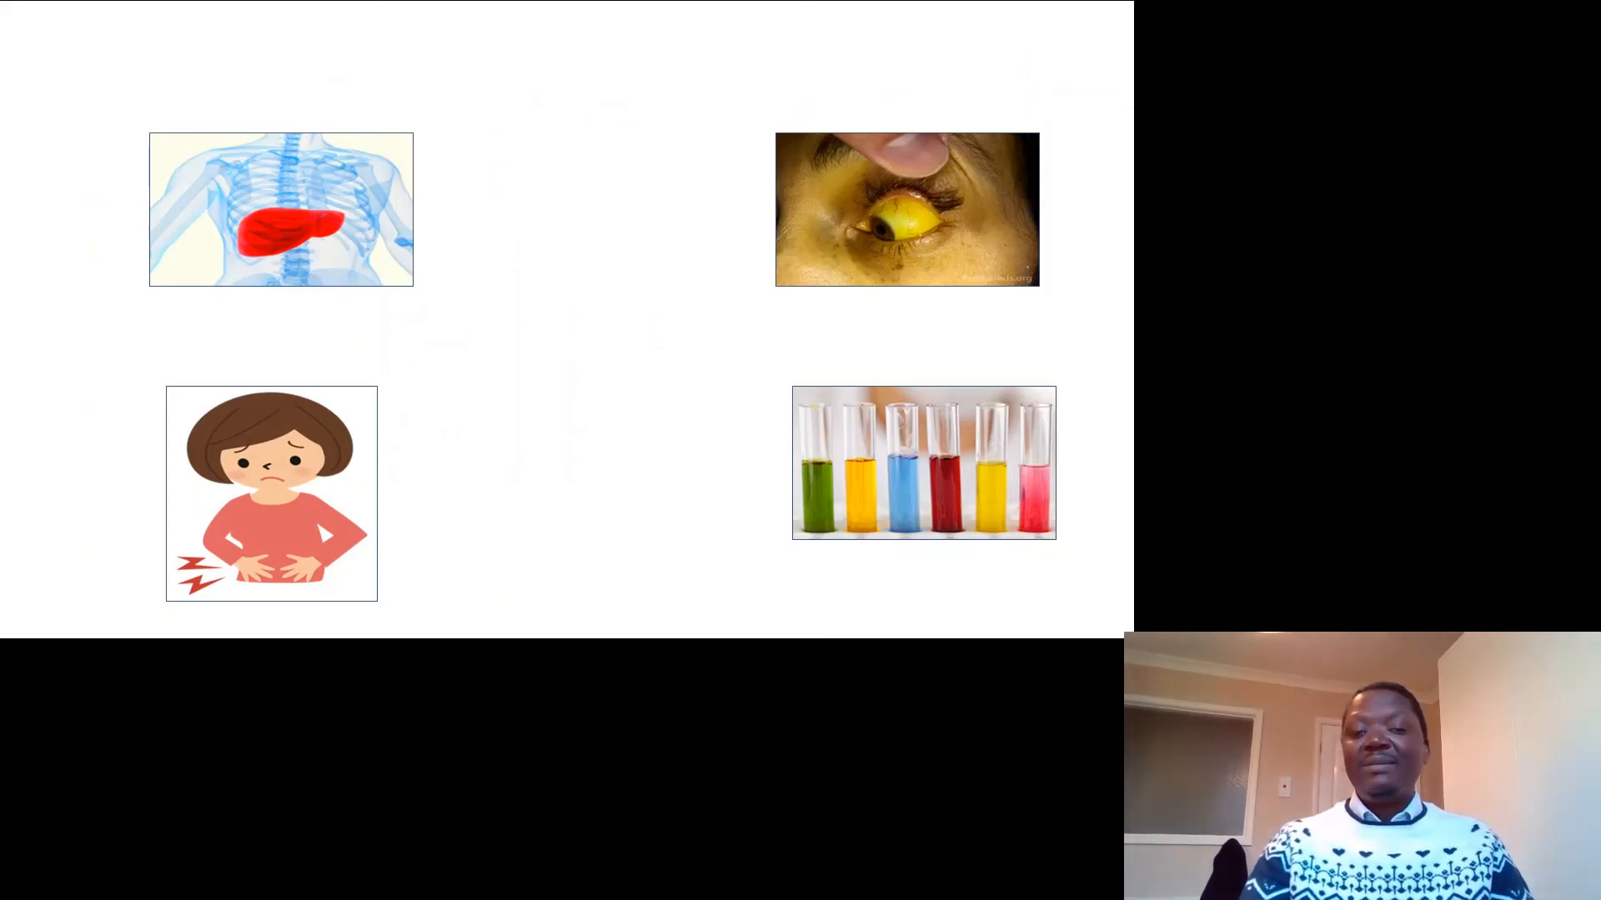
key("Right")
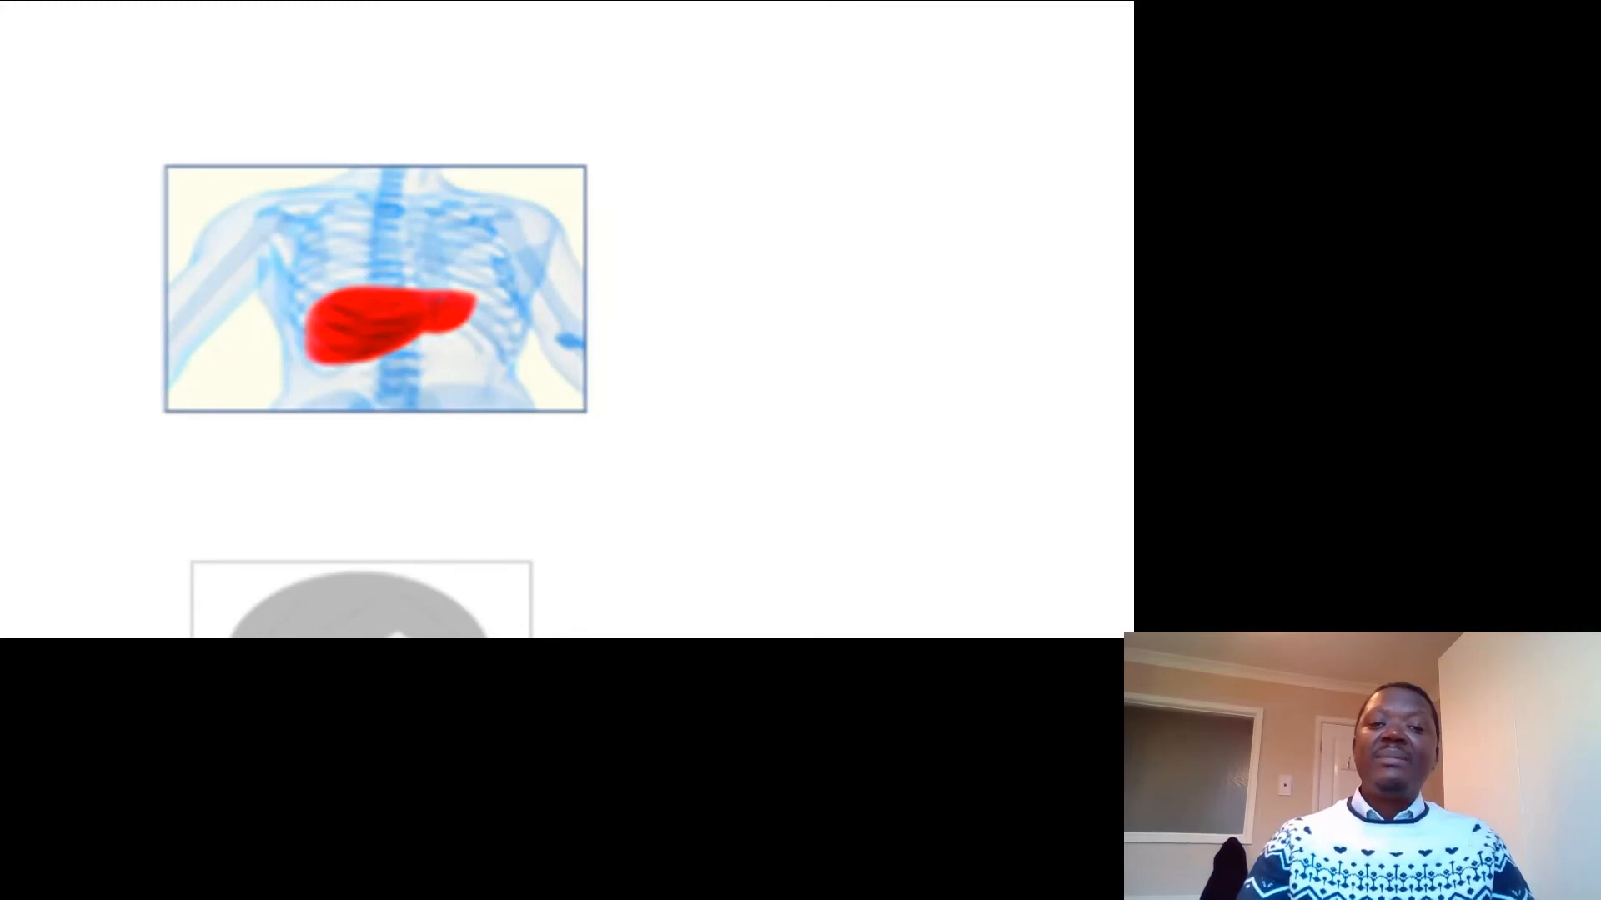
key("Right")
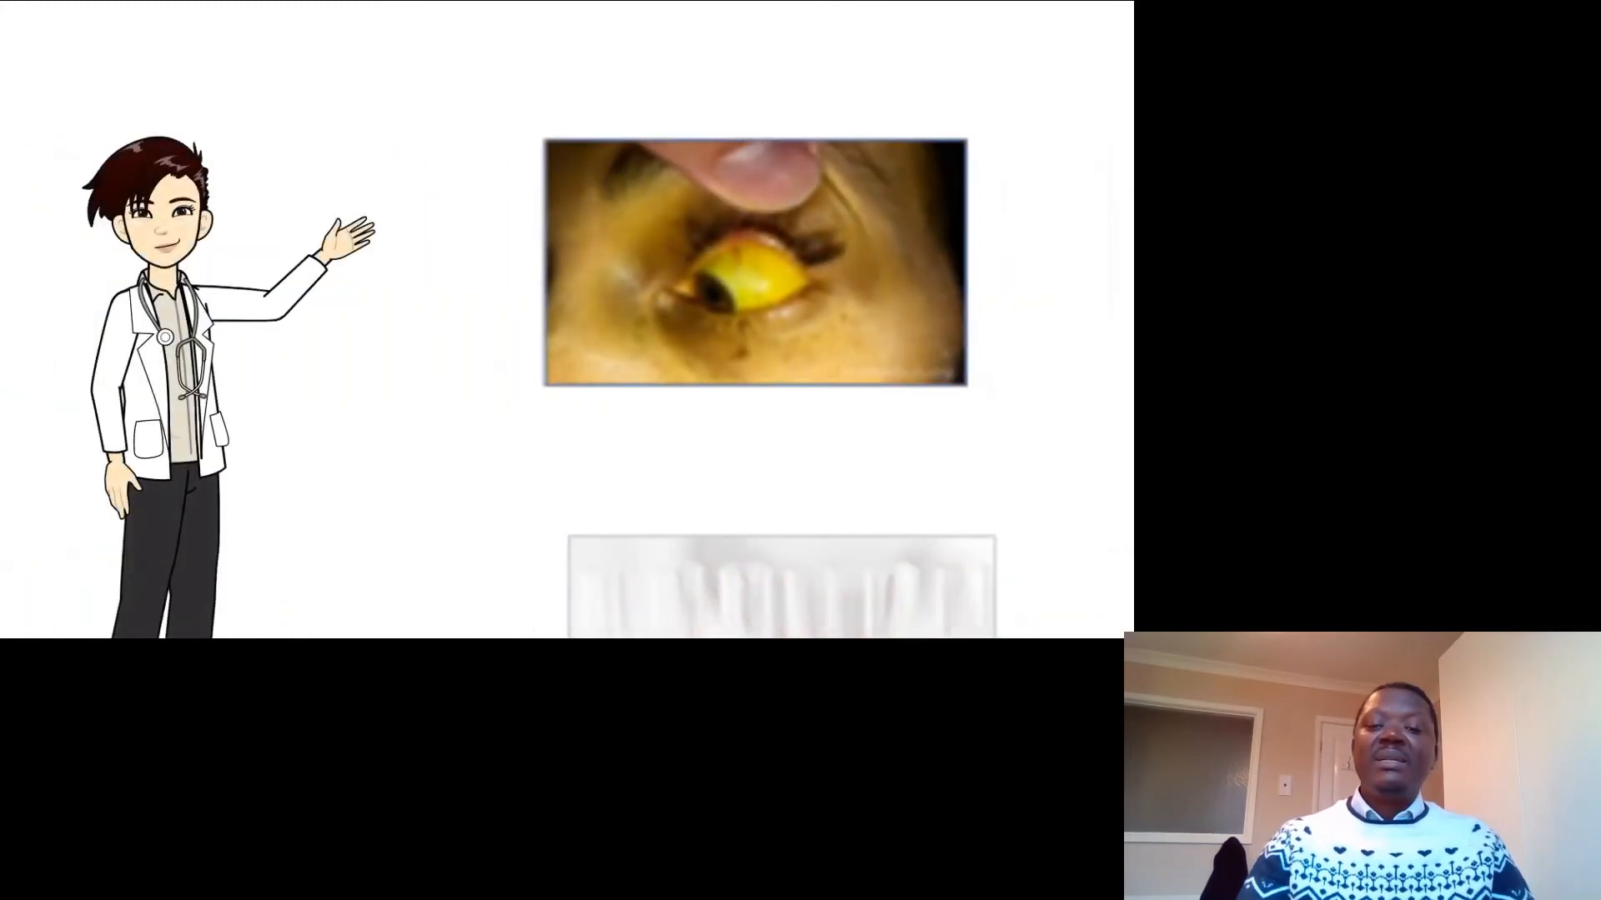
key("Right")
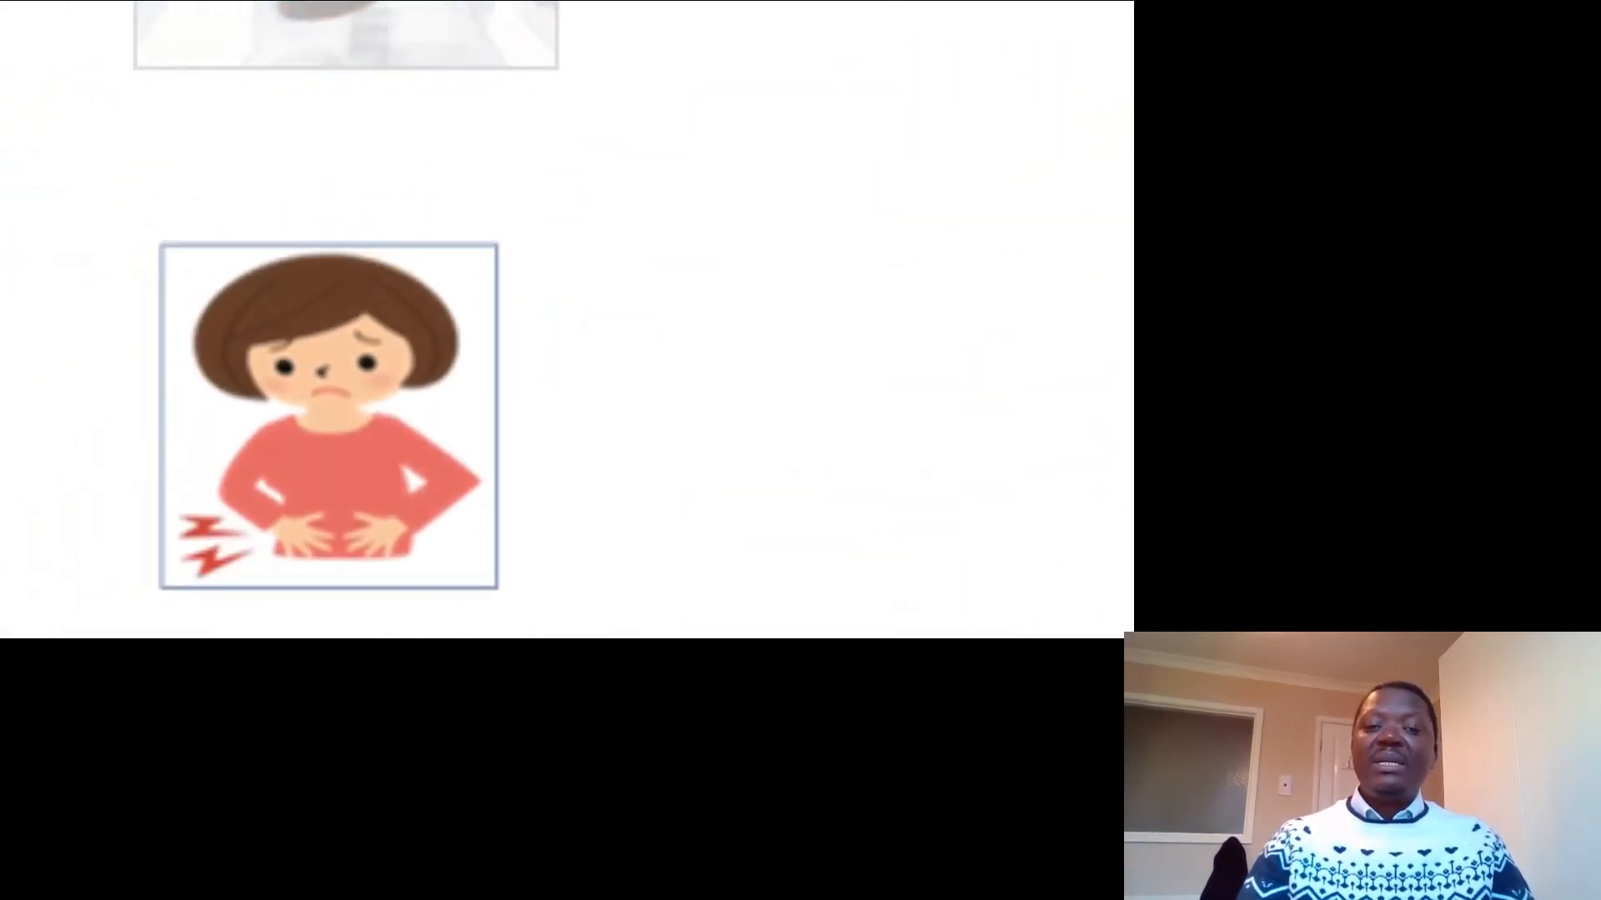
key("Right")
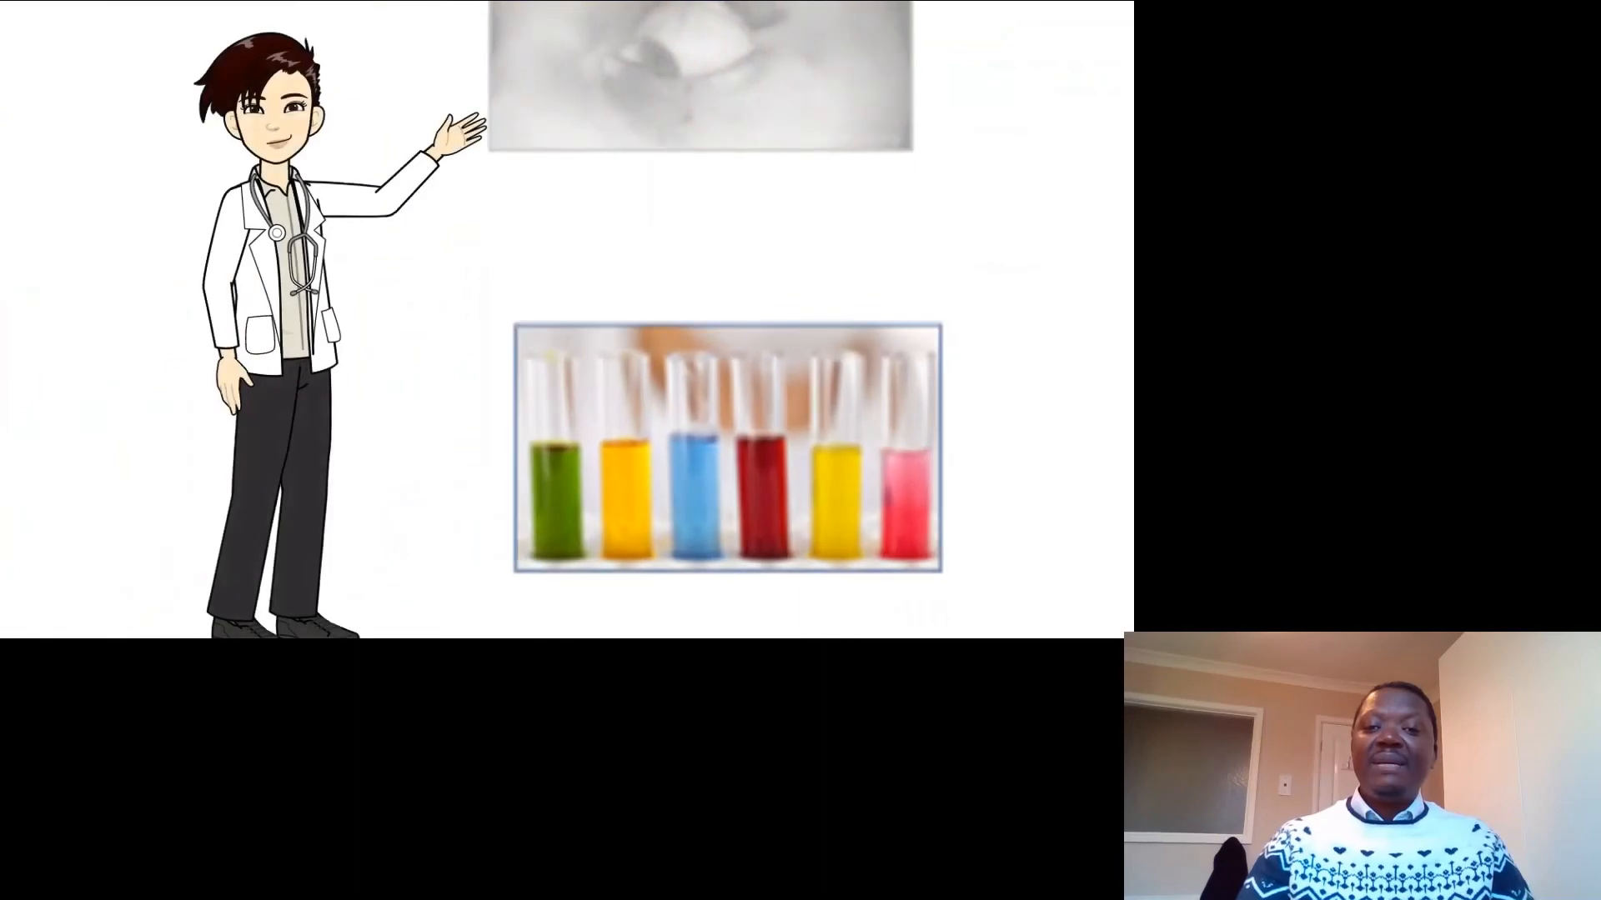
key("Right")
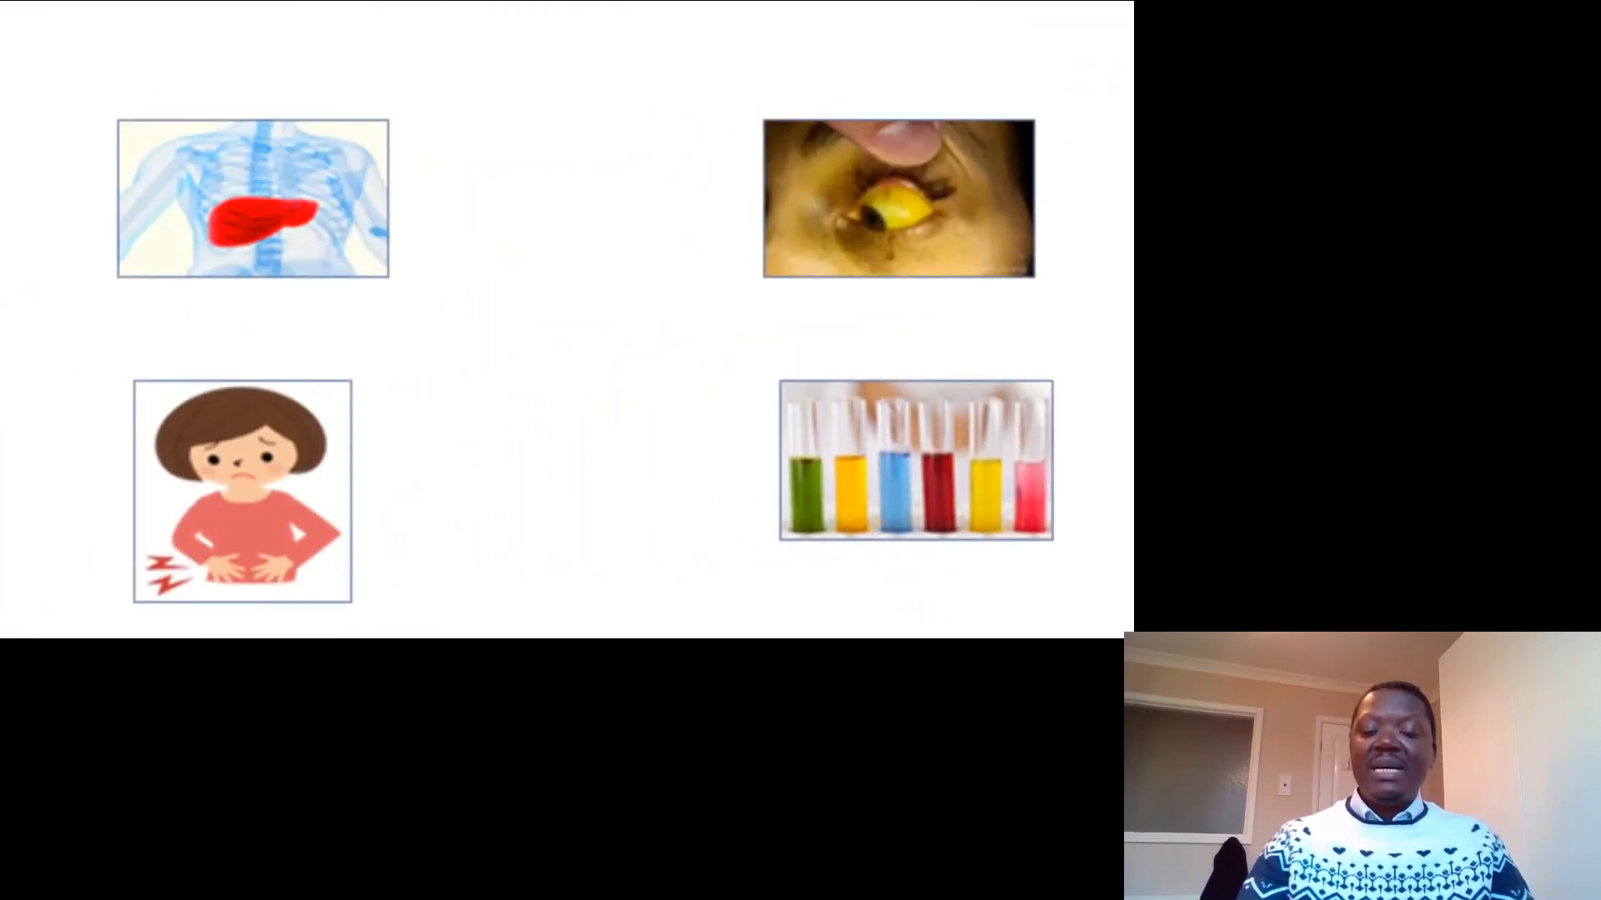
Go back in the slide show to the girl holding her stomach, and replay the transitions forward to the four-picture overview
key("Left")
key("Left")
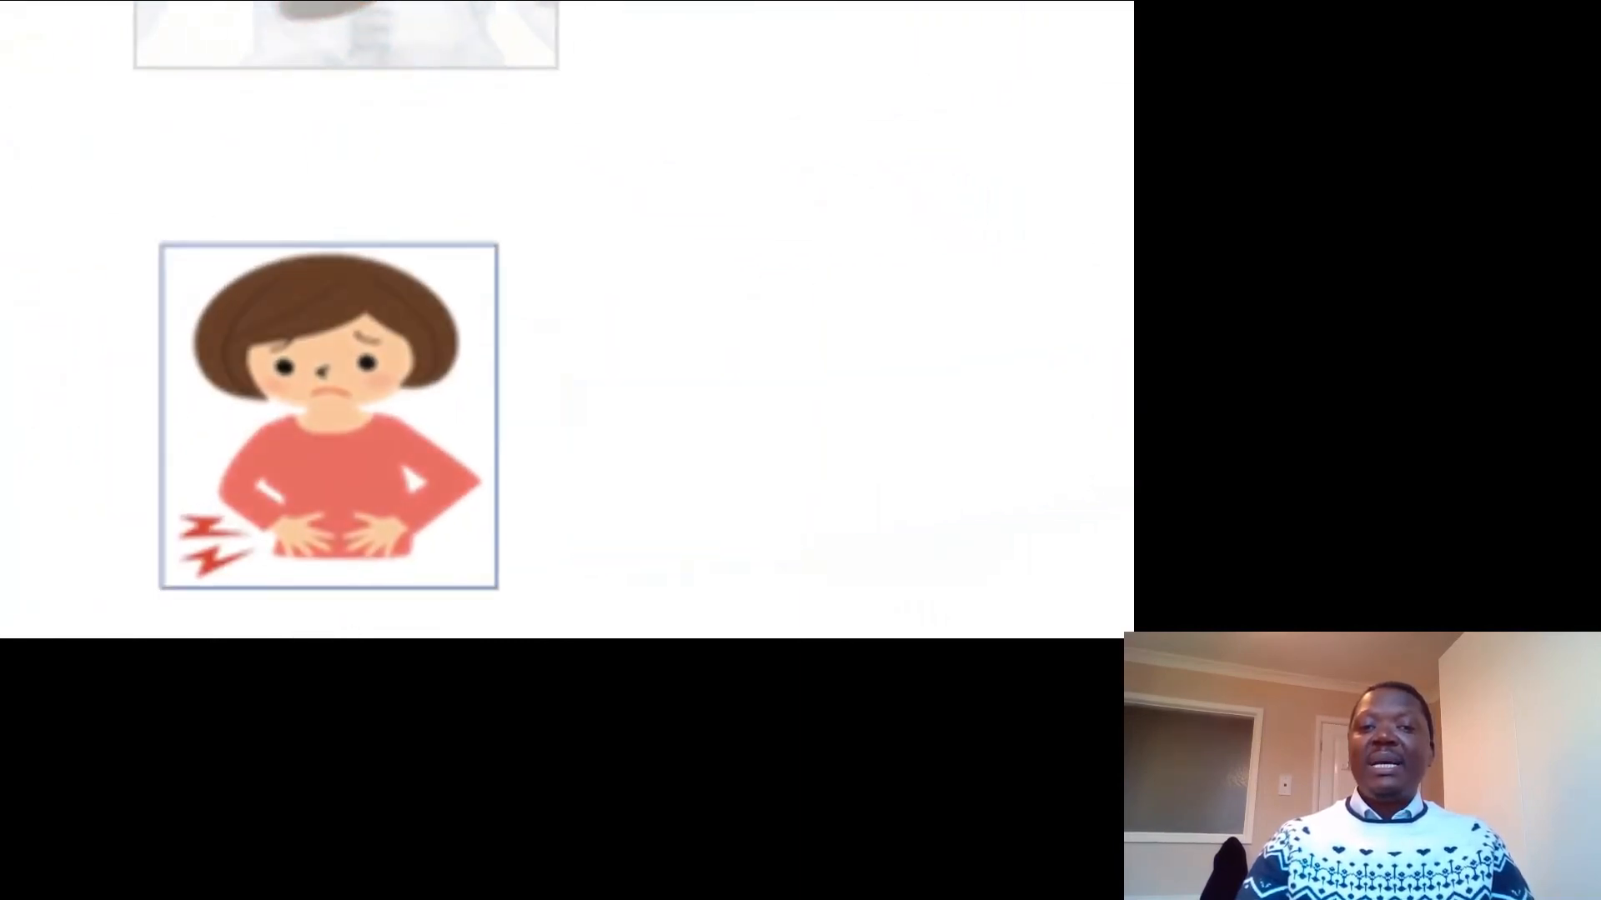
key("Right")
key("Right")
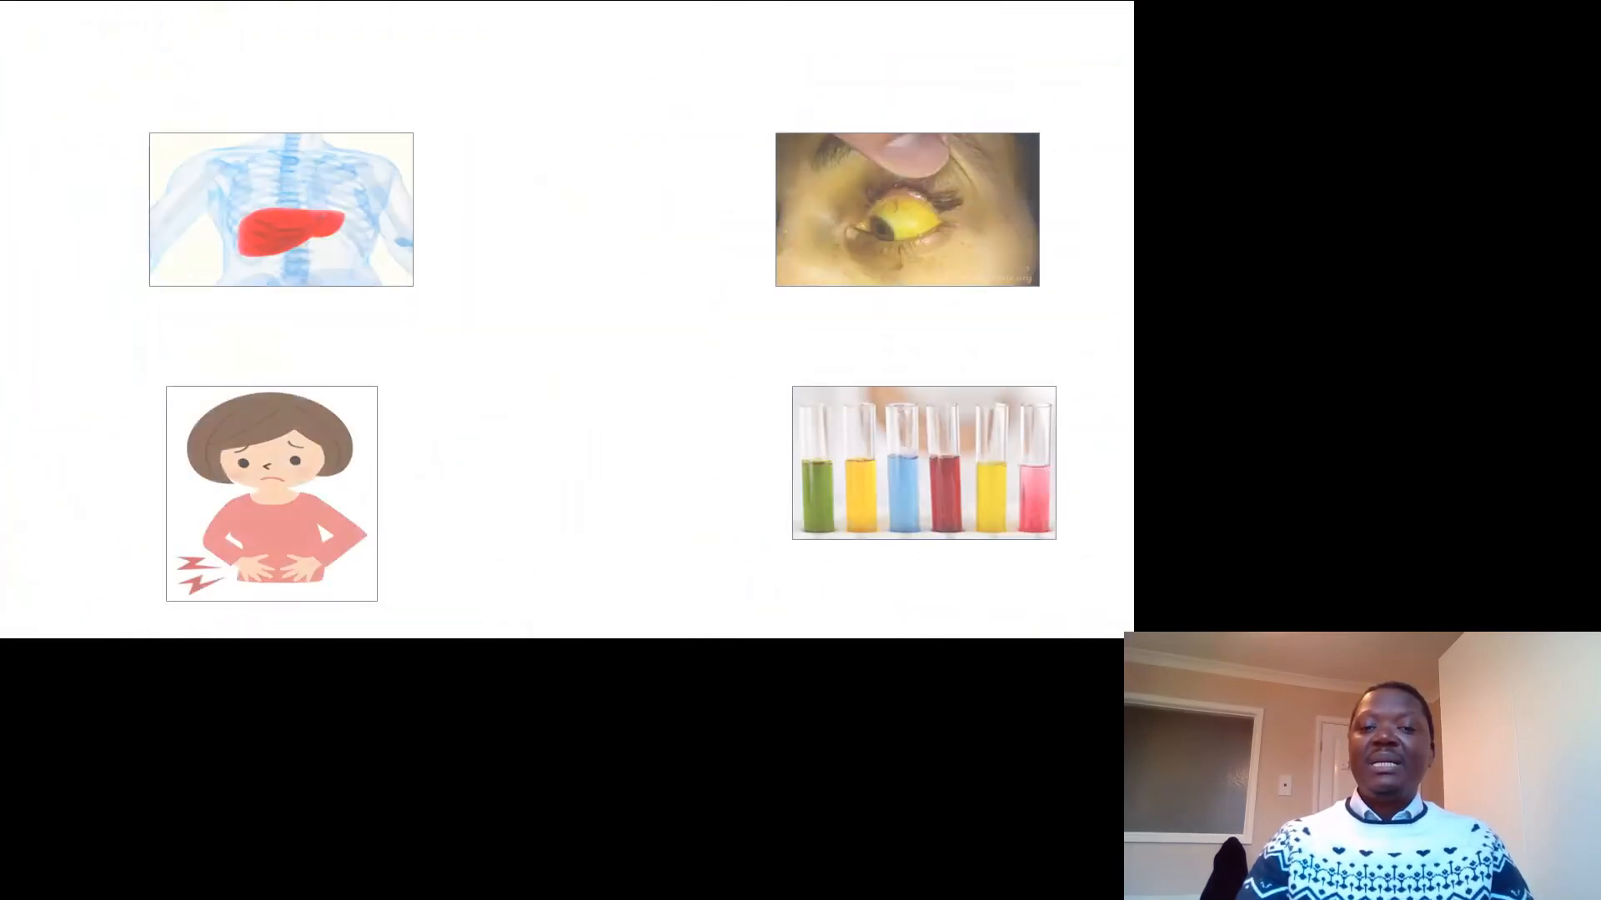